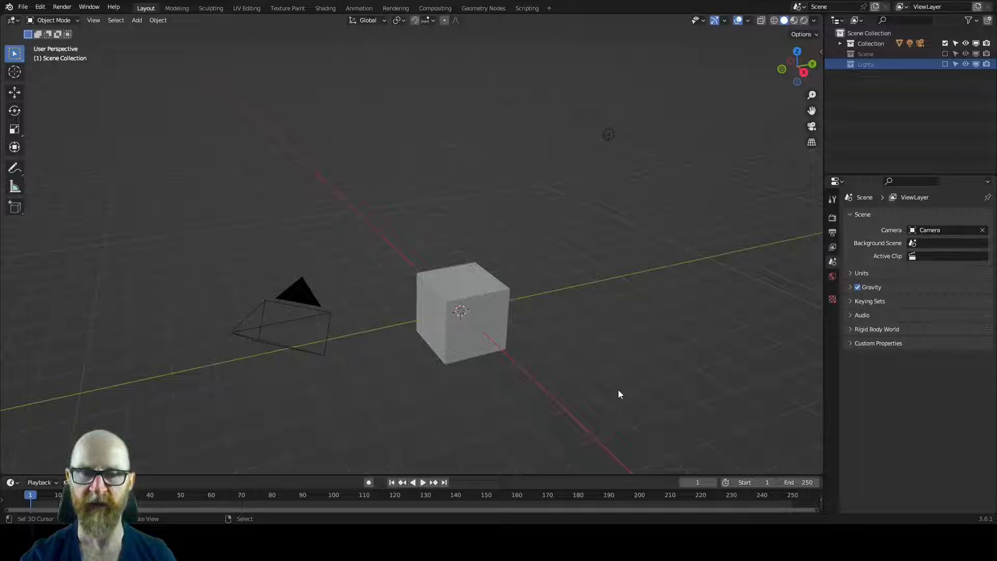
Select the camera, look through it and display its transform values in the viewport.
click(309, 321)
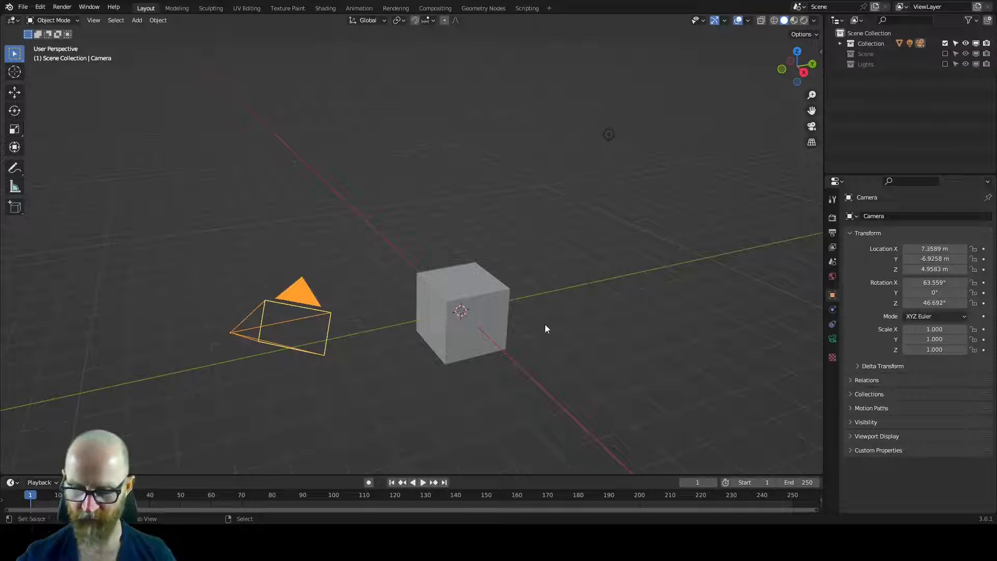
key(KP_0)
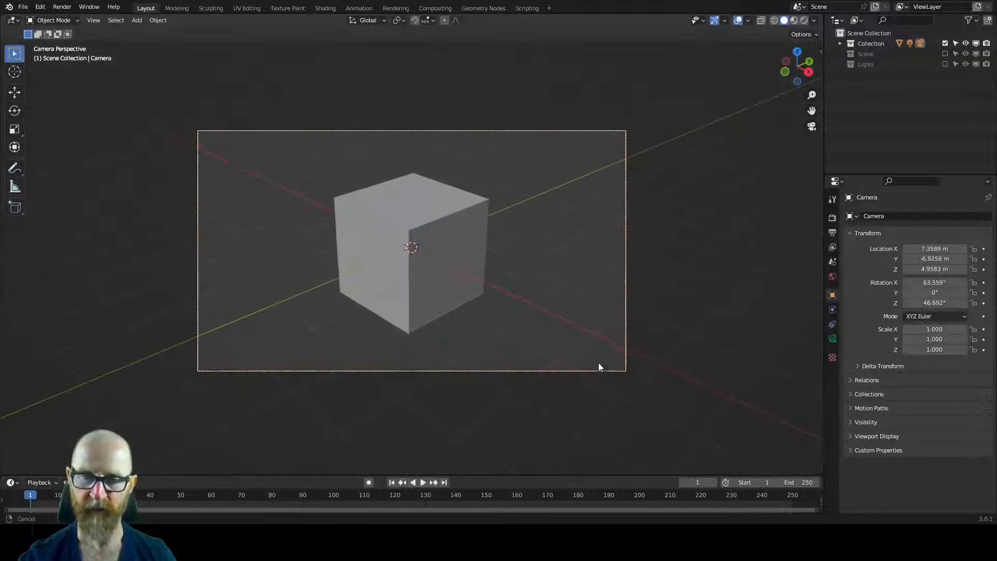
key(n)
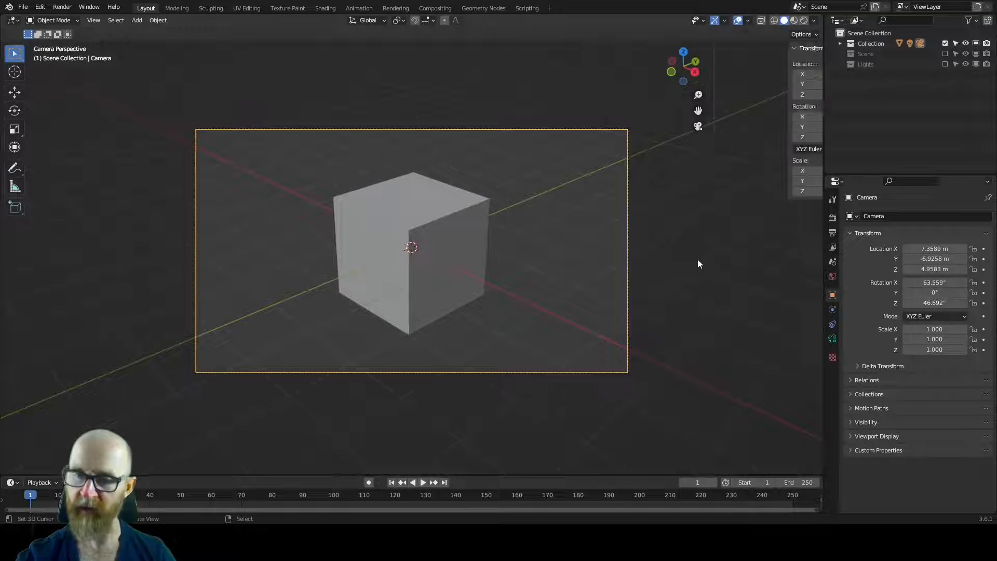
scroll(696, 283, up, 2)
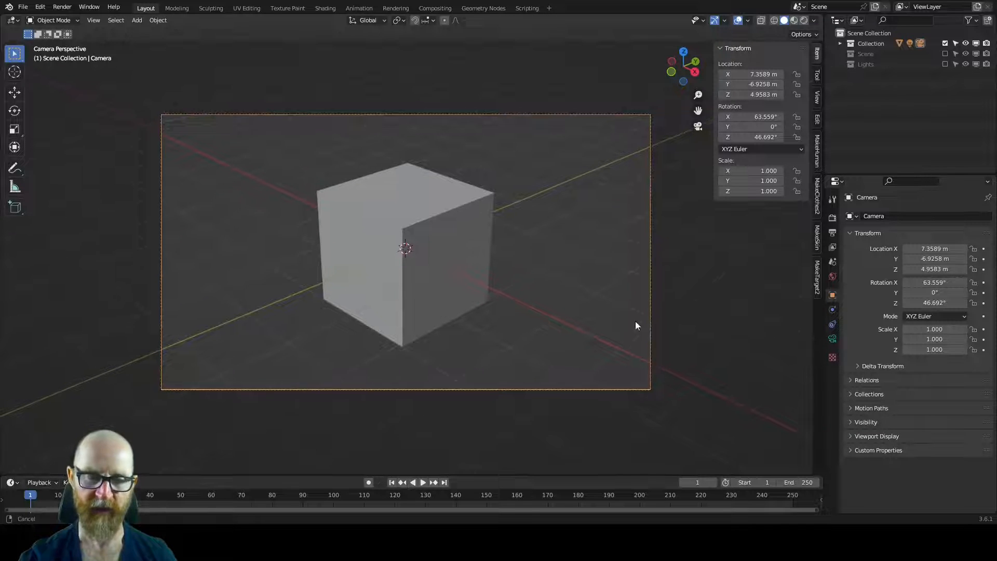
scroll(649, 311, down, 3)
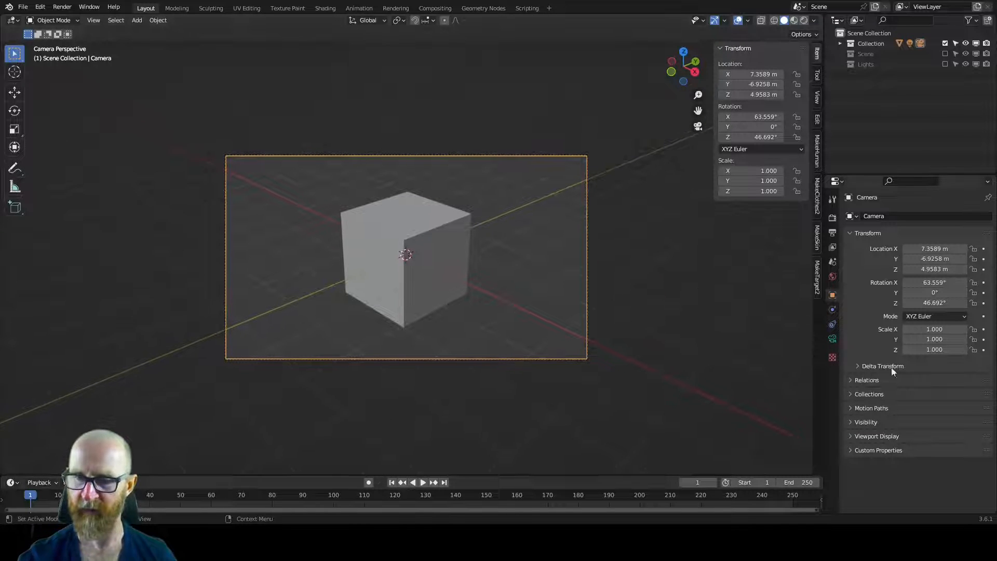
Set the camera's lens type to Orthographic and its orthographic scale to about 12.814.
click(833, 339)
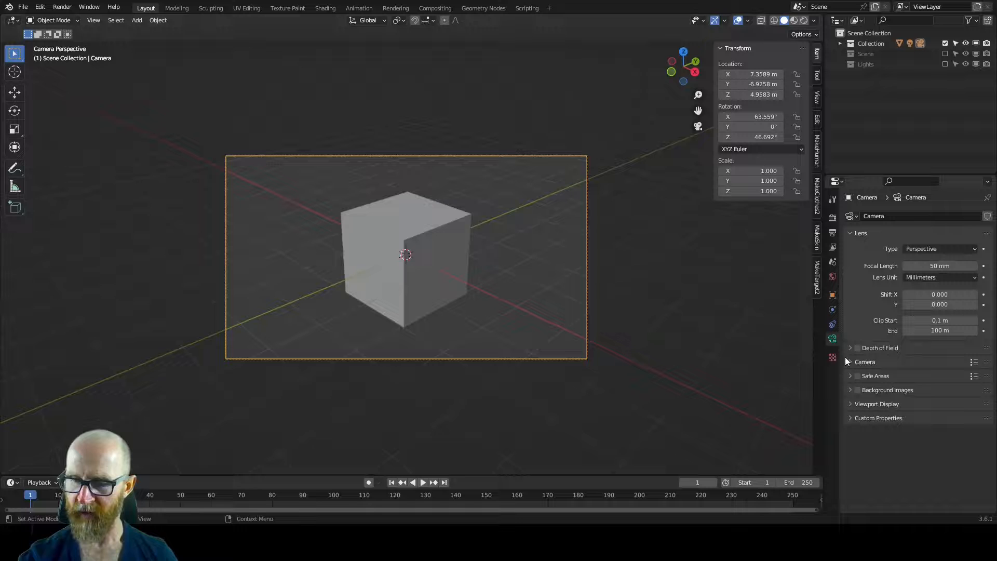
click(940, 248)
click(930, 273)
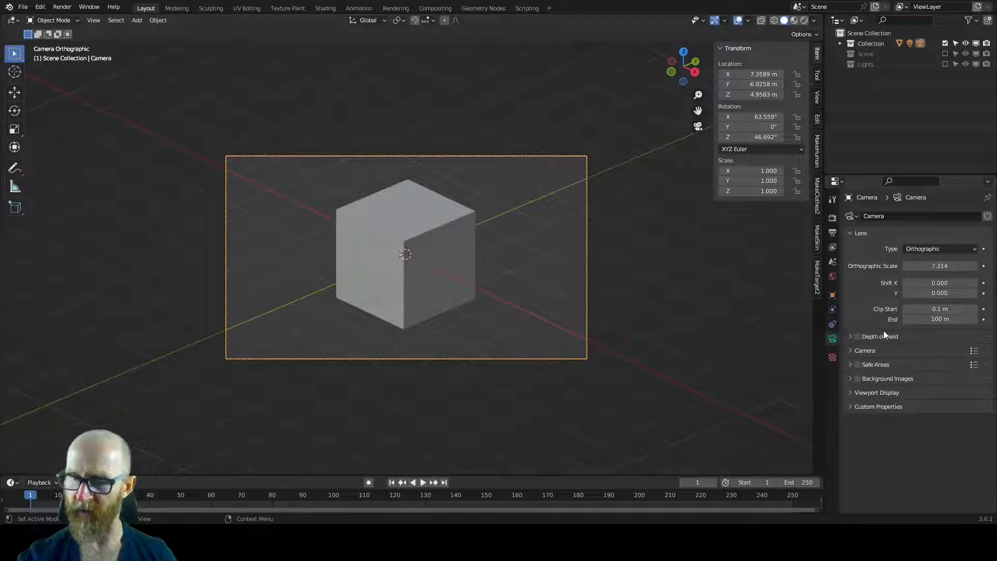
click(925, 268)
click(878, 290)
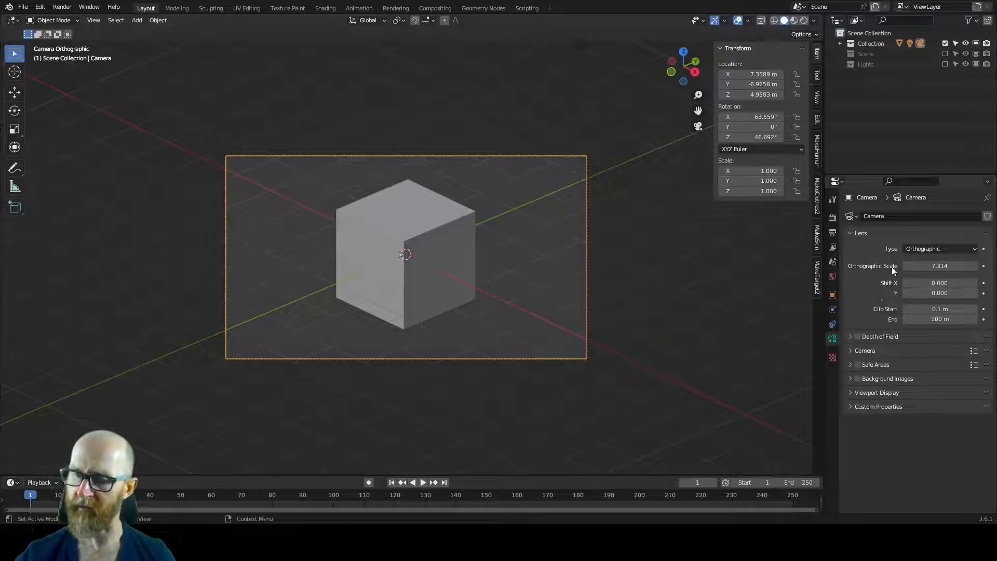
mouse_move(932, 267)
mouse_down()
mouse_move(991, 266)
mouse_move(914, 266)
mouse_up()
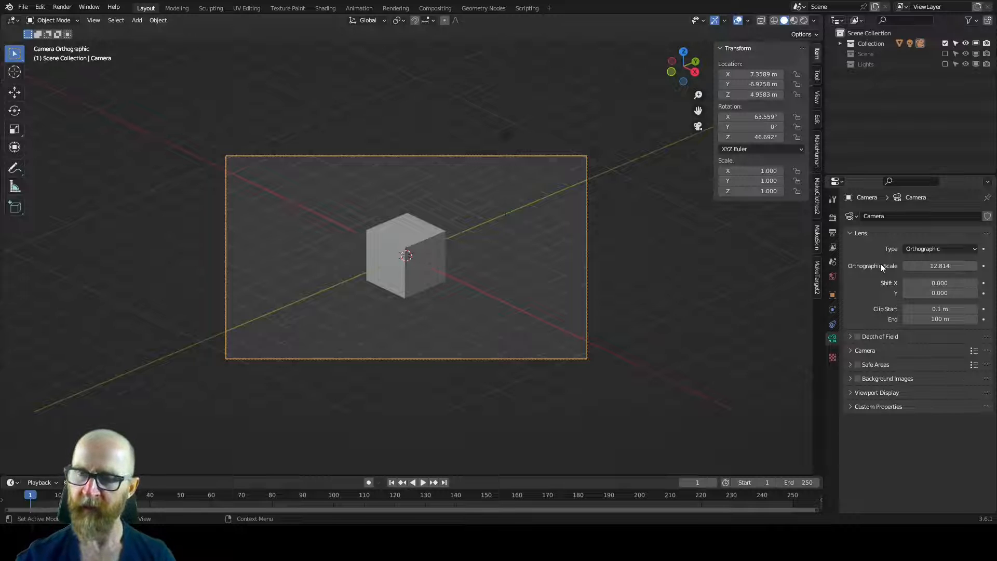
click(940, 249)
click(926, 273)
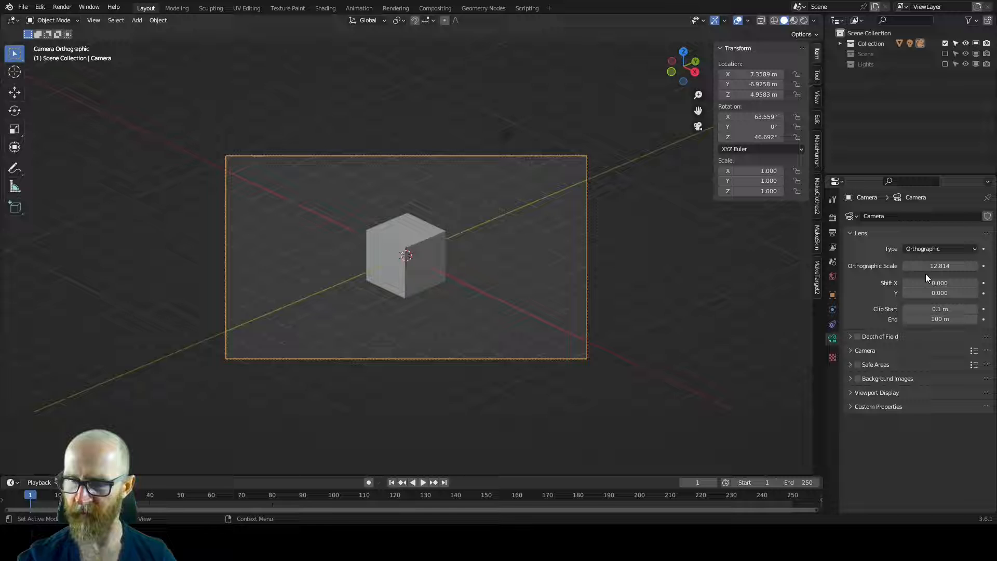
Set the camera's rotation to 60° on X and 45° on Z.
double_click(759, 117)
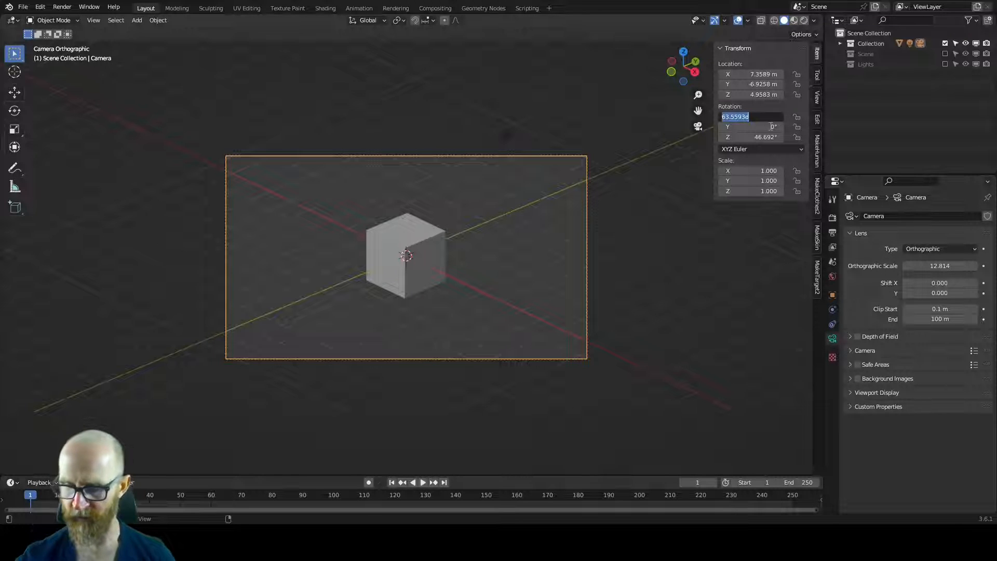
text(60)
key(Tab)
key(Tab)
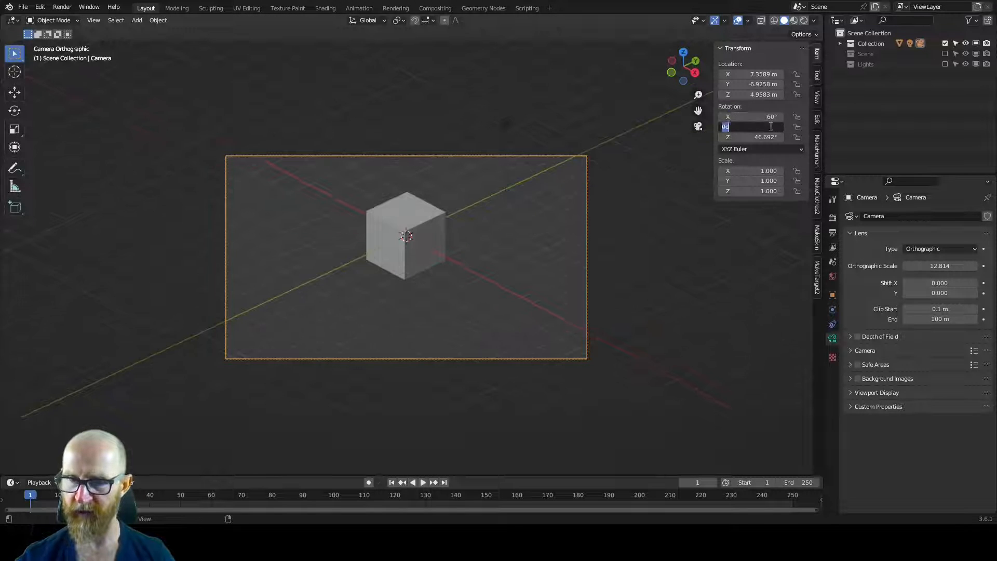
text(45)
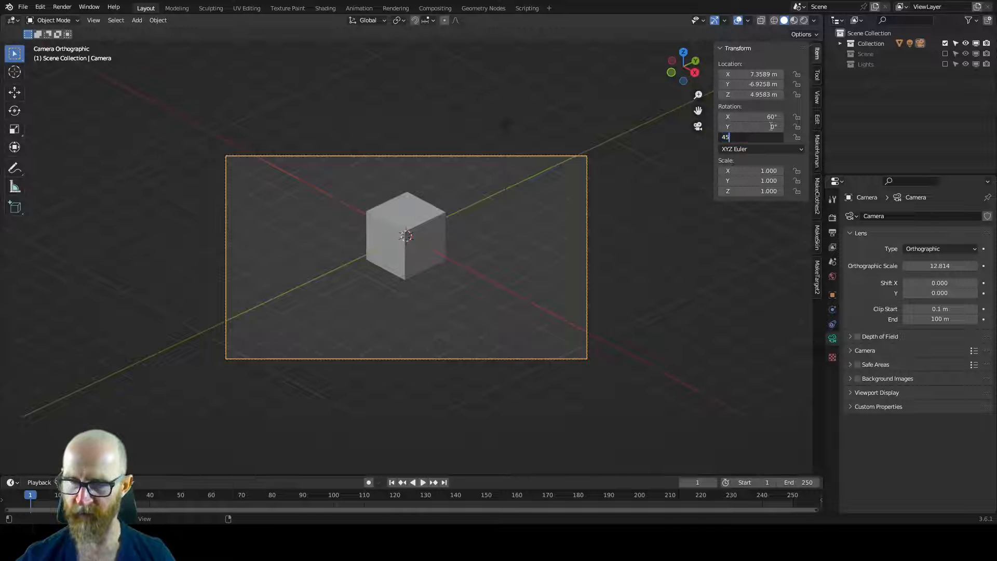
key(Return)
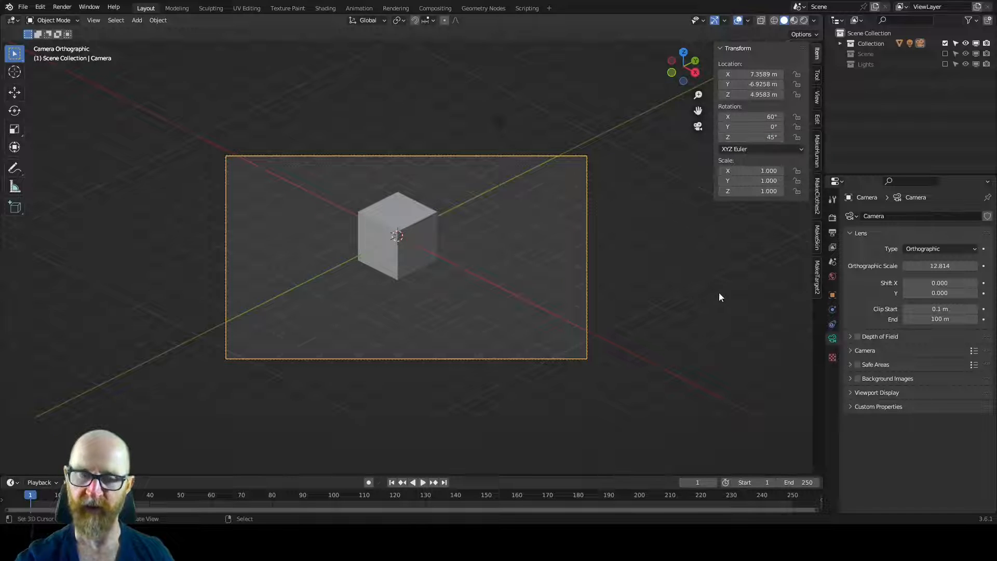
Move the camera to about X 6.75 m, Y -6.92 m, Z 5.71 m so the cube sits near the middle of its frame.
key(g)
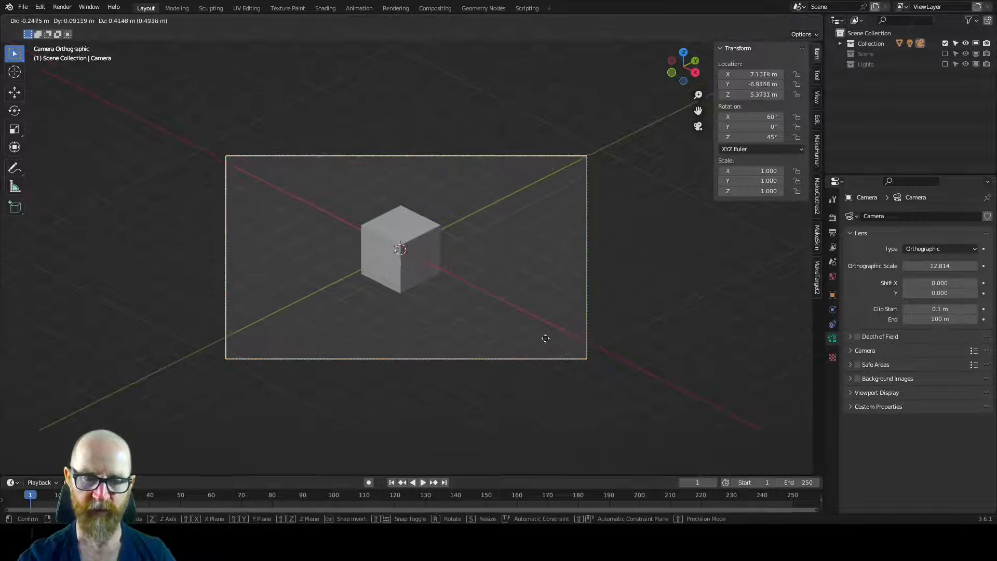
click(535, 331)
key(g)
click(534, 347)
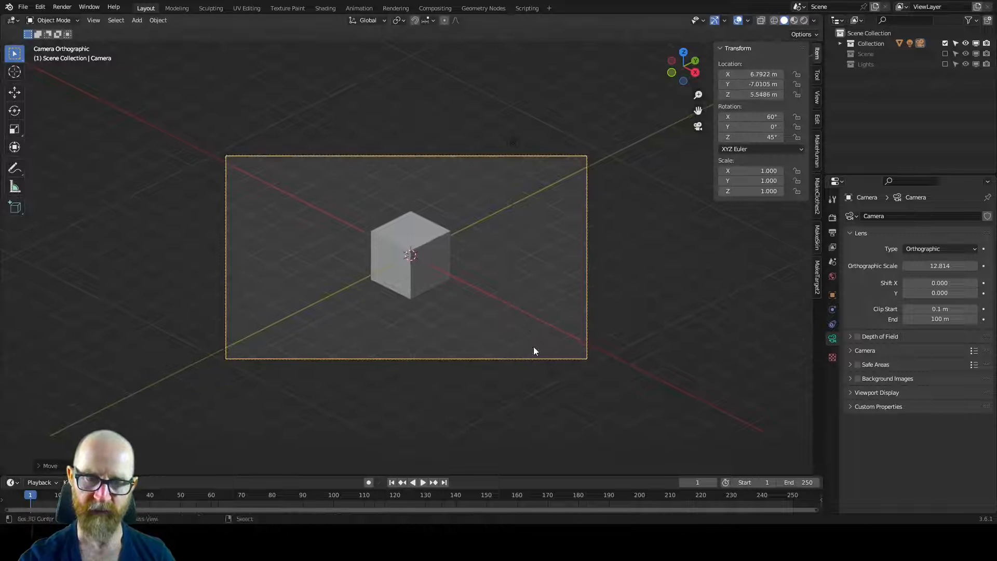
key(g)
click(535, 341)
scroll(507, 355, up, 3)
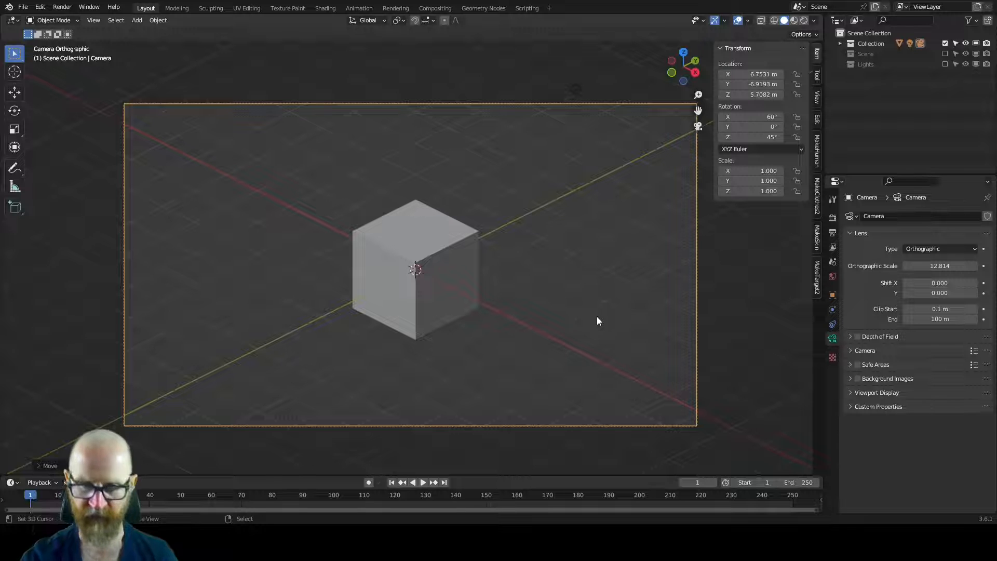
Toggle the viewport's transform sidebar on and off, leaving it hidden.
key(n)
key(n)
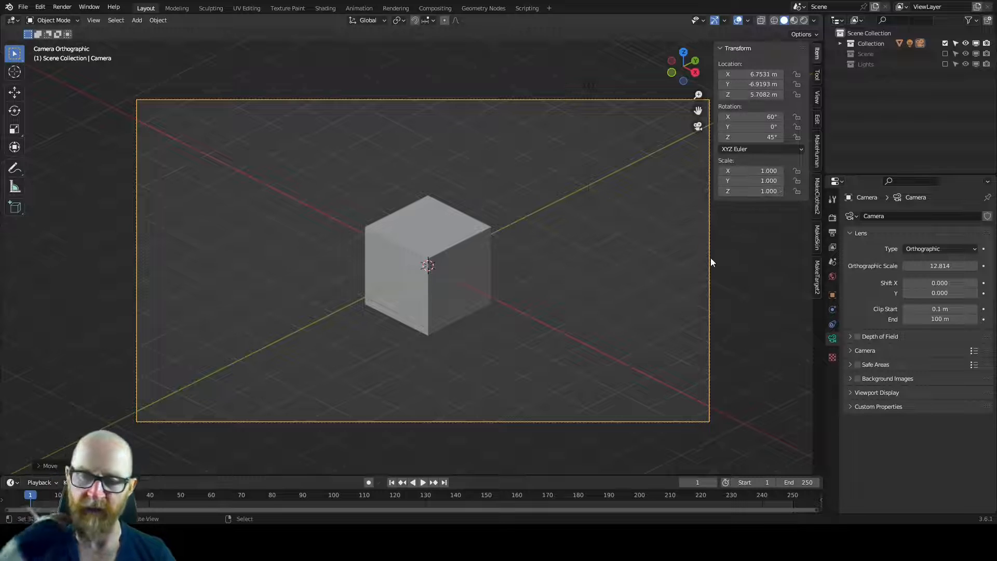
key(n)
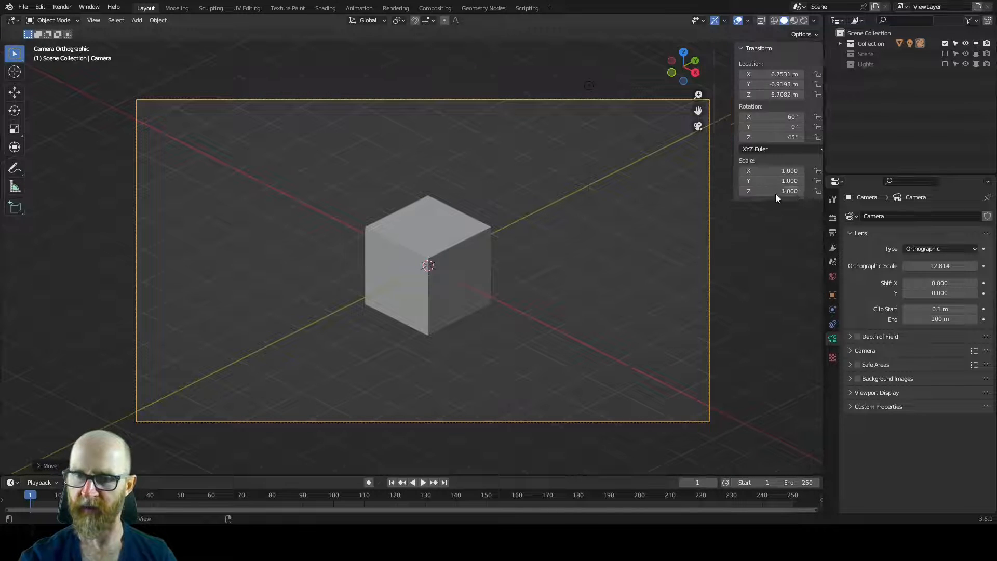
key(n)
key(n)
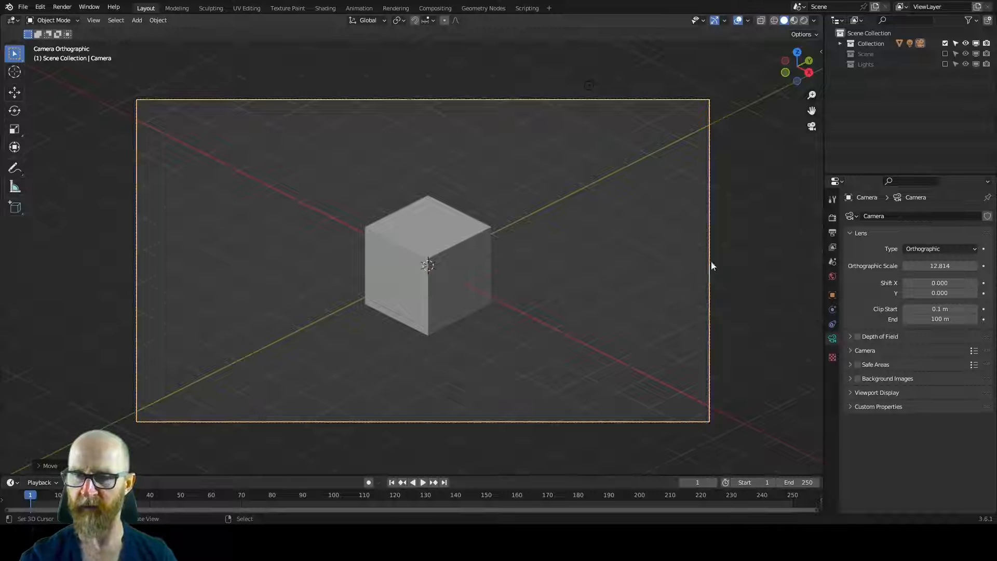
click(820, 52)
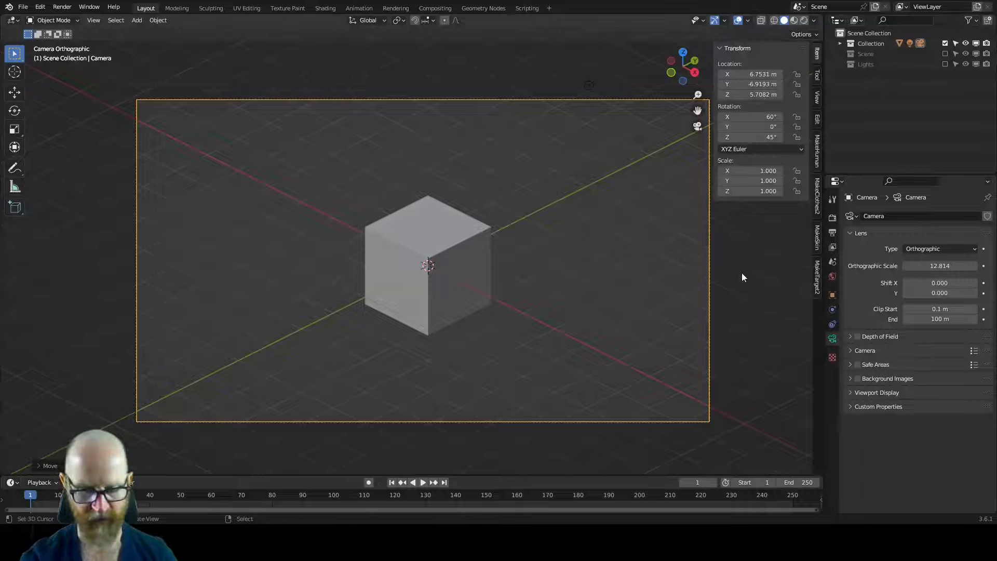
key(n)
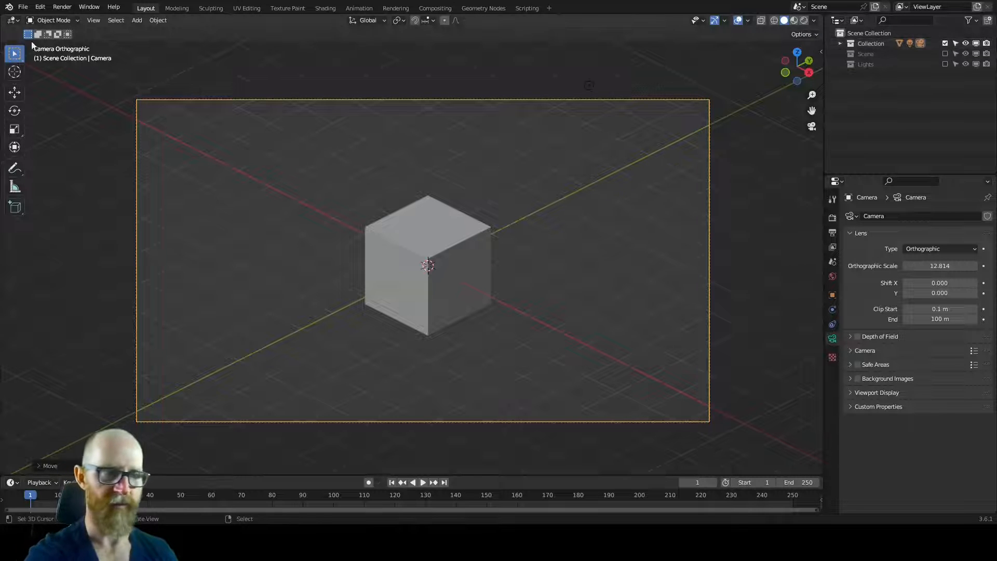
Split the 3D viewport into two side-by-side areas, turning the new one into an Image Editor, and select the light.
drag(4, 16, 350, 47)
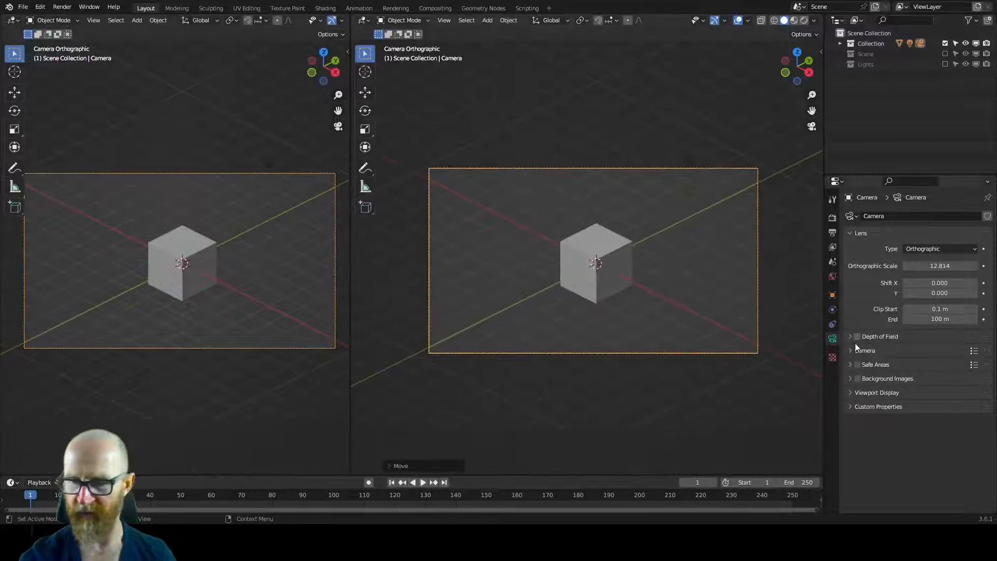
click(689, 161)
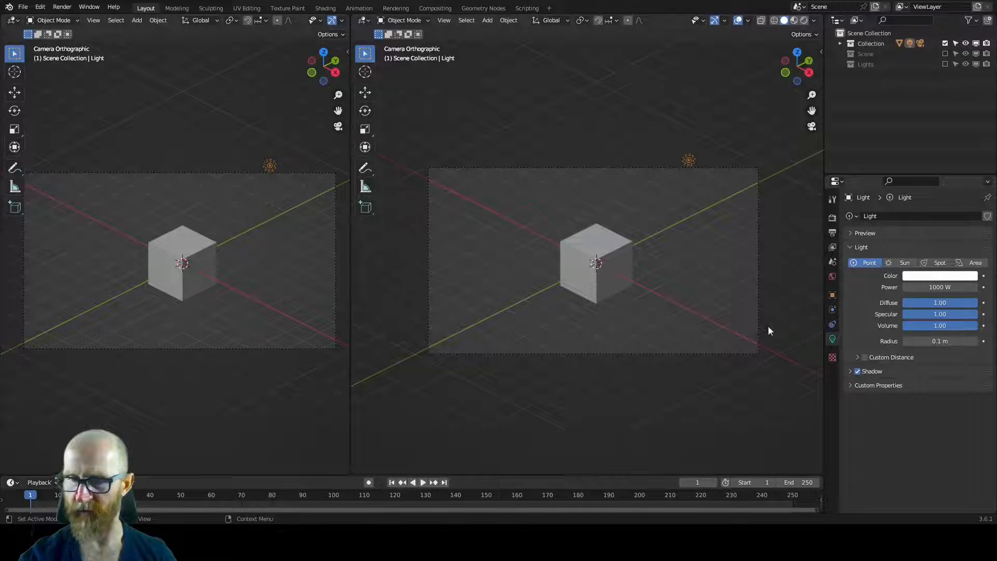
click(13, 20)
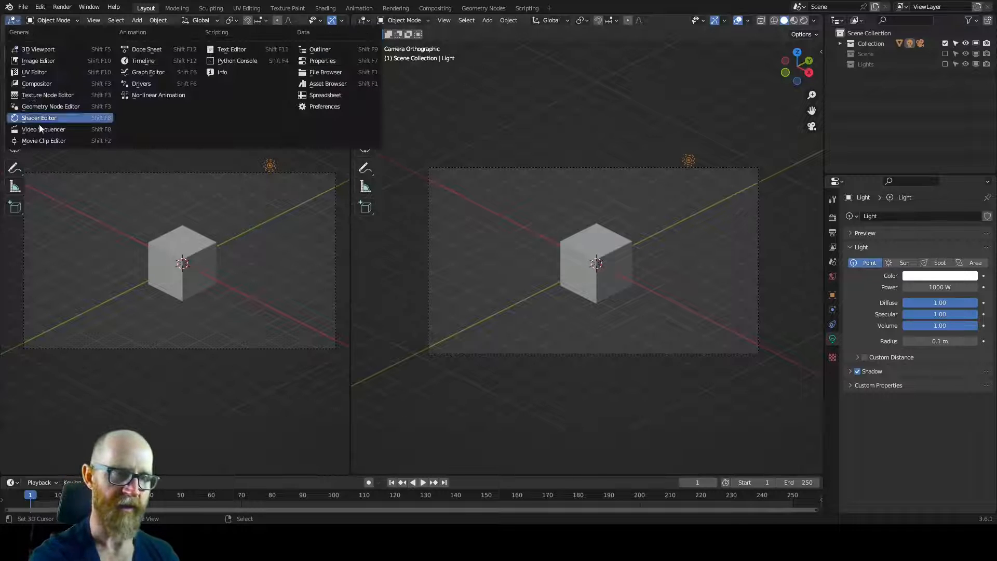
click(37, 77)
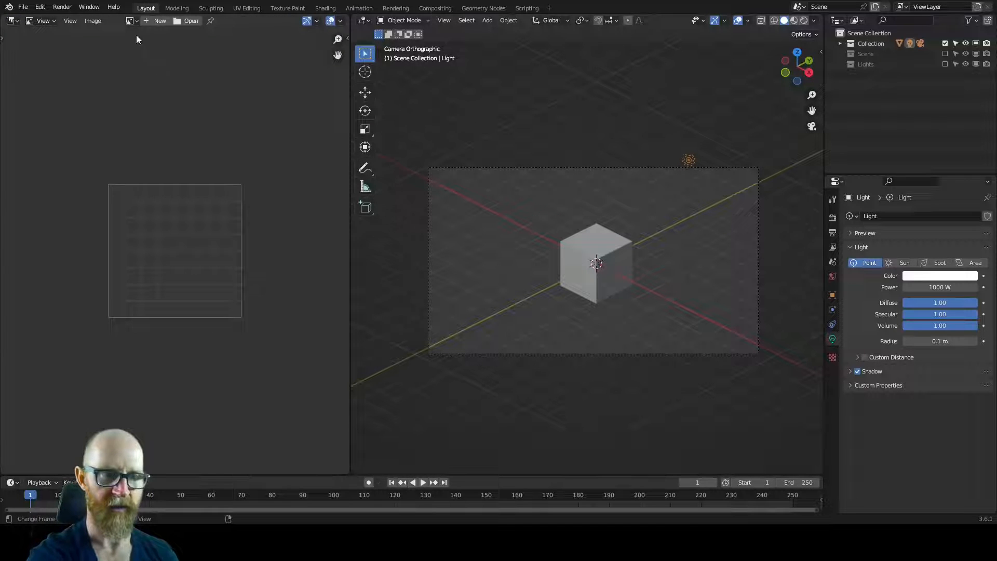
Display the image 01 Point Light 01.png in the Image Editor and widen that area so the whole picture fits.
click(130, 21)
click(159, 37)
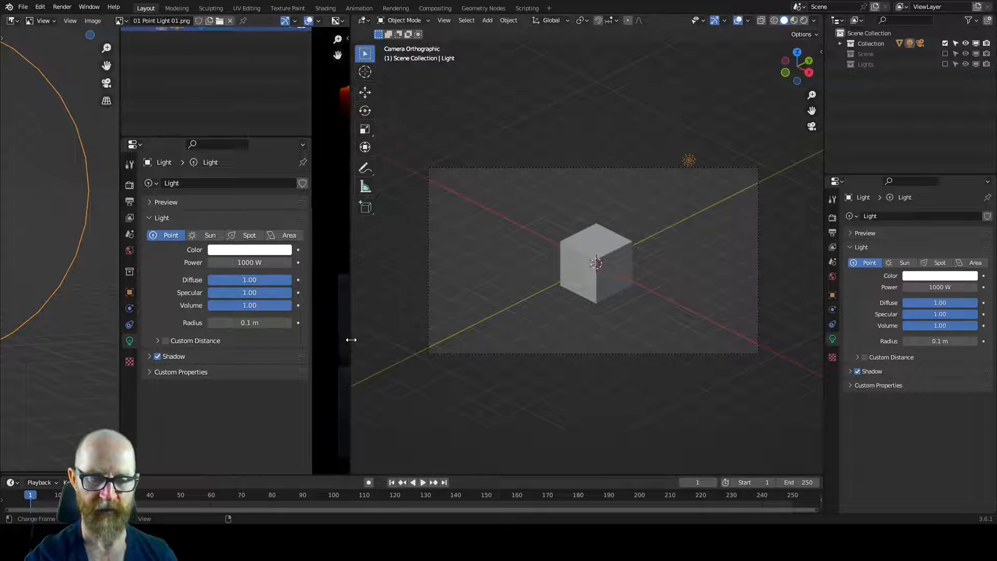
drag(352, 340, 534, 339)
scroll(444, 343, down, 3)
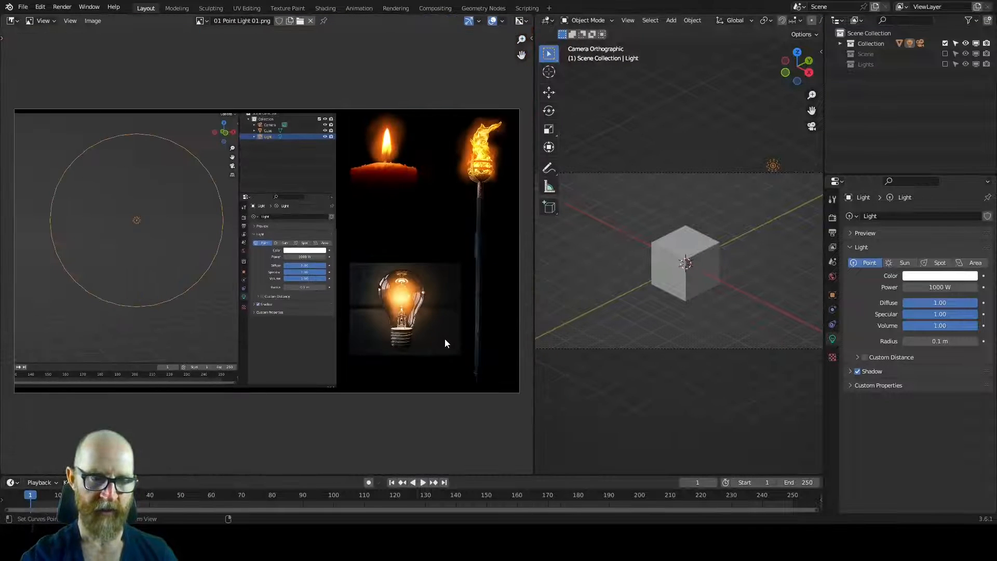
middle_drag(432, 347, 427, 353)
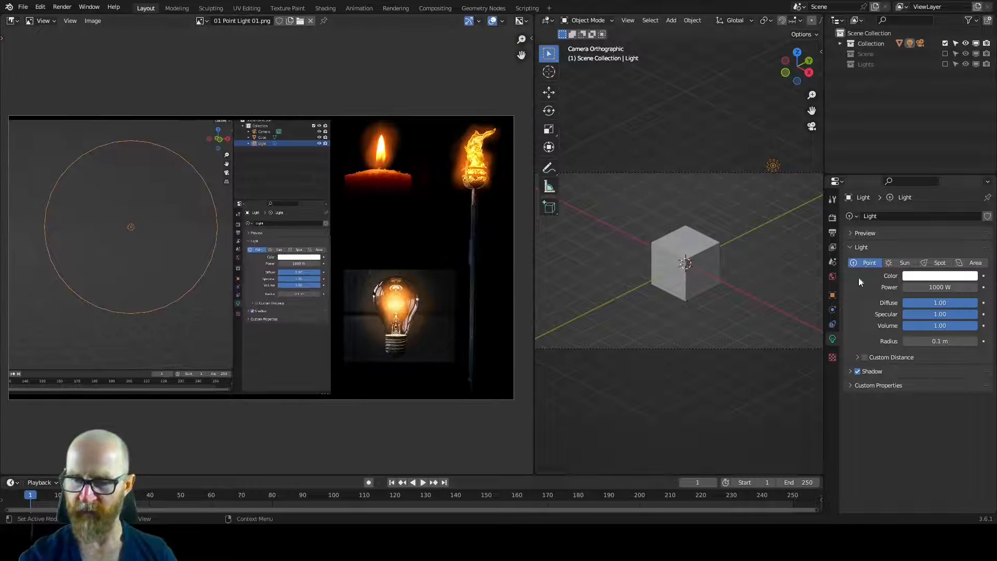
scroll(753, 301, up, 2)
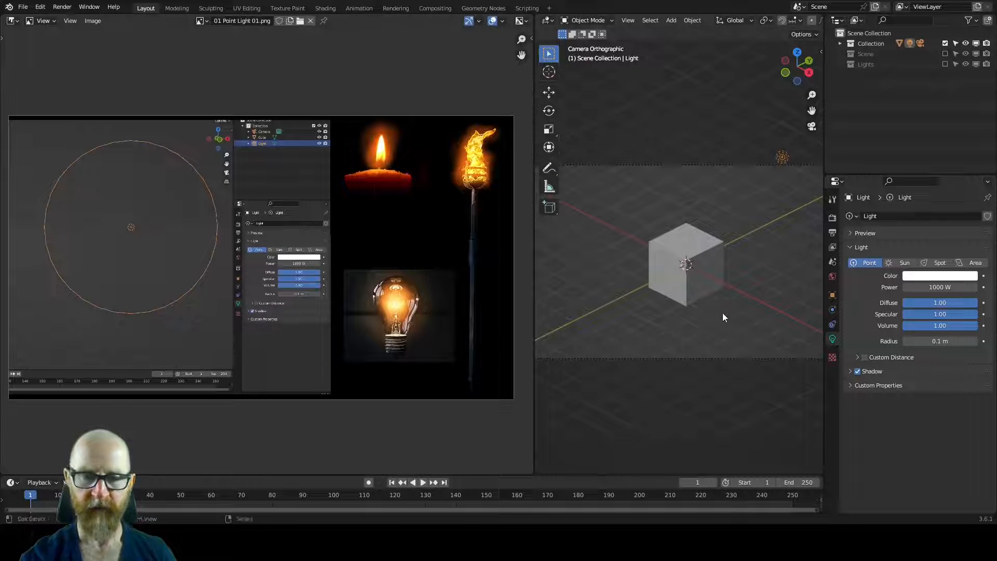
middle_drag(454, 226, 448, 228)
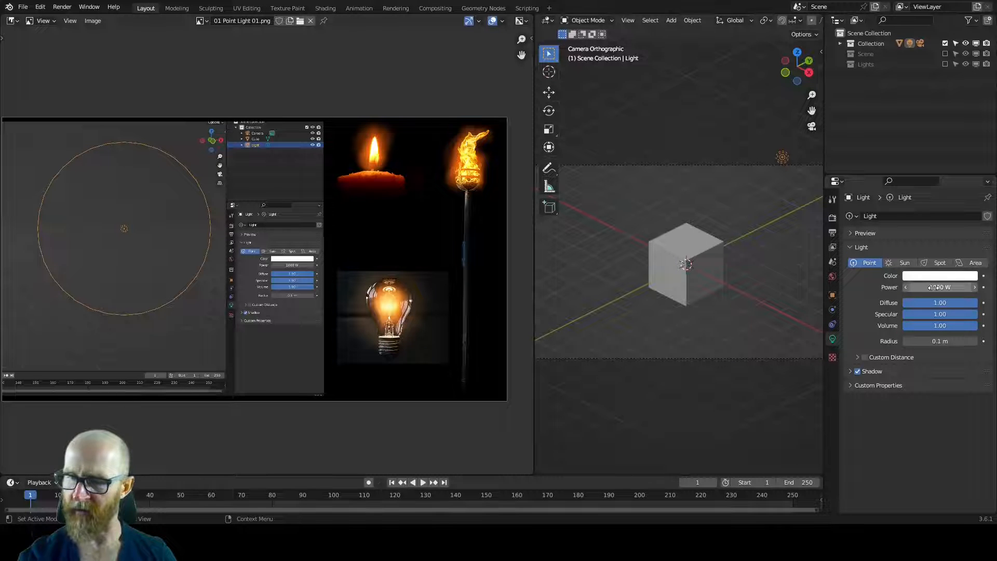
drag(933, 287, 938, 287)
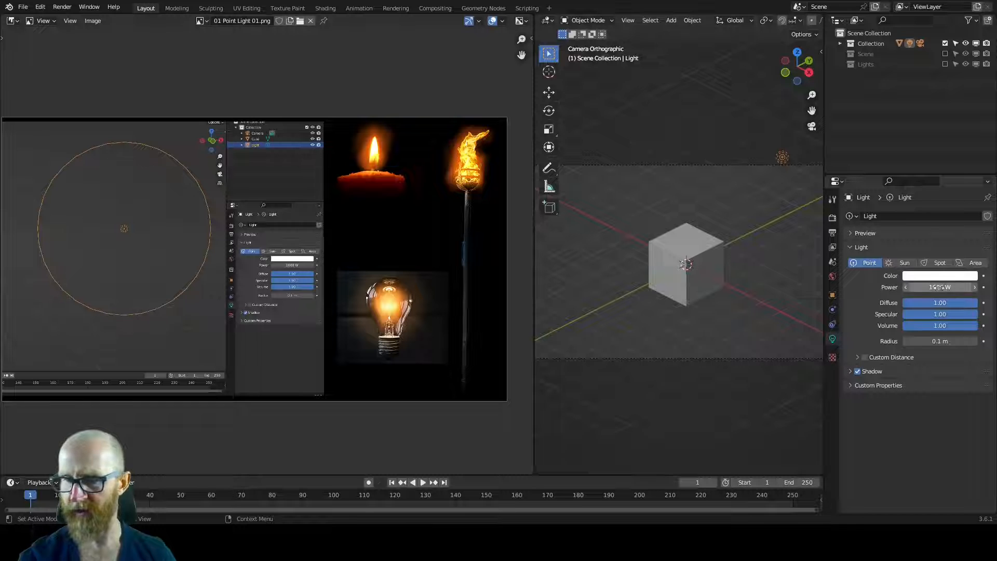
click(938, 287)
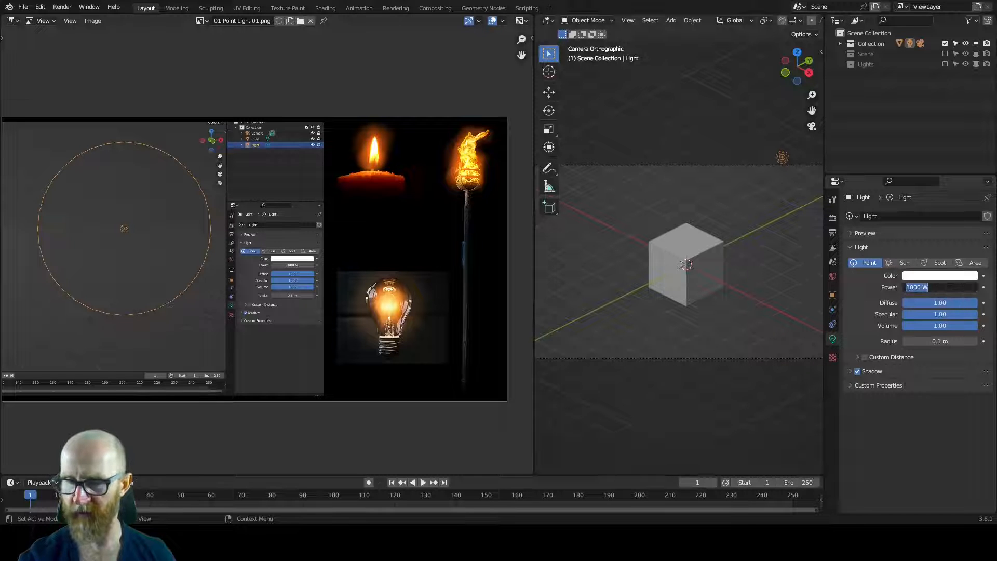
click(913, 409)
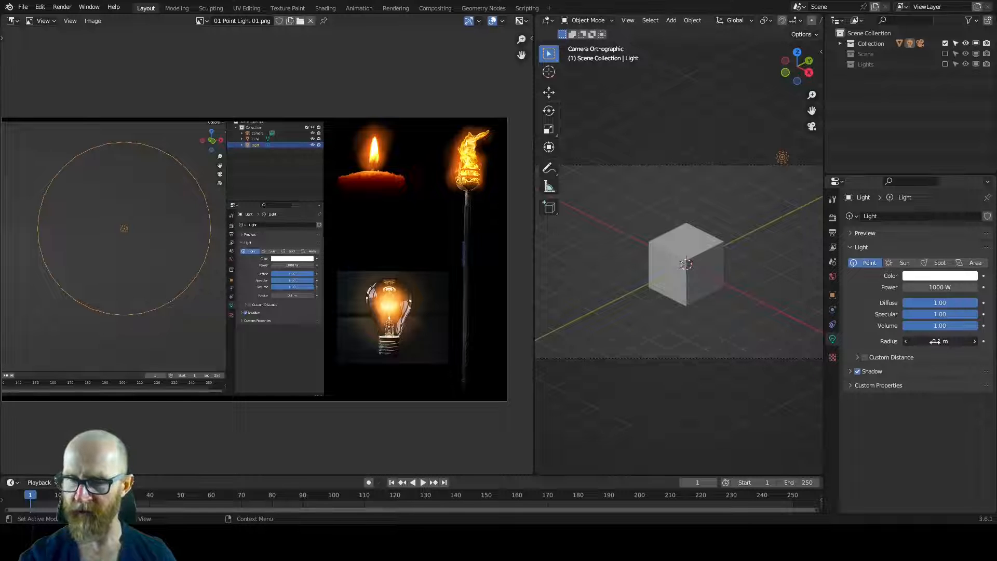
Increase the point light's radius to about 0.53 m.
drag(934, 341, 952, 347)
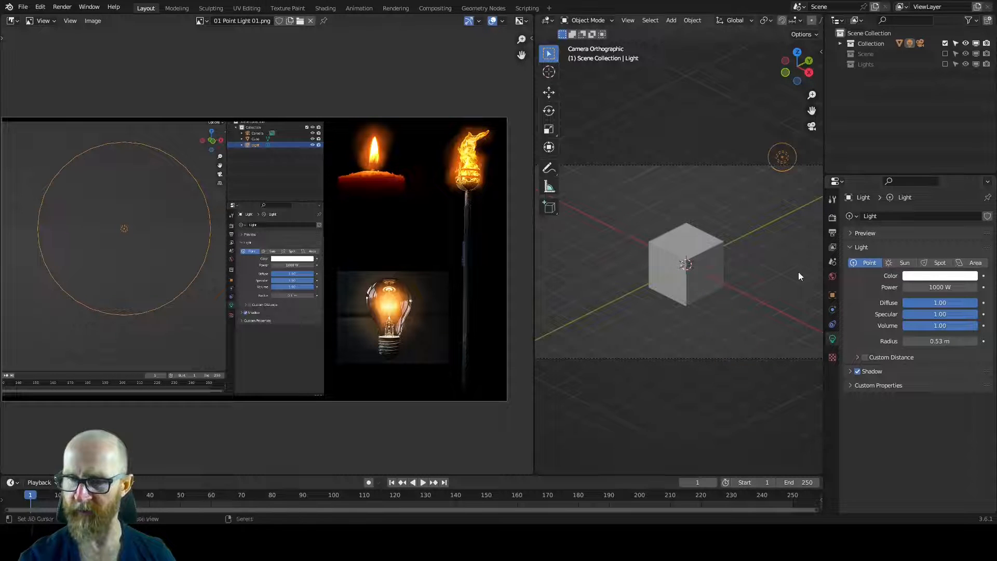
shift+middle_drag(799, 272, 698, 374)
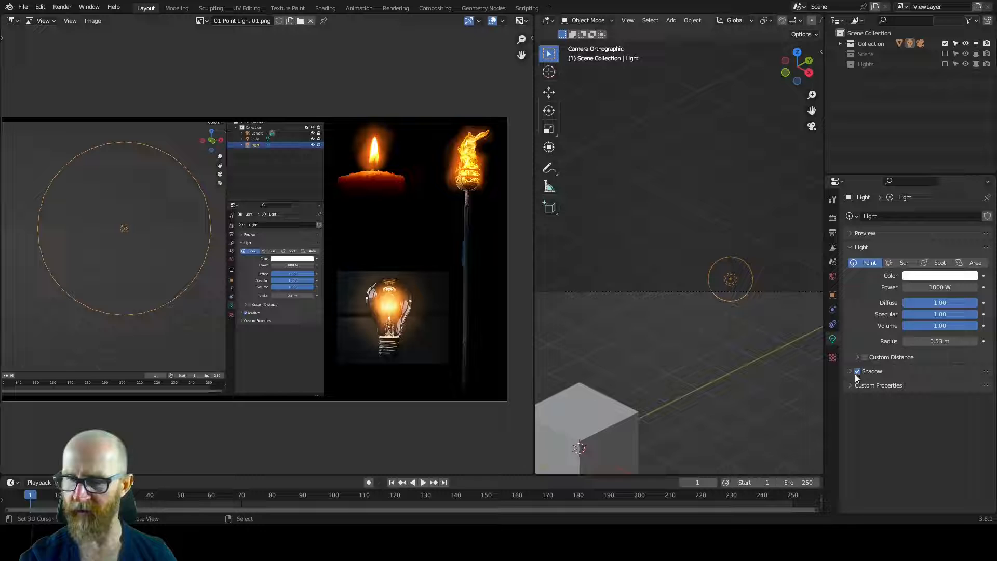
click(929, 344)
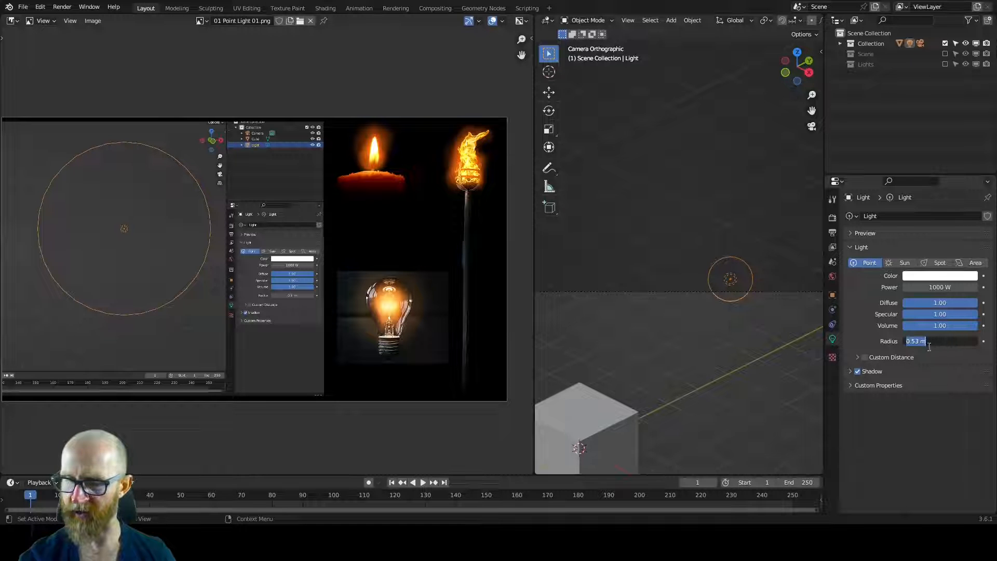
click(914, 393)
click(950, 344)
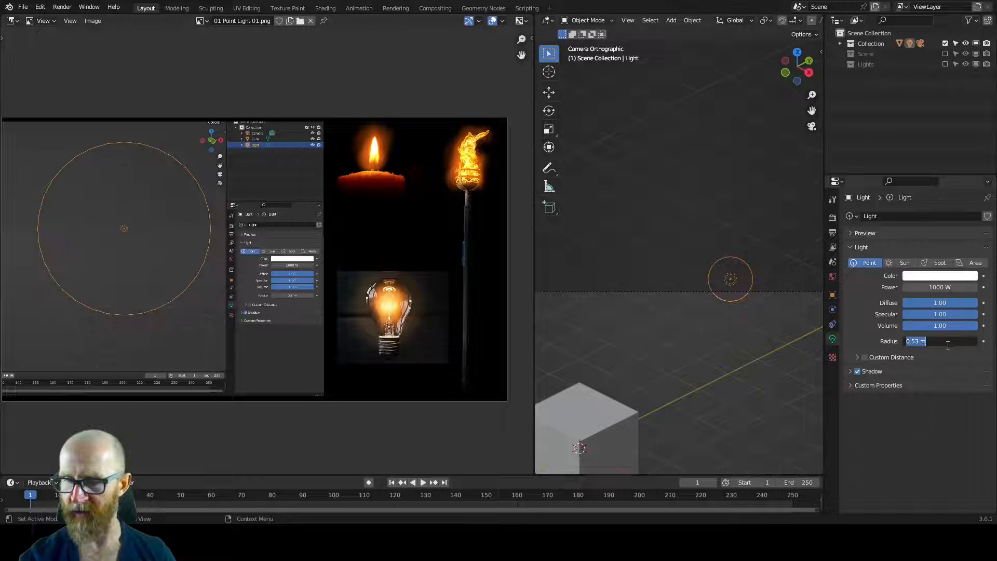
click(899, 418)
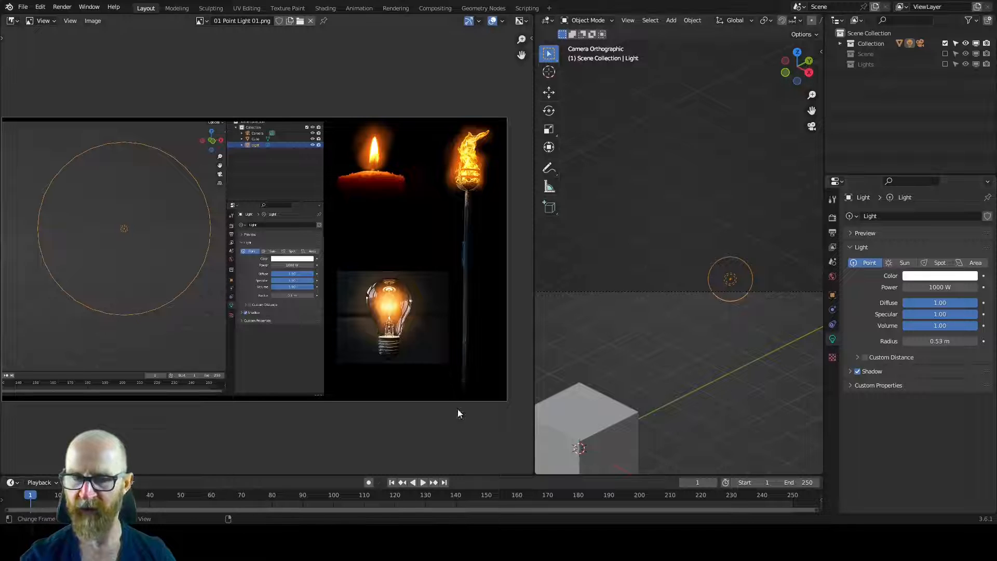
Set the point light's radius to 2 m.
click(943, 342)
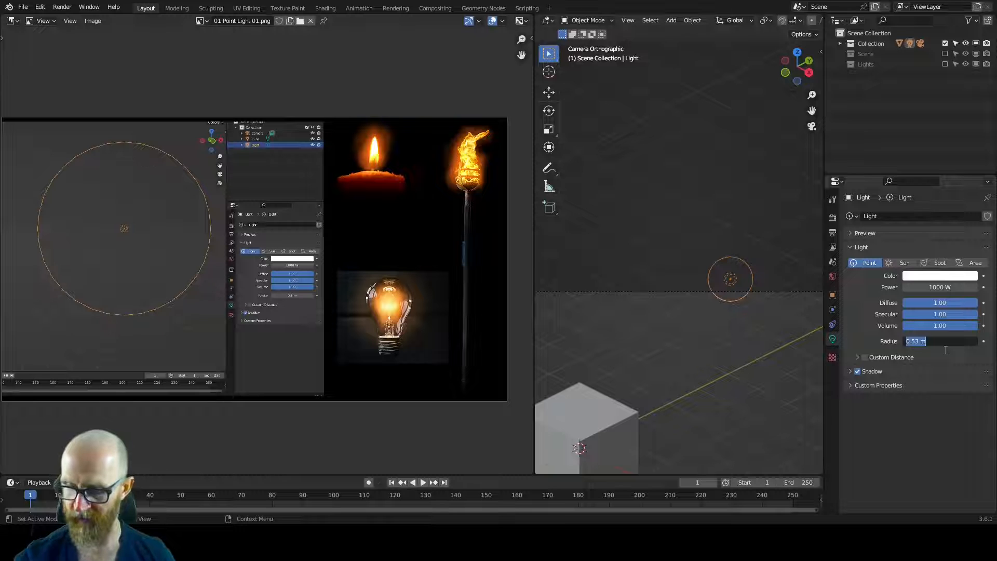
text(2)
key(Return)
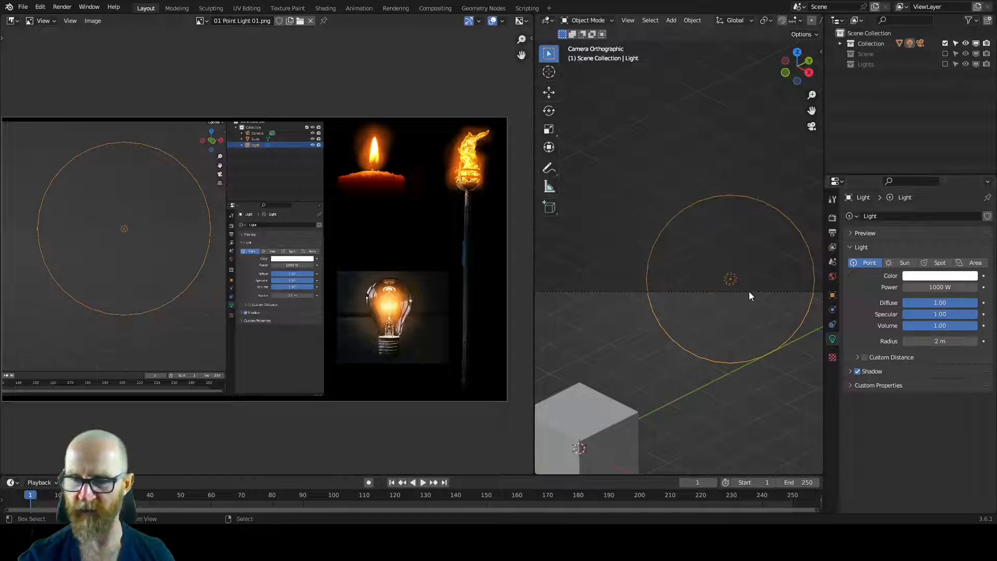
Set the point light's radius to 1 m.
ctrl+middle_drag(749, 291, 704, 391)
shift+middle_drag(706, 350, 721, 349)
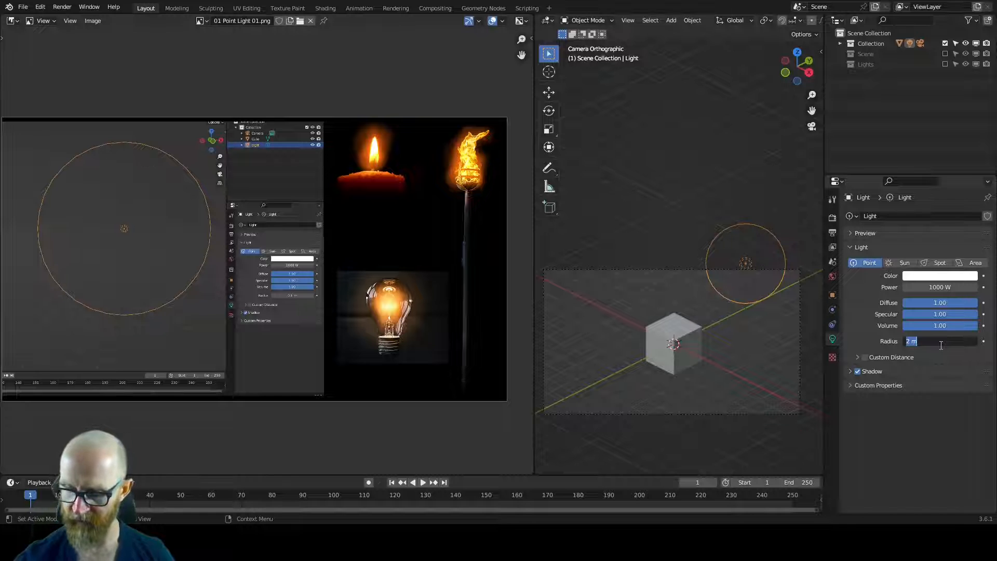
text(1)
key(Return)
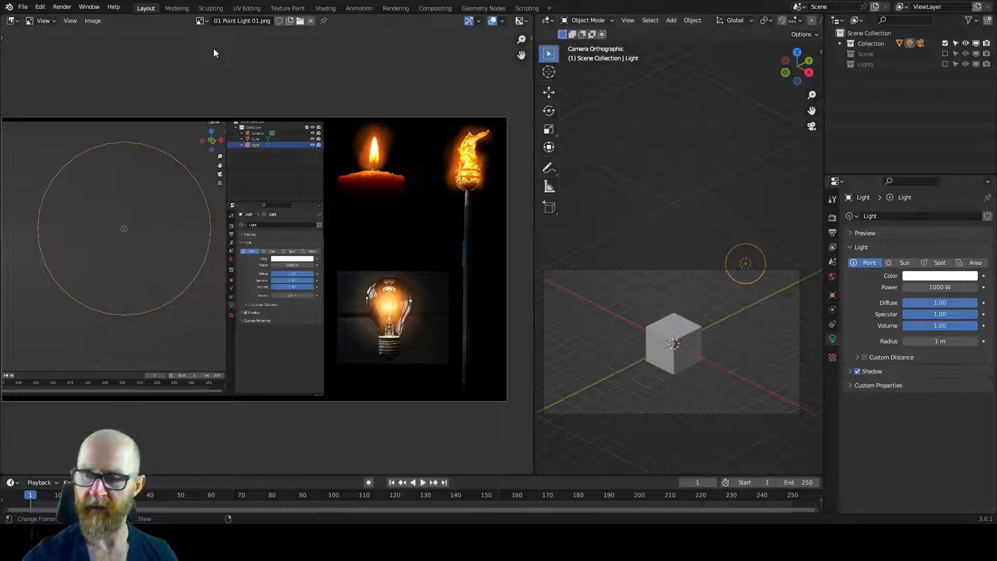
click(904, 262)
click(201, 20)
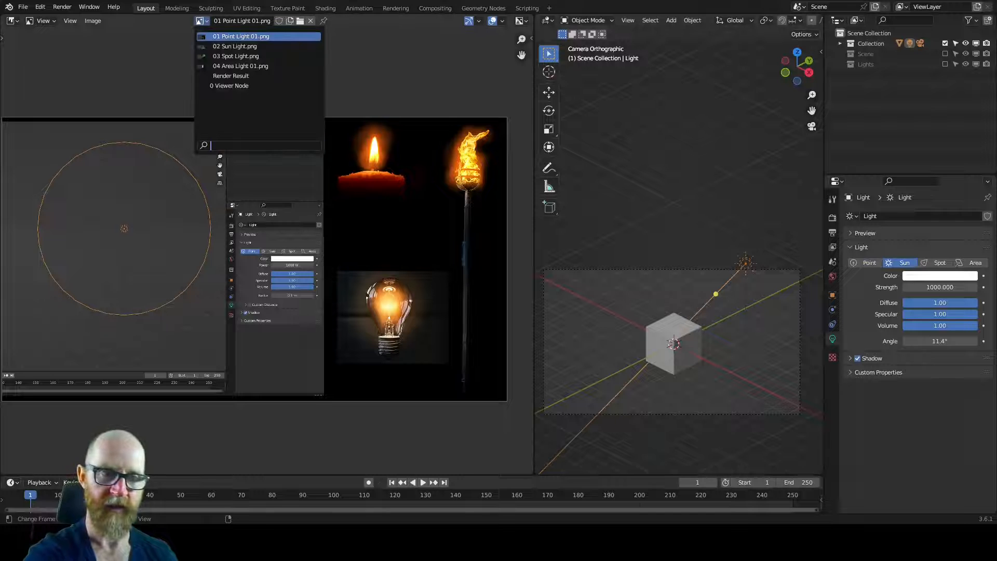
click(176, 42)
click(866, 263)
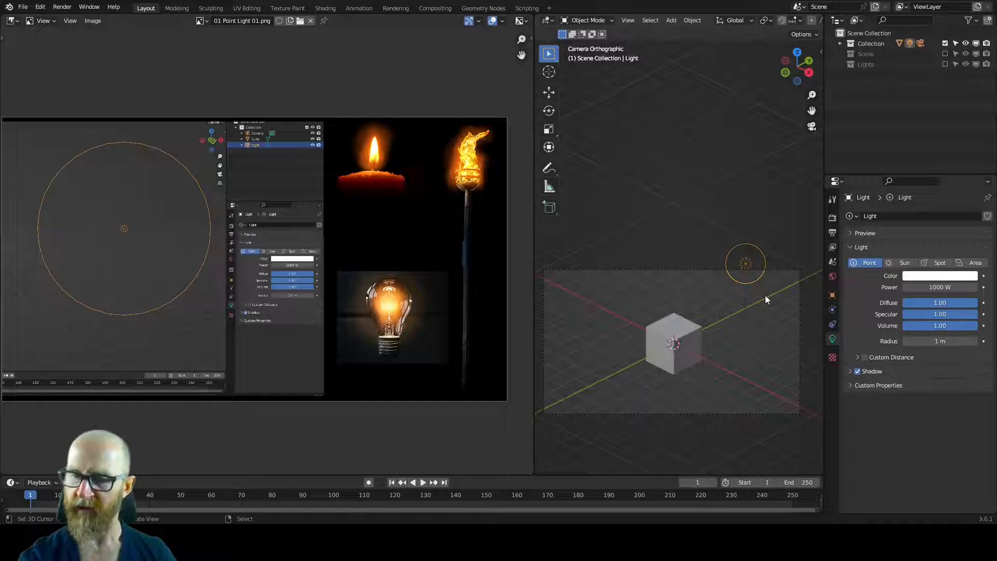
click(746, 264)
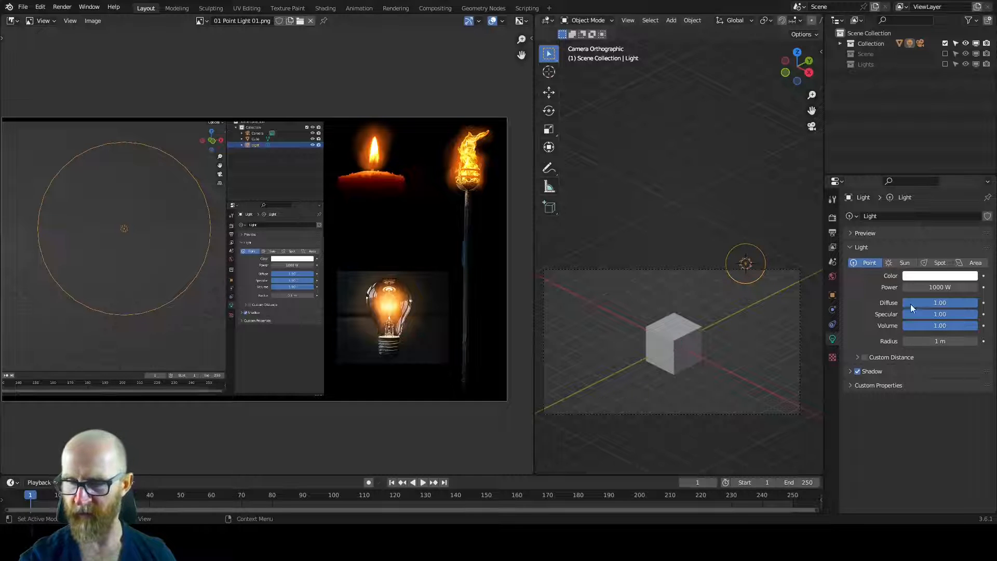
Change the light's type to Sun and display the image 02 Sun Light.png in the Image Editor for a closer look.
click(897, 261)
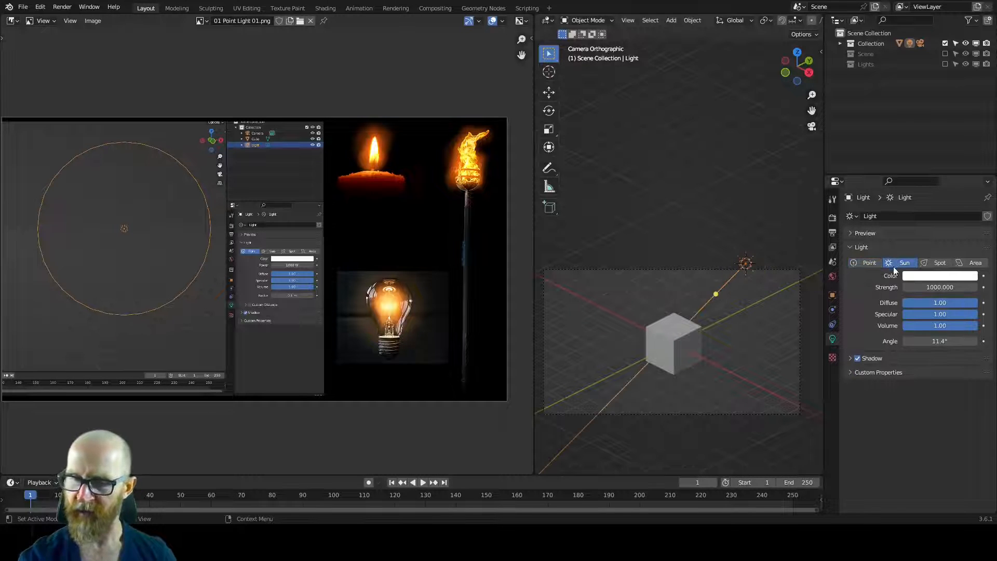
click(201, 20)
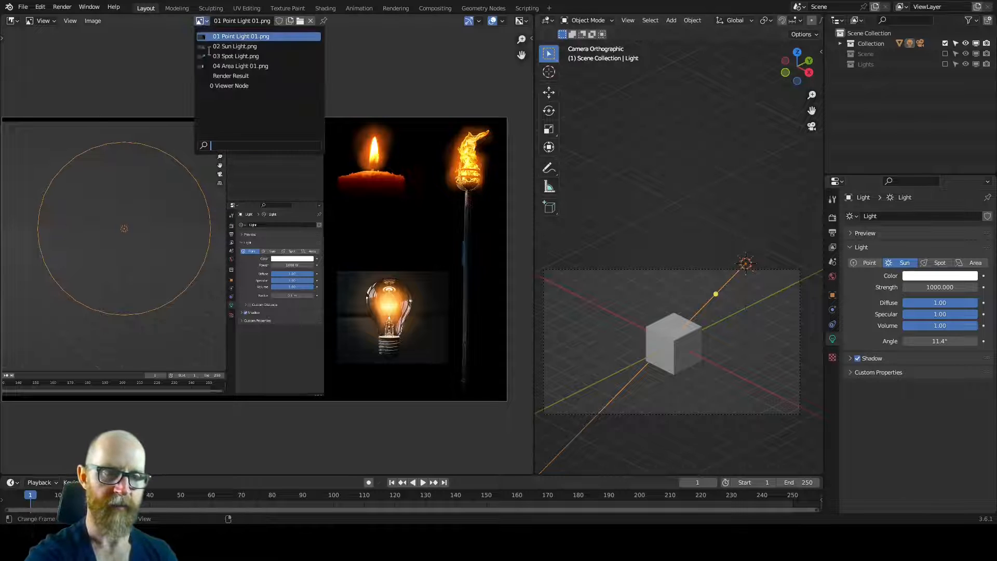
click(223, 47)
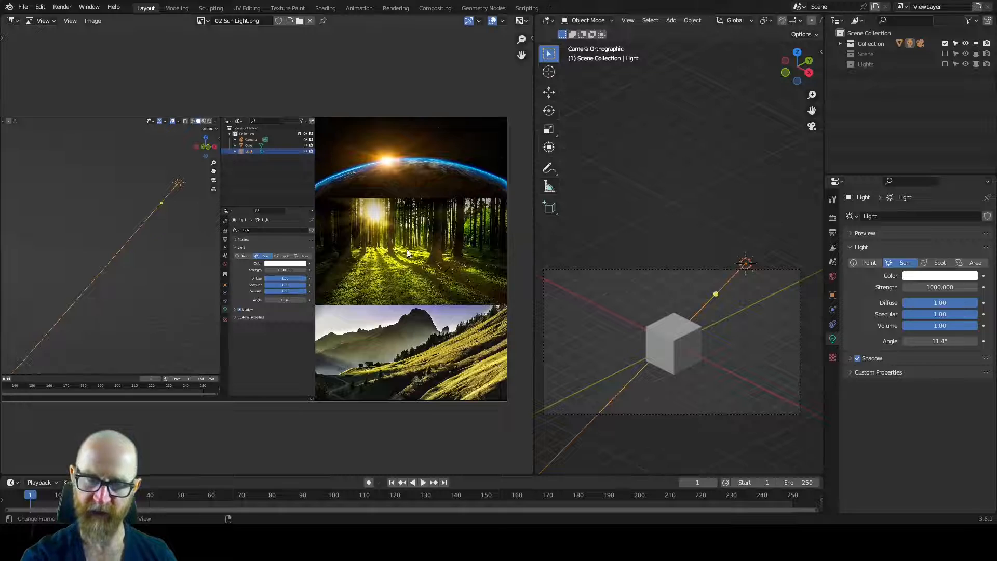
scroll(430, 276, up, 3)
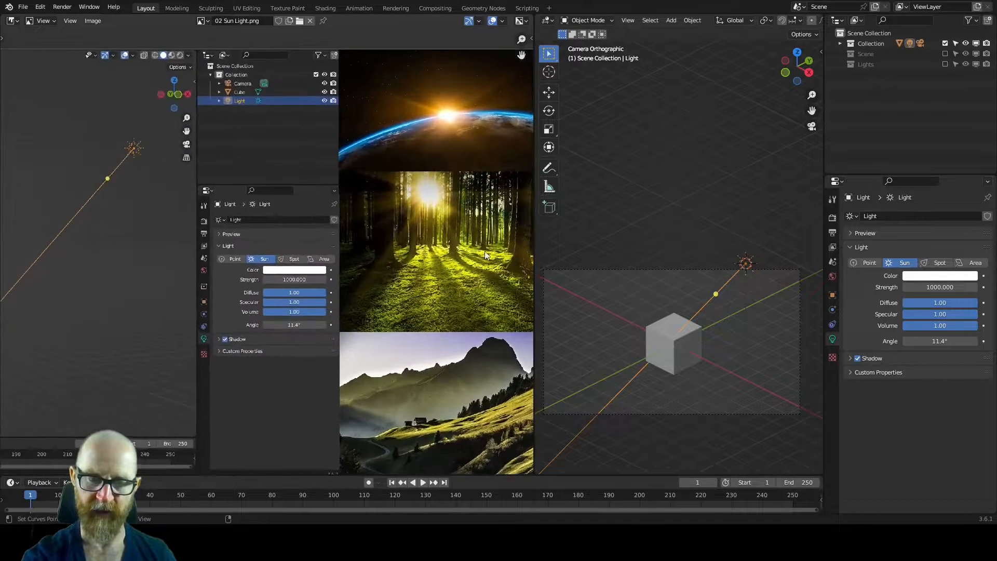
middle_drag(451, 265, 420, 262)
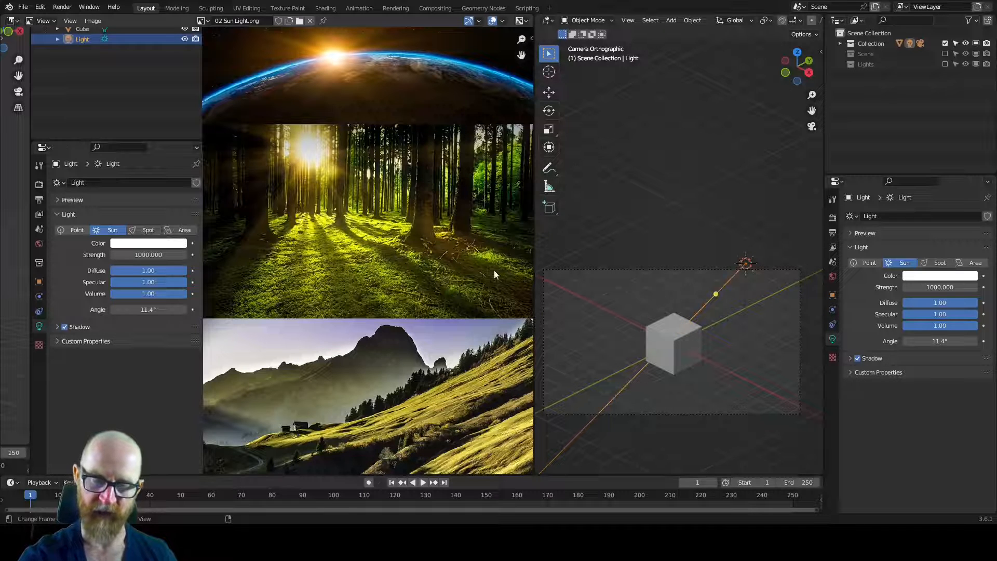
scroll(446, 231, down, 3)
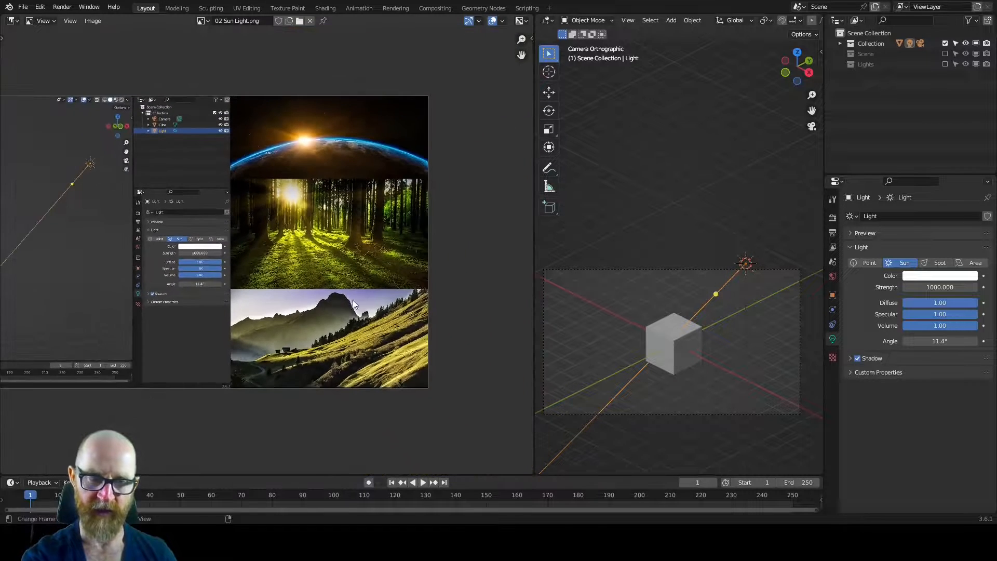
middle_drag(355, 305, 445, 270)
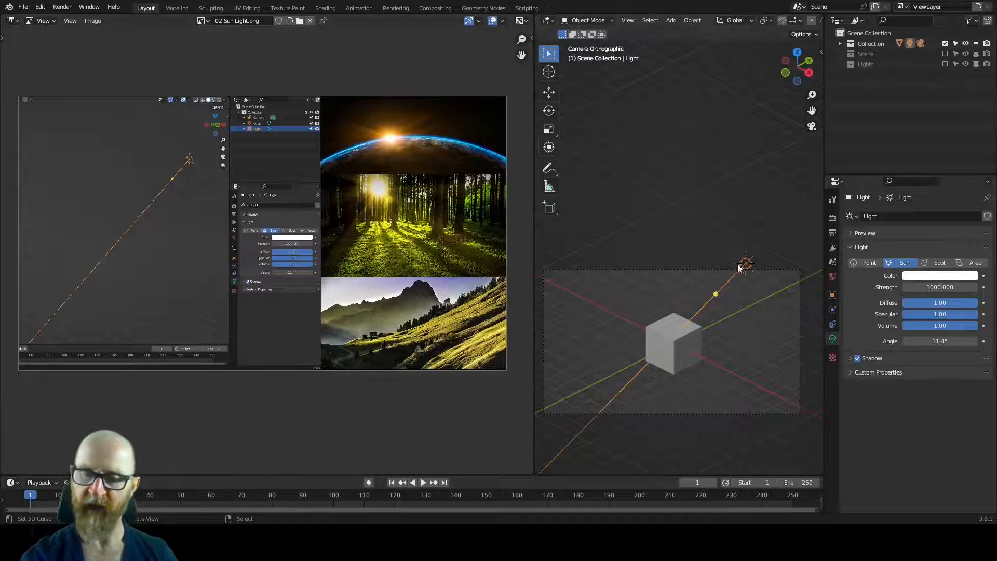
Change the light's type to Spot and display the image 03 Spot Light.png in the Image Editor, examining its example photos.
mouse_move(749, 284)
middle_down()
mouse_move(753, 251)
mouse_move(735, 288)
middle_up()
key(KP_0)
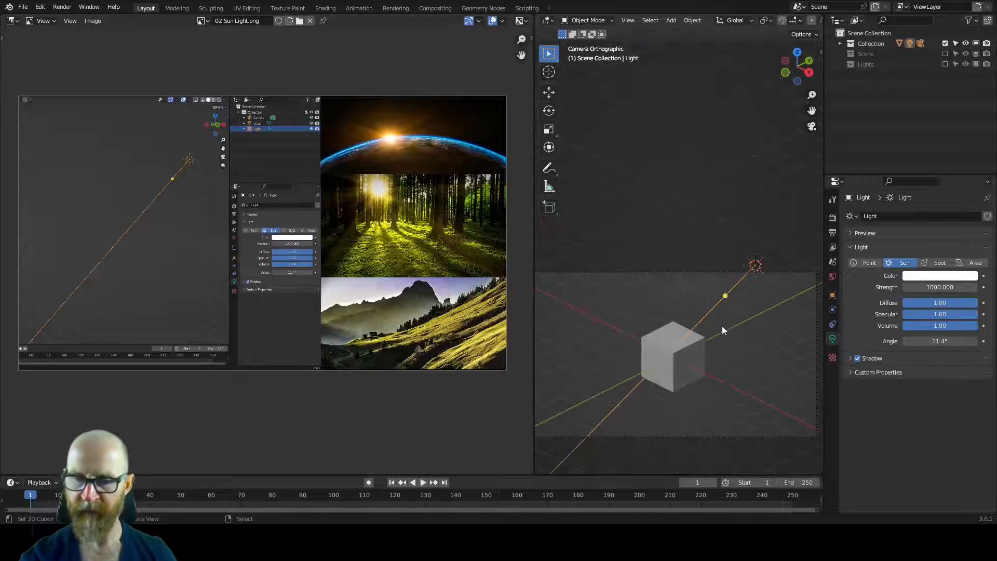
ctrl+middle_drag(722, 326, 734, 308)
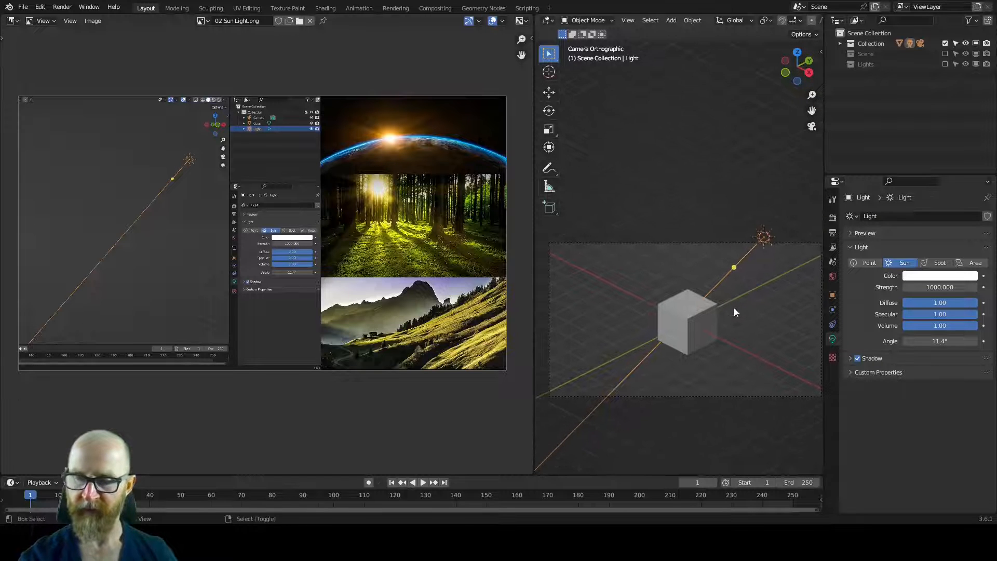
click(938, 263)
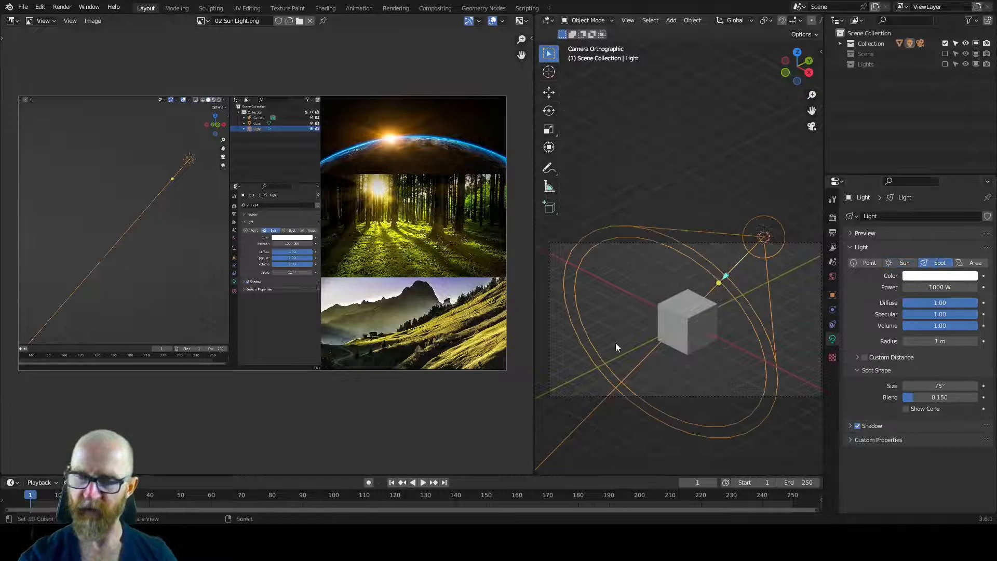
click(200, 21)
click(215, 55)
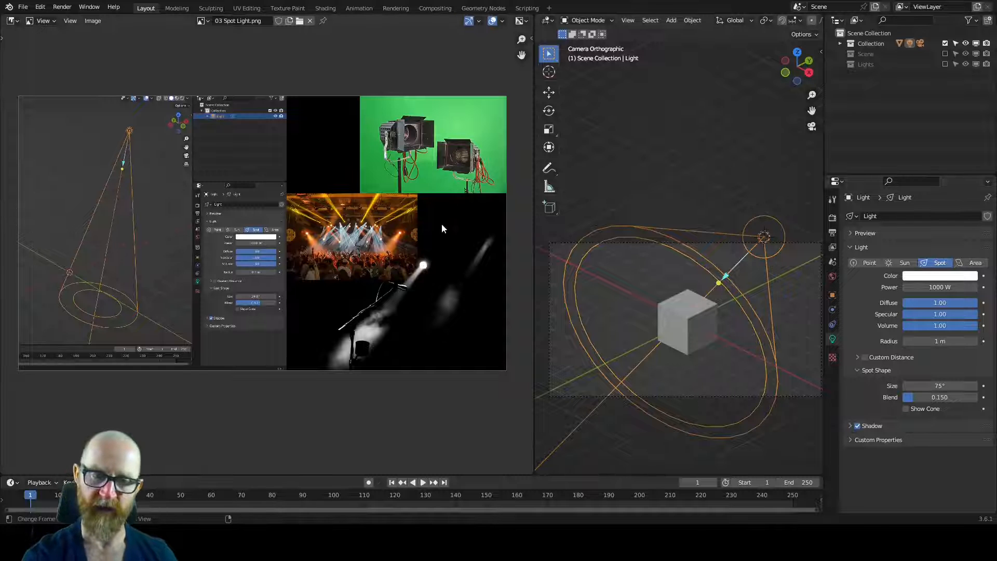
scroll(441, 228, up, 3)
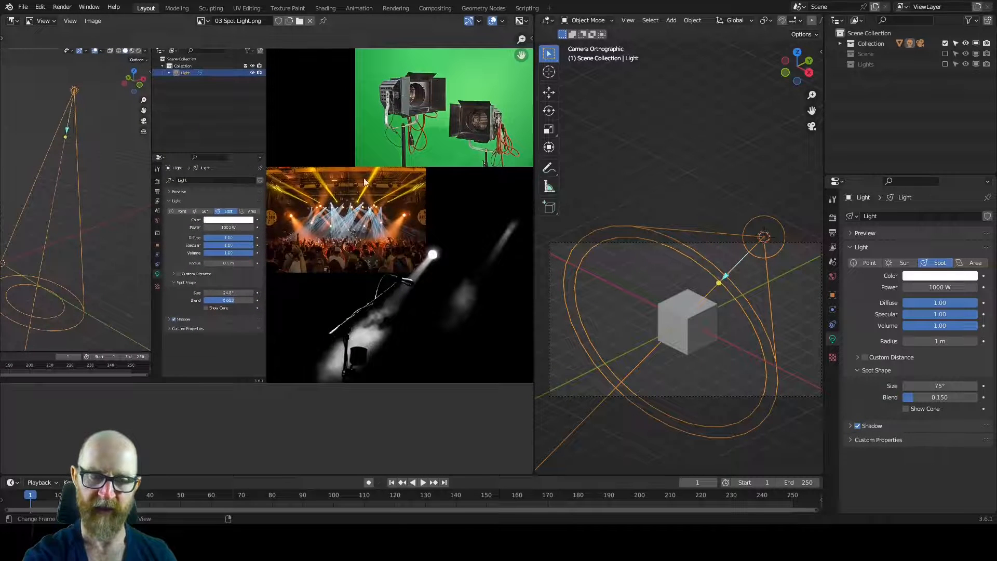
scroll(457, 316, down, 2)
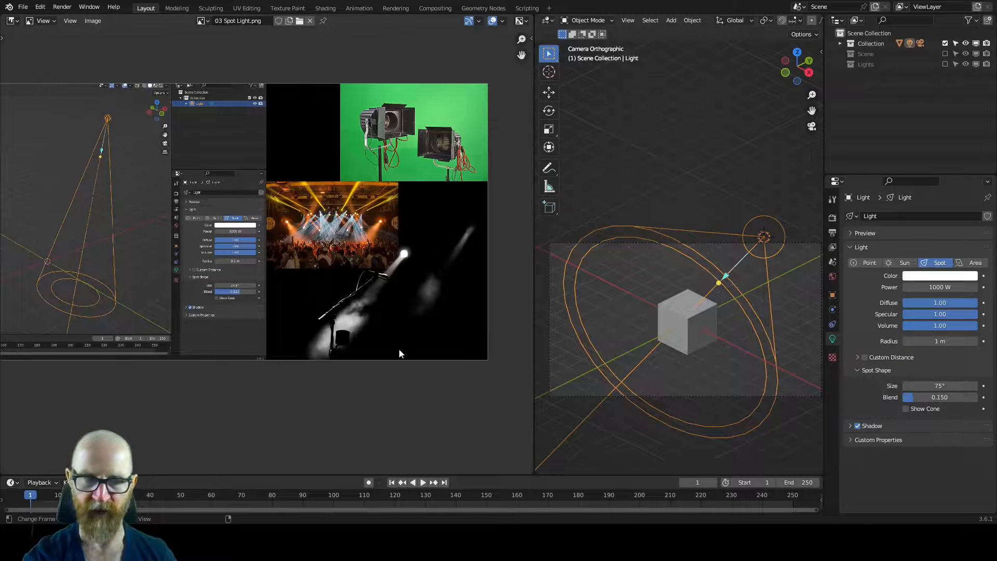
scroll(400, 354, down, 2)
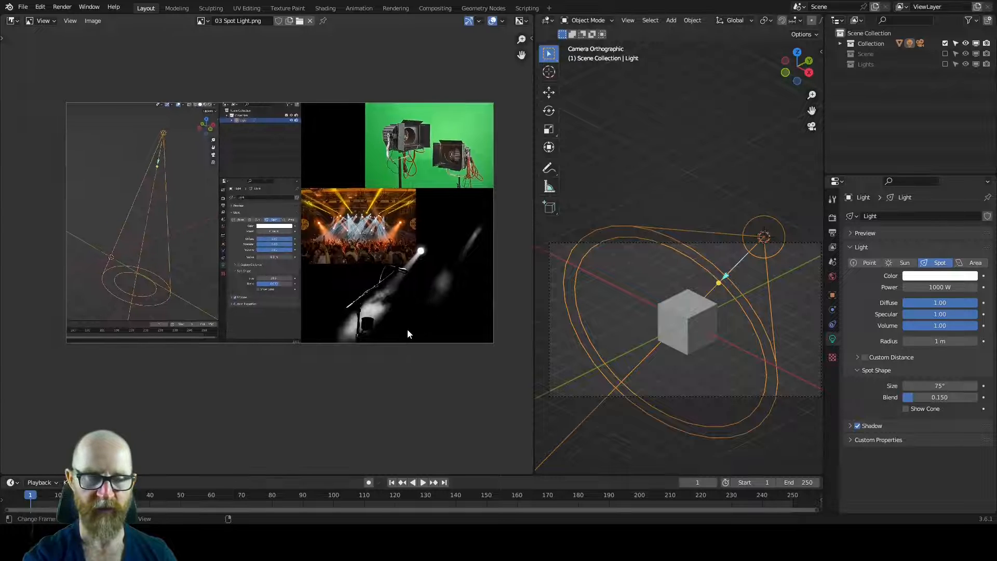
scroll(422, 294, up, 2)
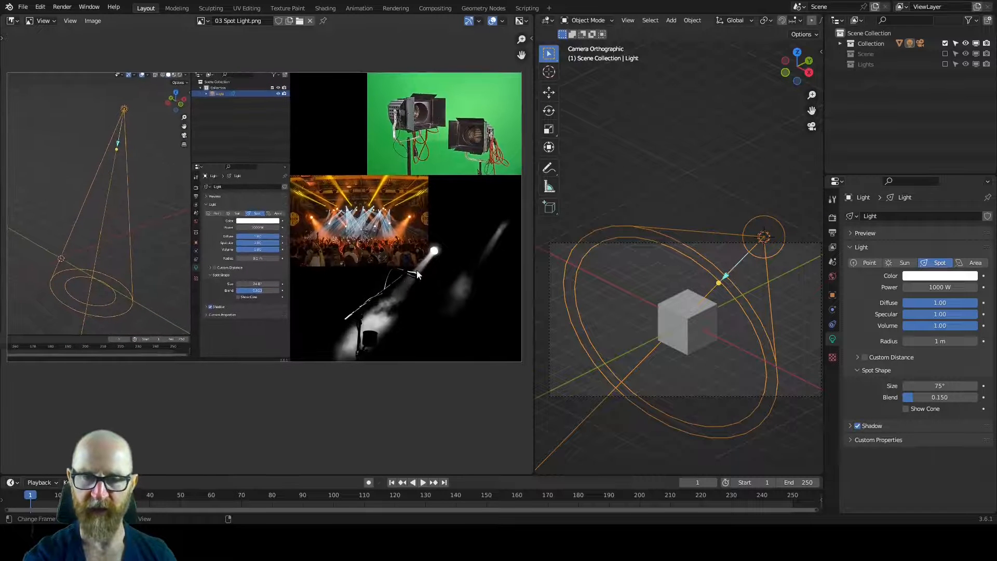
middle_drag(417, 271, 410, 271)
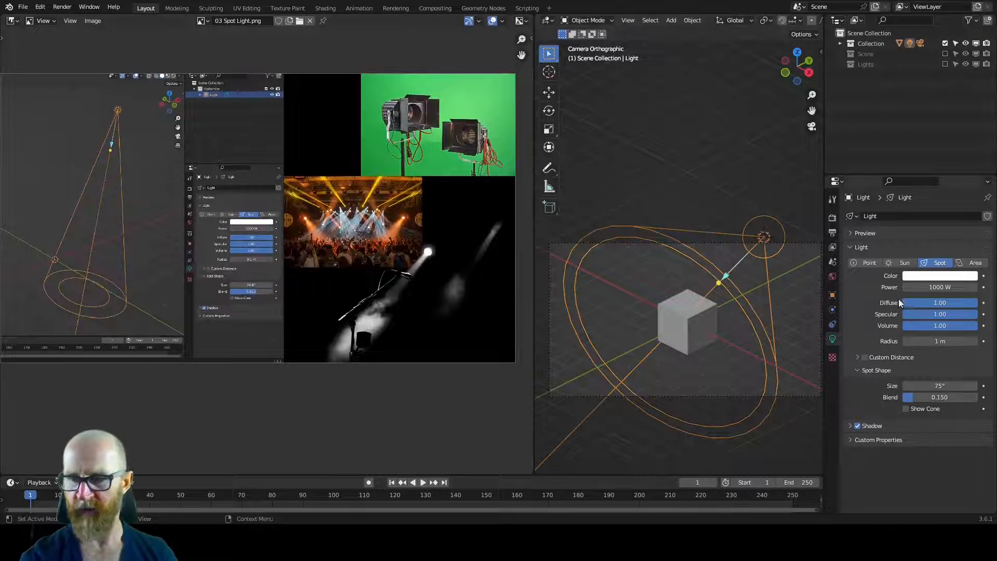
Change the light's type to Area and display the image 04 Area Light 01.png in the Image Editor.
click(972, 263)
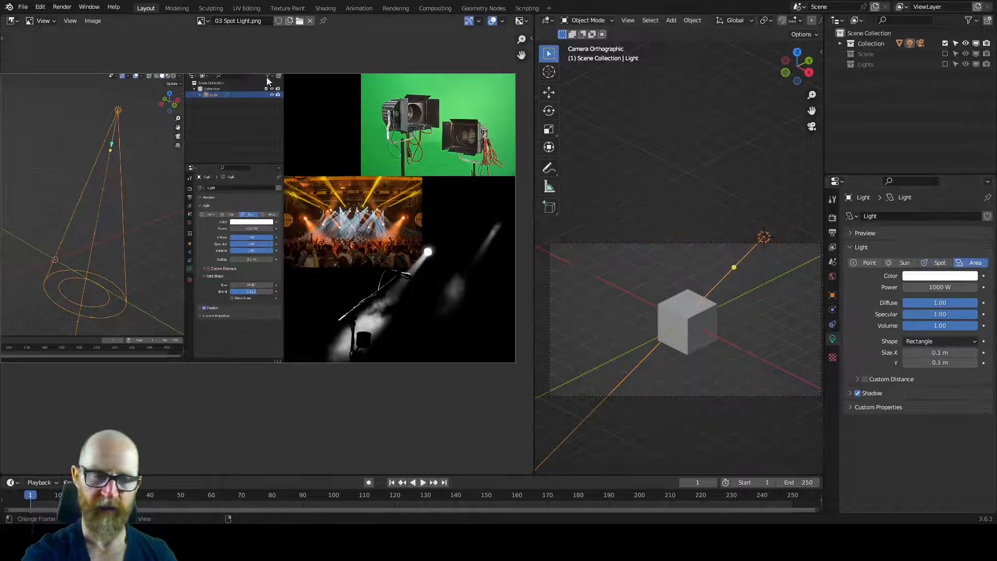
click(202, 21)
click(244, 68)
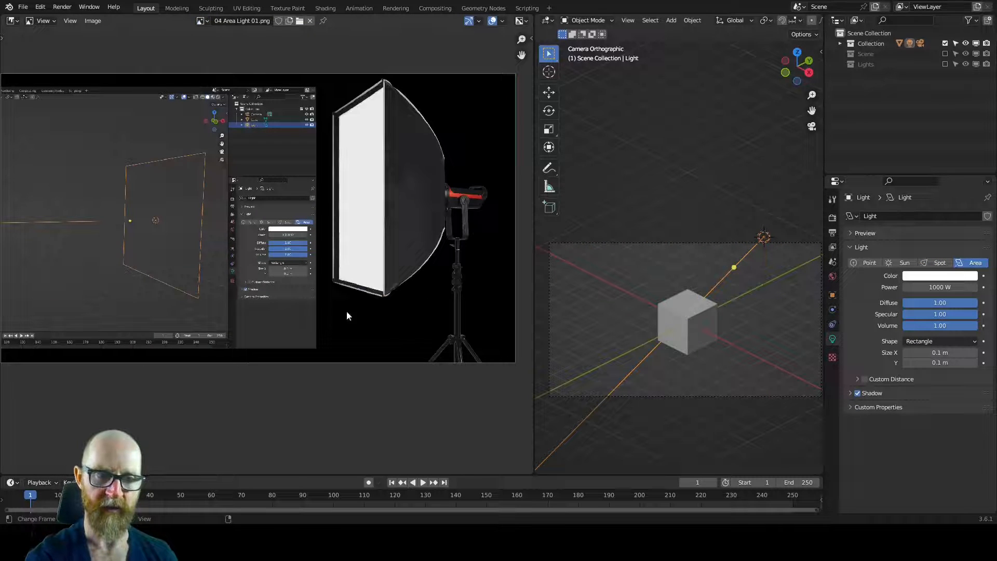
scroll(412, 303, down, 1)
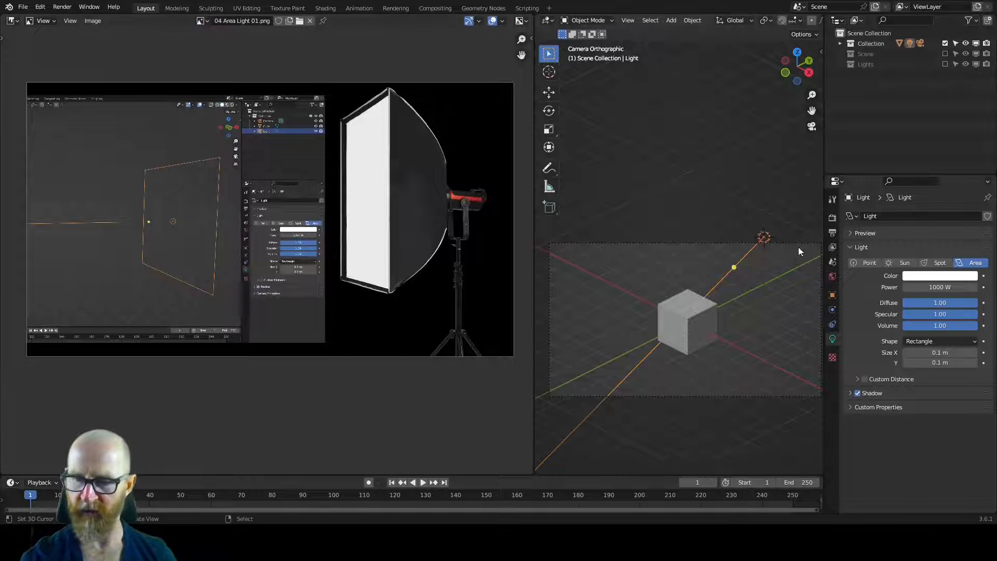
Enlarge the rectangular area light to about 1.19 m in X by 1.23 m in Y and return to the camera view.
middle_drag(771, 282, 699, 313)
drag(603, 355, 603, 432)
scroll(603, 431, down, 3)
middle_drag(603, 431, 722, 310)
key(KP_0)
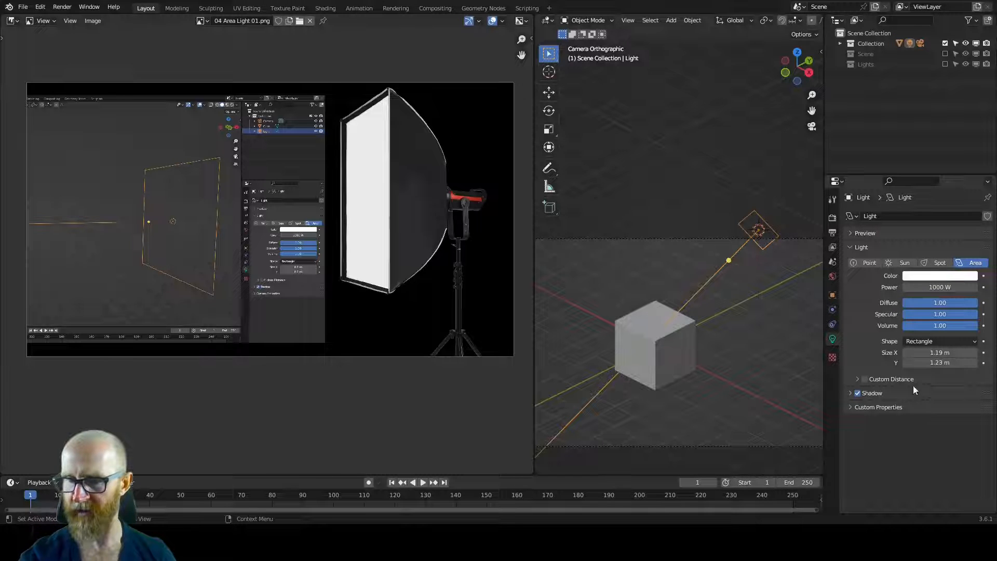
Compare the settings of the Spot, Point and Sun types on the light, finishing with the Area type.
click(937, 264)
click(867, 264)
click(904, 264)
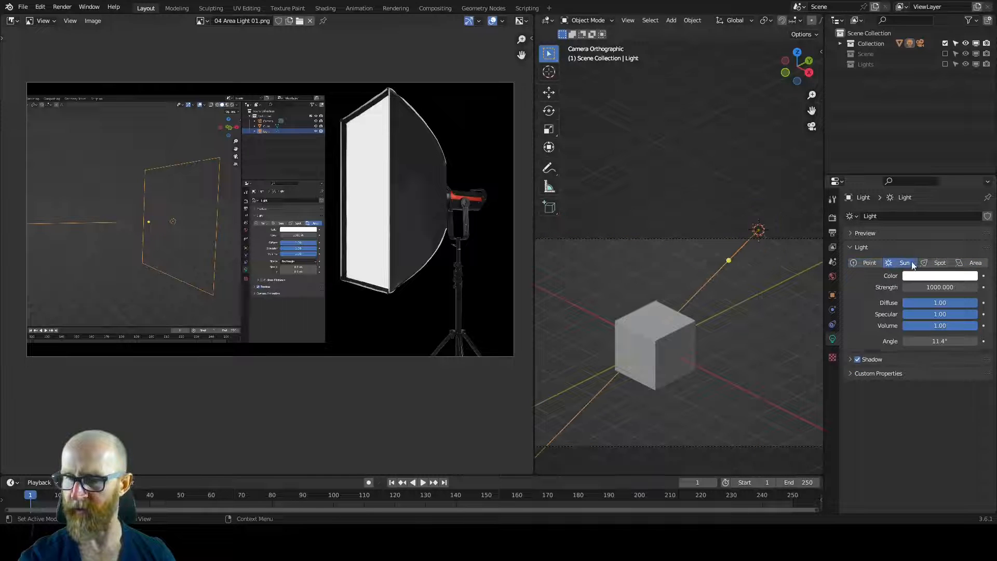
click(977, 264)
click(937, 263)
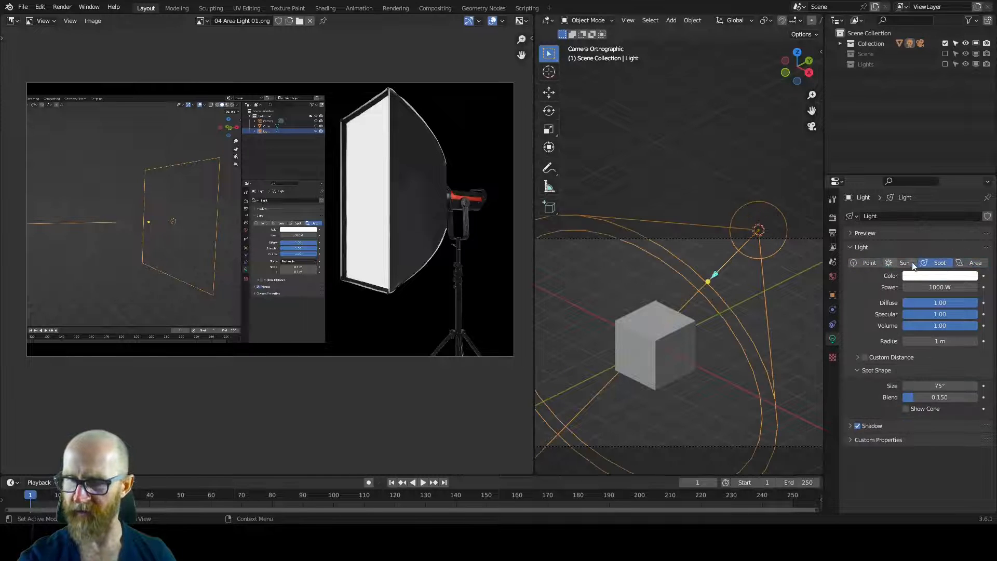
click(897, 263)
click(867, 263)
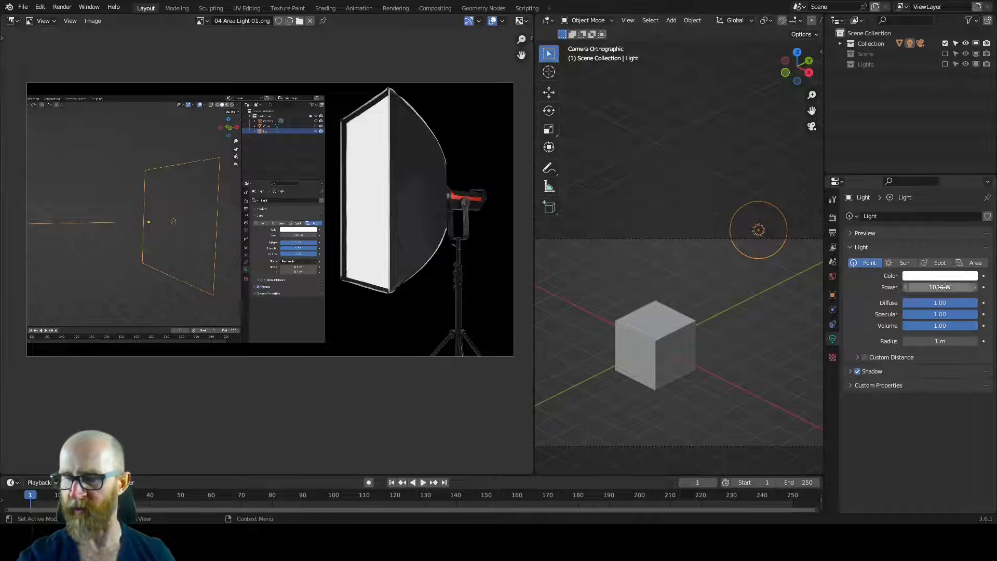
click(977, 264)
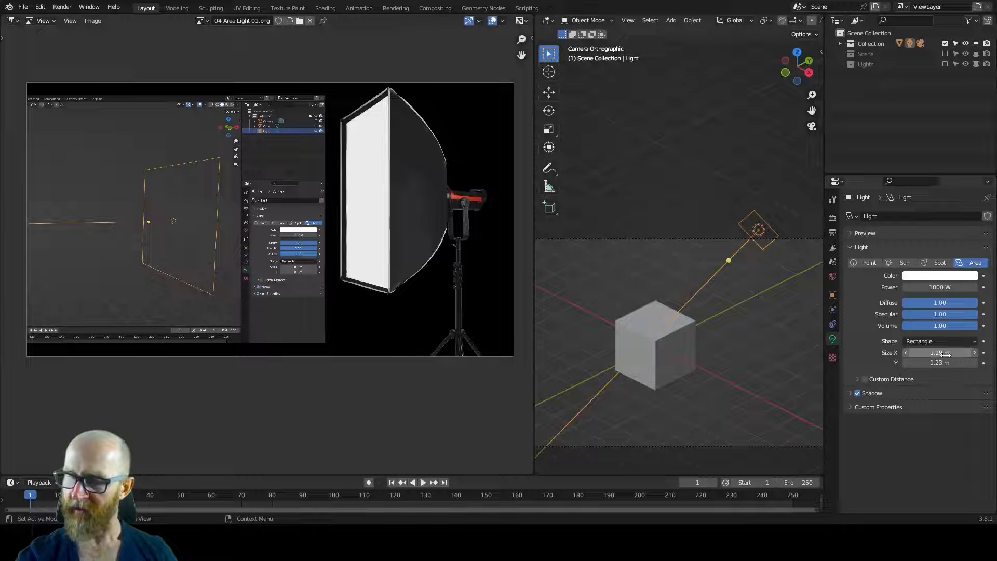
Exclude the Collection collection, enable the Scene collection with the castle, and widen the 3D viewport.
click(945, 43)
click(945, 53)
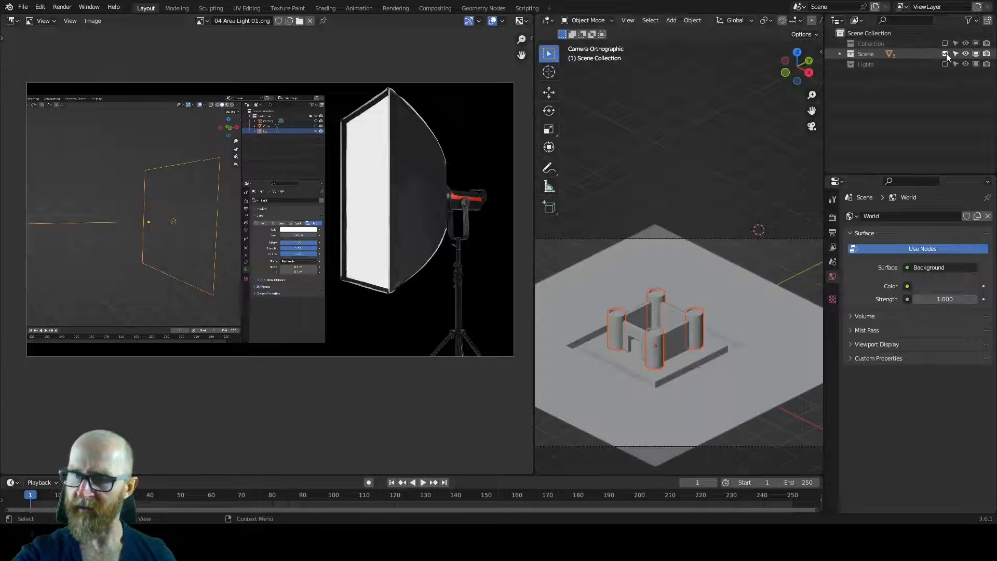
ctrl+middle_drag(710, 369, 702, 375)
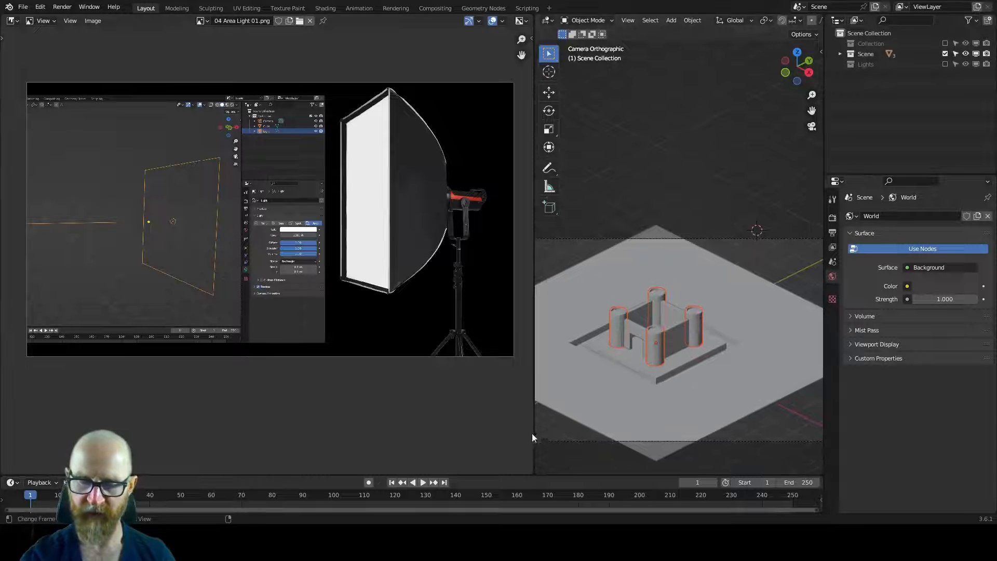
drag(533, 435, 391, 436)
scroll(691, 311, down, 1)
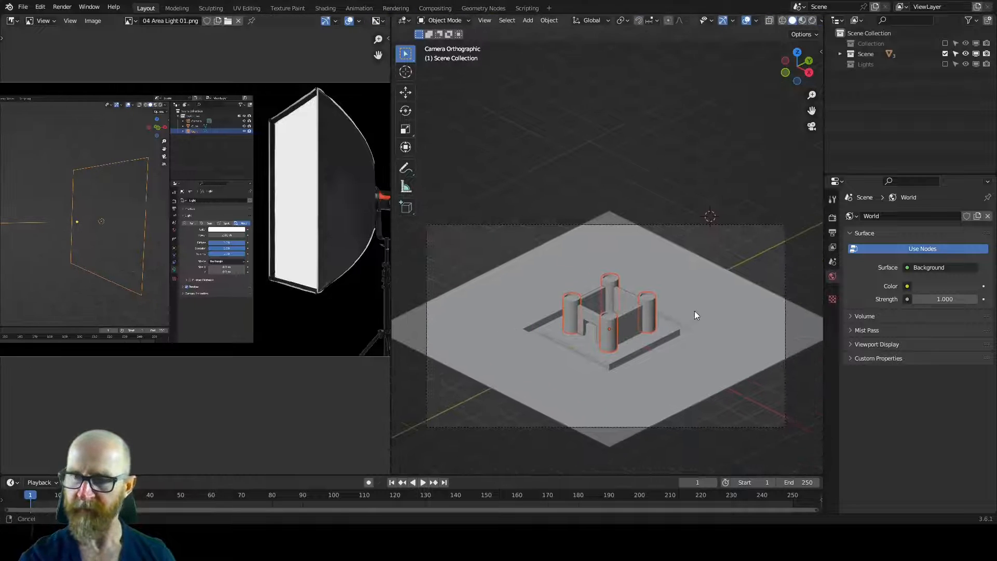
Enable the Lights collection, make it the active collection and deselect all objects.
click(946, 64)
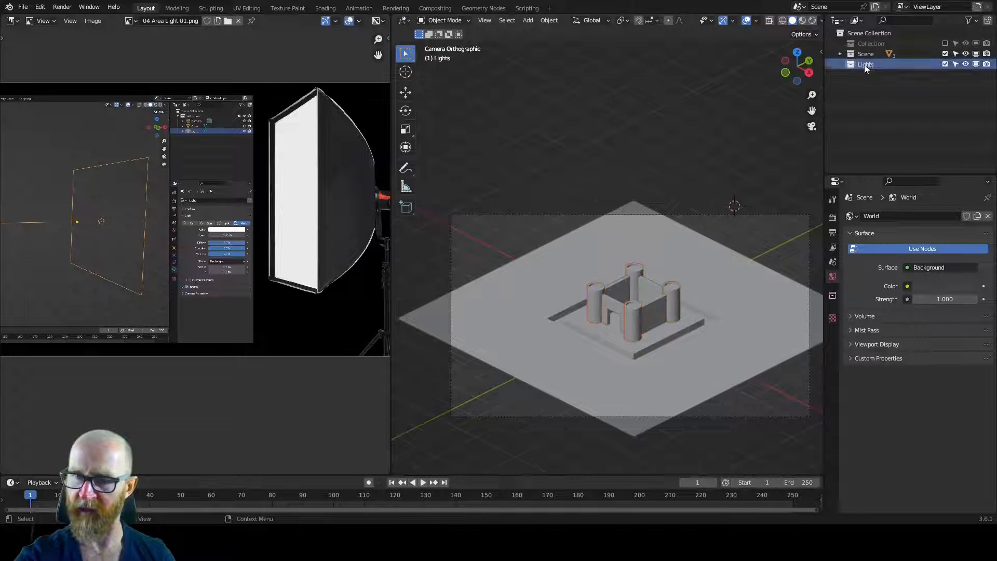
click(866, 64)
shift+middle_drag(703, 319, 699, 316)
key(alt+a)
shift+middle_drag(731, 281, 711, 287)
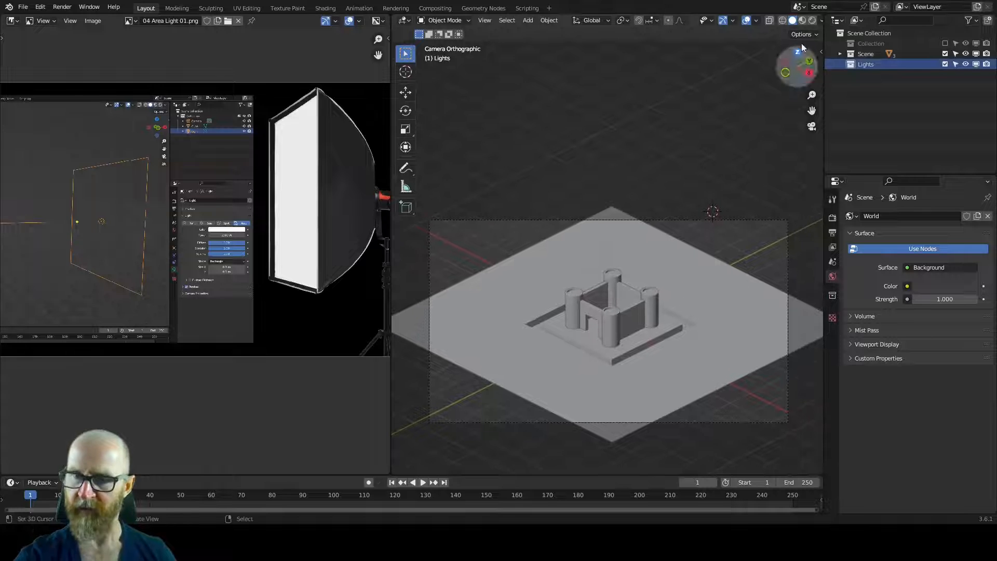
scroll(803, 21, down, 1)
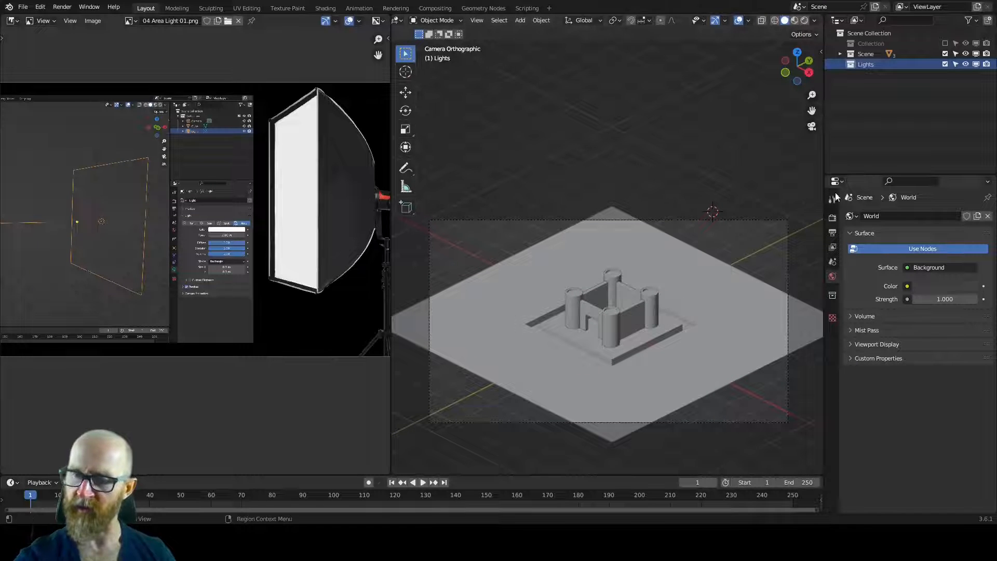
Show the Eevee render settings and switch the viewport to rendered shading.
click(834, 219)
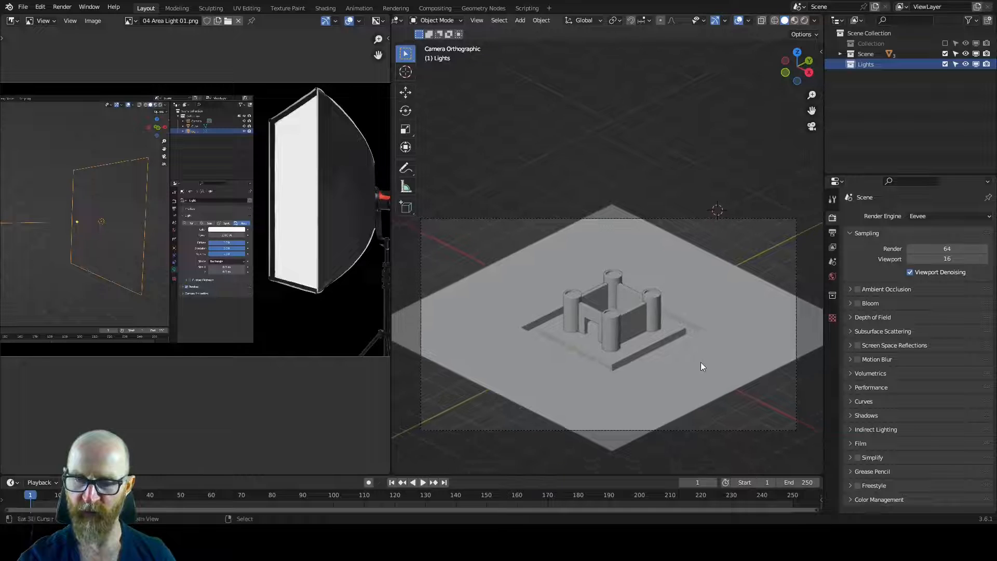
shift+middle_drag(700, 362, 703, 342)
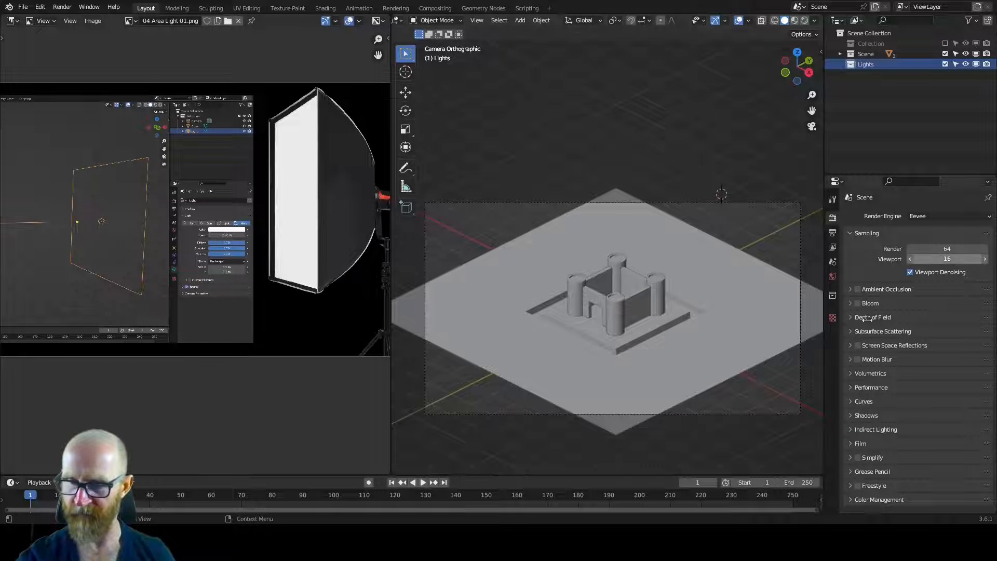
click(804, 20)
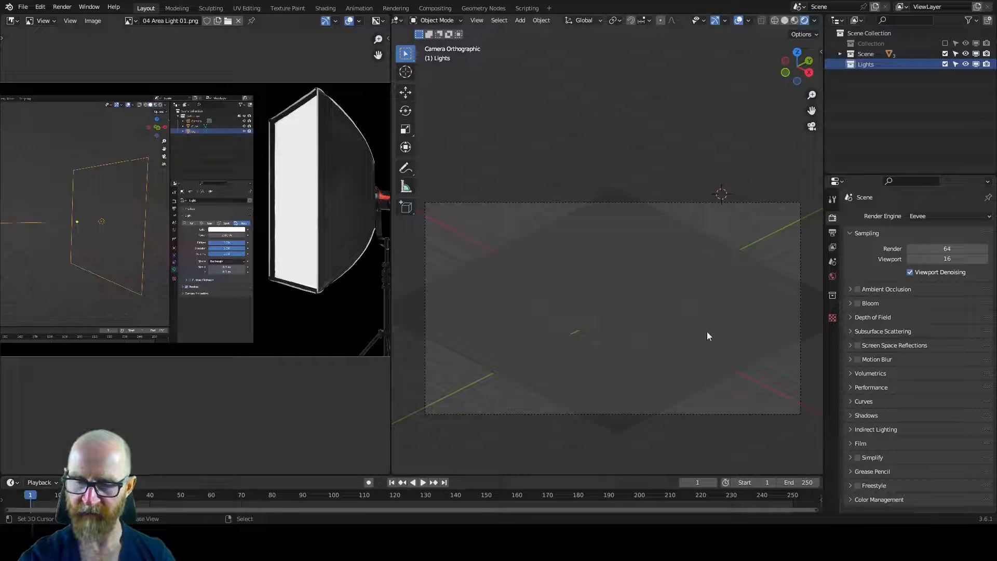
Add a point light to the Lights collection and move it in front of the castle gate.
key(shift+a)
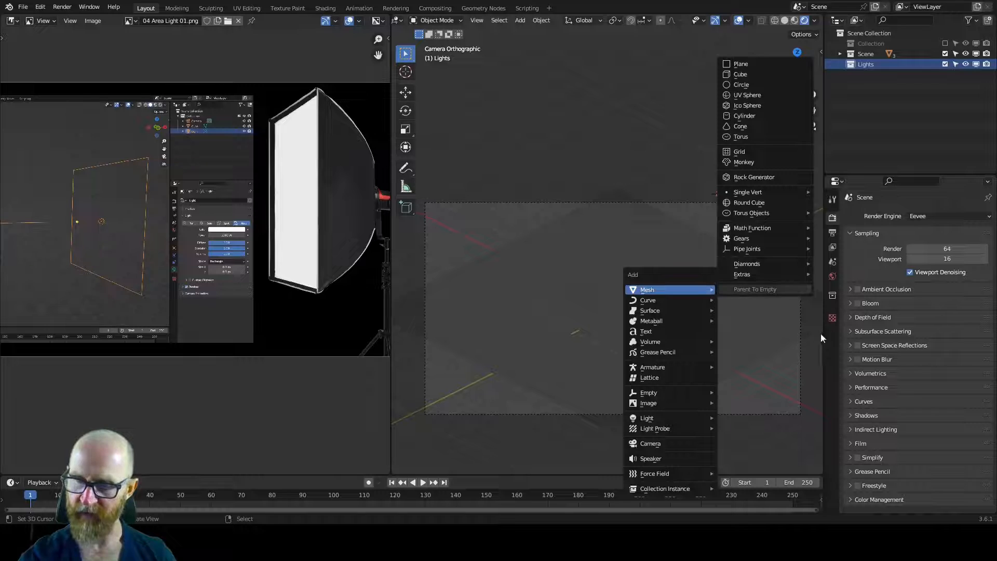
mouse_move(656, 418)
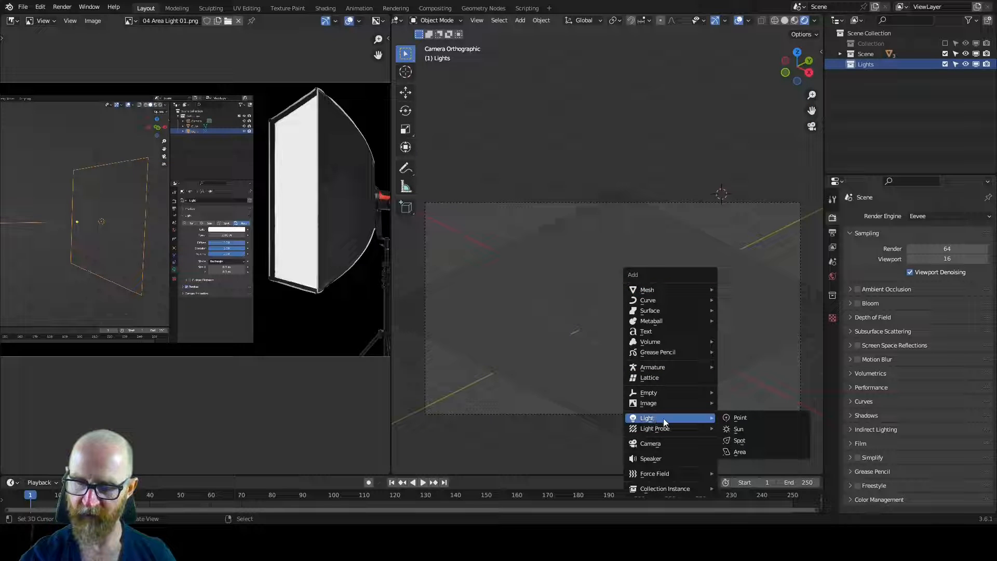
click(740, 420)
click(406, 93)
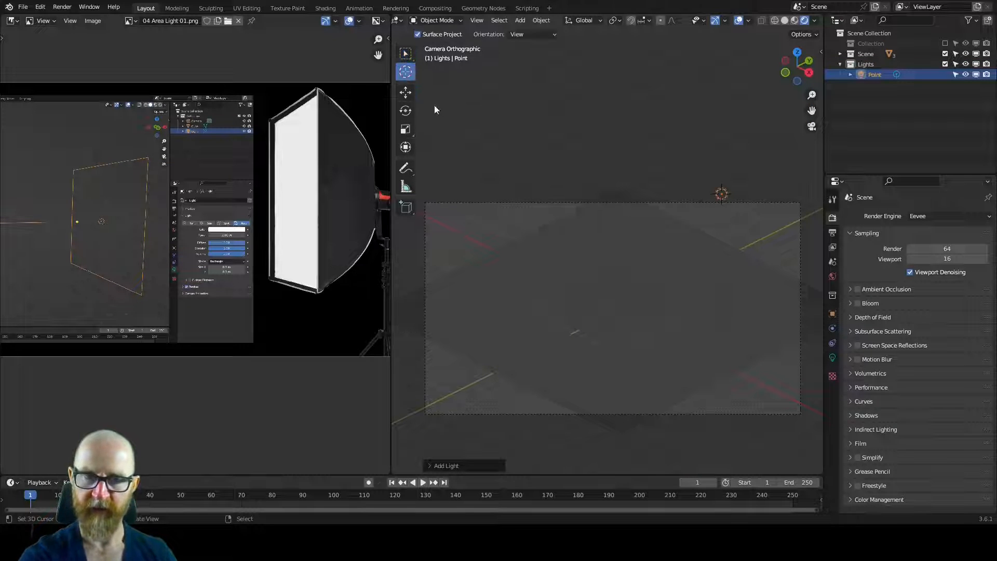
drag(739, 168, 624, 318)
Tint the point light's color a warm pale yellow.
click(833, 357)
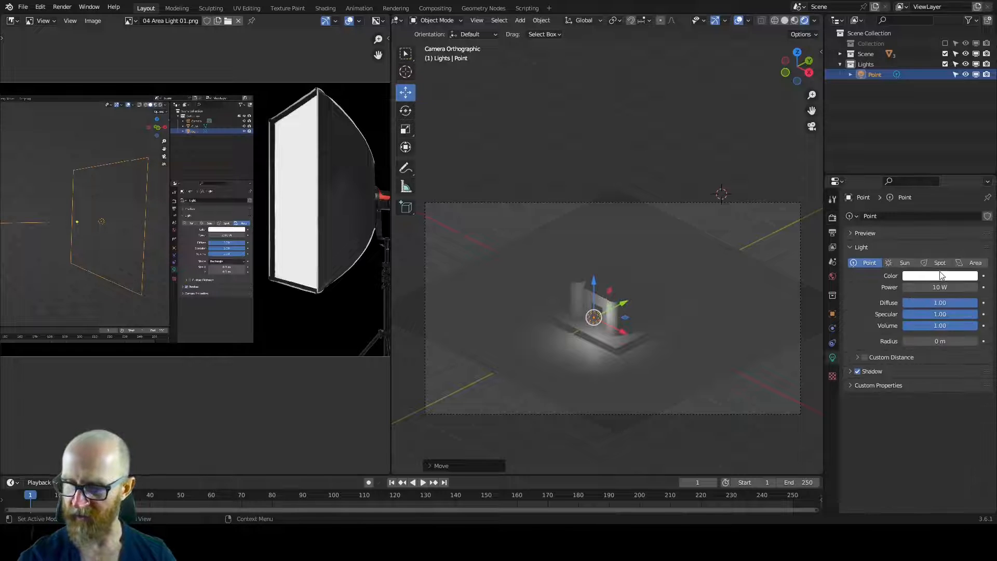
click(915, 277)
drag(924, 177, 914, 191)
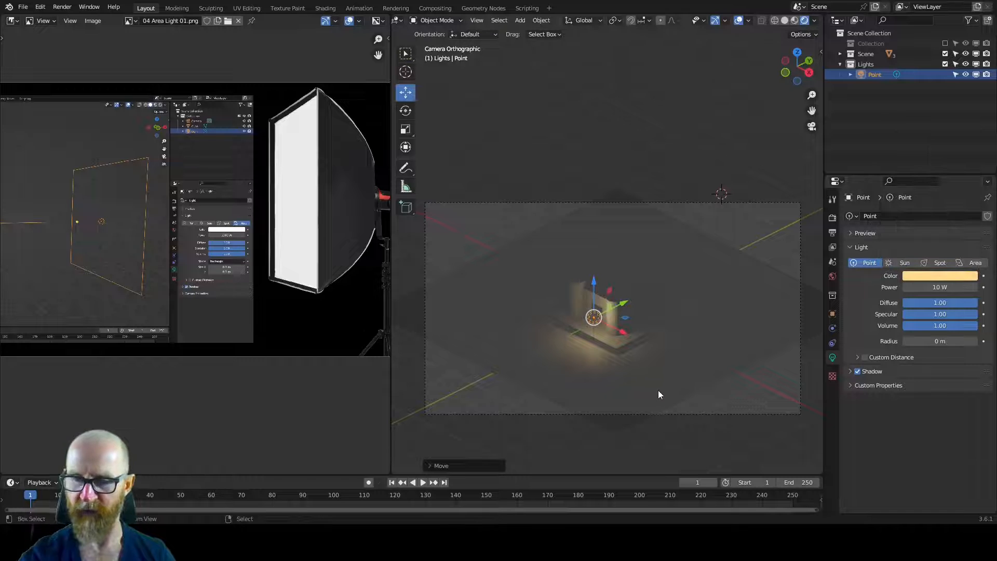
Widen the 3D viewport further and display the image 01 Point Light 01.png in the Image Editor, framing its candle, torch and bulb photos.
middle_drag(659, 391, 684, 323)
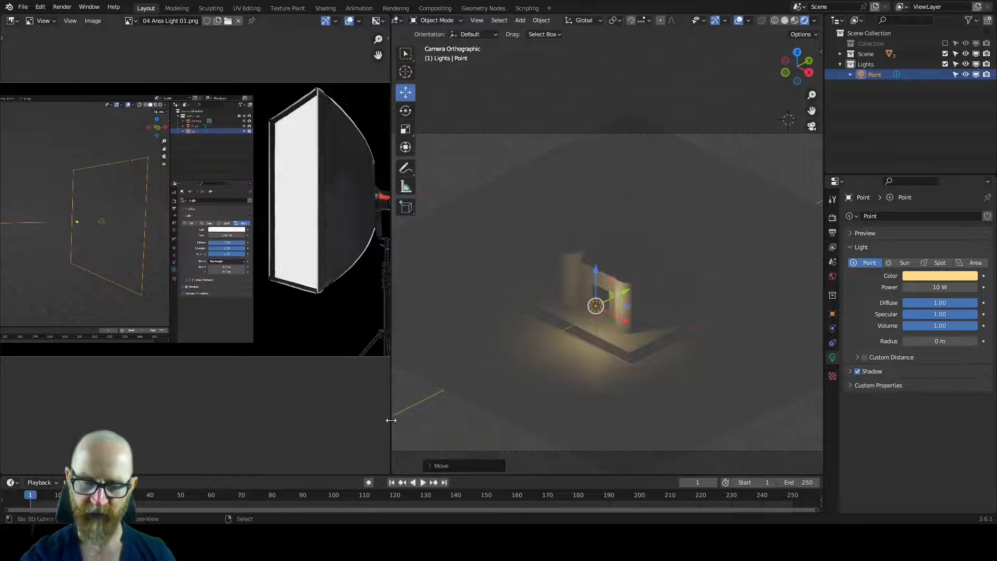
drag(392, 417, 353, 414)
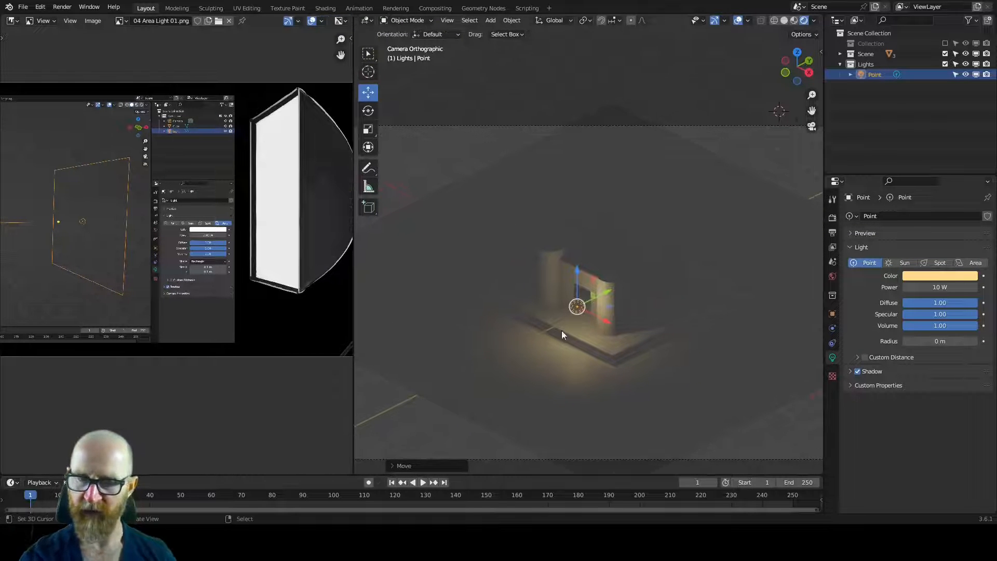
click(120, 20)
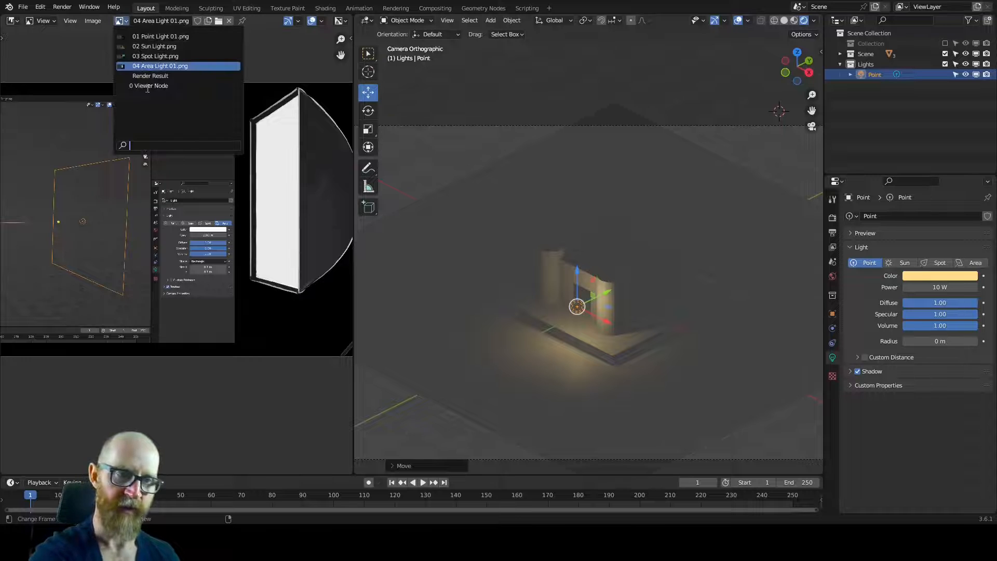
click(150, 36)
middle_drag(311, 306, 223, 327)
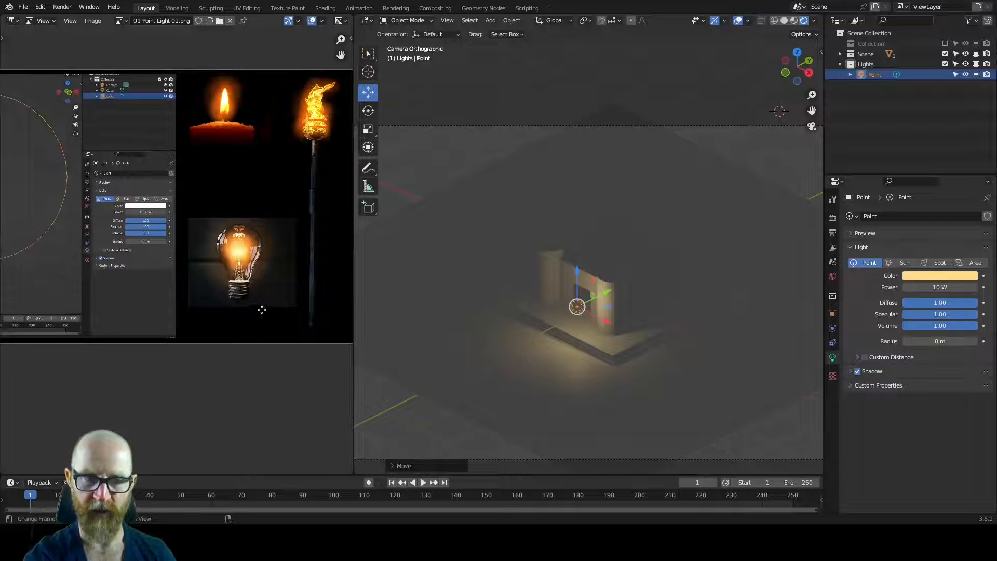
Shift the point light's color to a warmer orange and set its power to 100 W.
ctrl+middle_drag(744, 357, 731, 339)
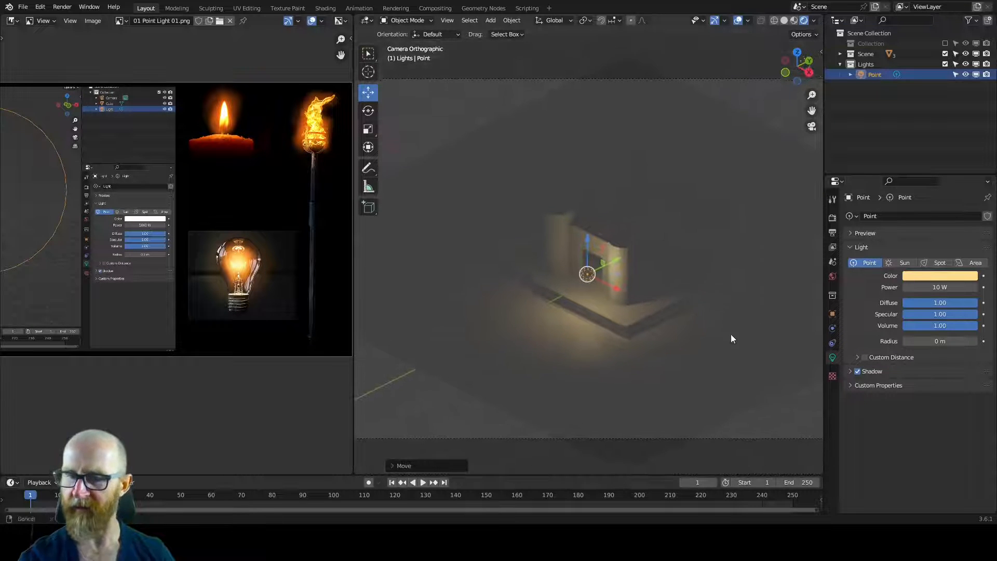
click(922, 274)
drag(930, 203, 914, 188)
click(942, 287)
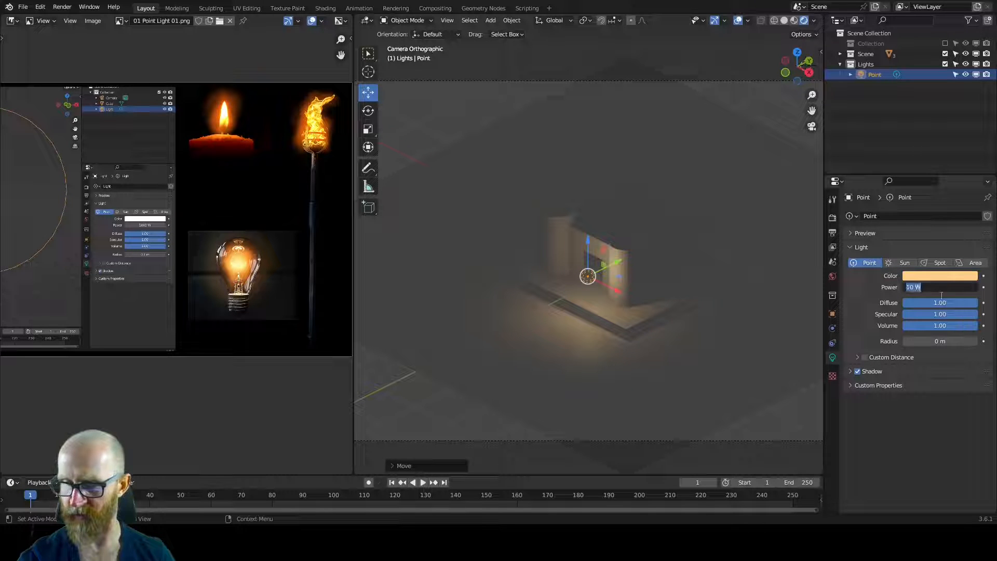
key(Return)
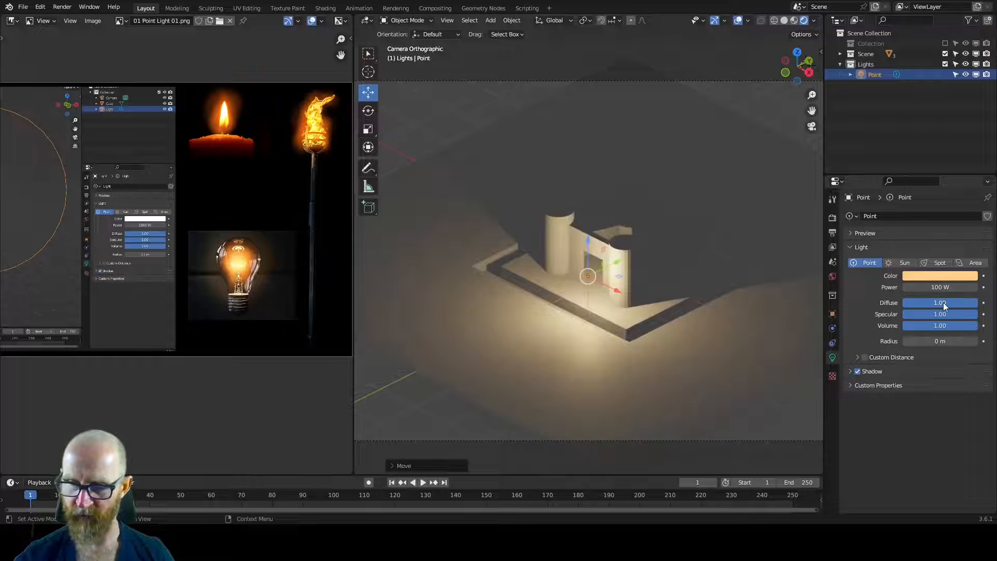
Fine-tune the point light's position by the castle gate and set its power to 30 W.
mouse_move(621, 279)
mouse_down()
mouse_move(631, 259)
mouse_move(616, 270)
mouse_up()
click(943, 290)
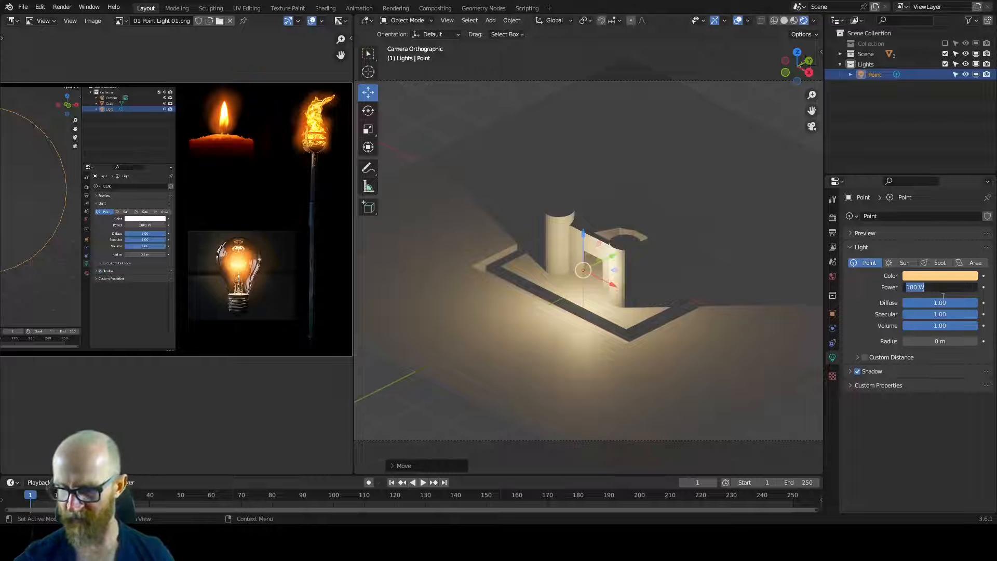
text(30)
key(Return)
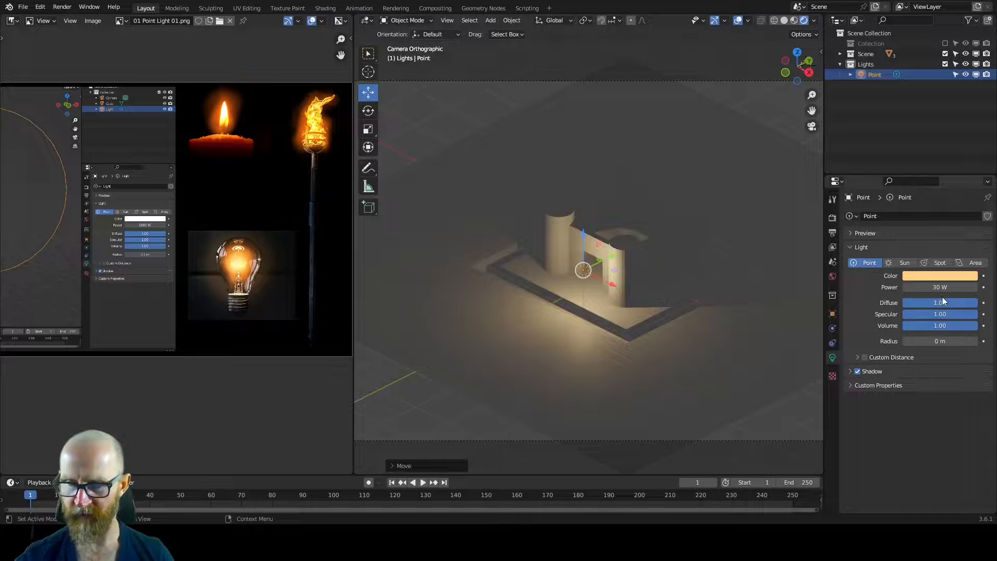
mouse_move(618, 272)
mouse_down()
mouse_move(656, 240)
mouse_move(598, 276)
mouse_move(696, 283)
mouse_move(778, 247)
mouse_move(764, 182)
mouse_move(691, 150)
mouse_move(577, 165)
mouse_move(545, 260)
mouse_move(696, 280)
mouse_move(592, 265)
mouse_move(618, 275)
mouse_up()
Try the Sun type on the point light and undo the change.
click(905, 263)
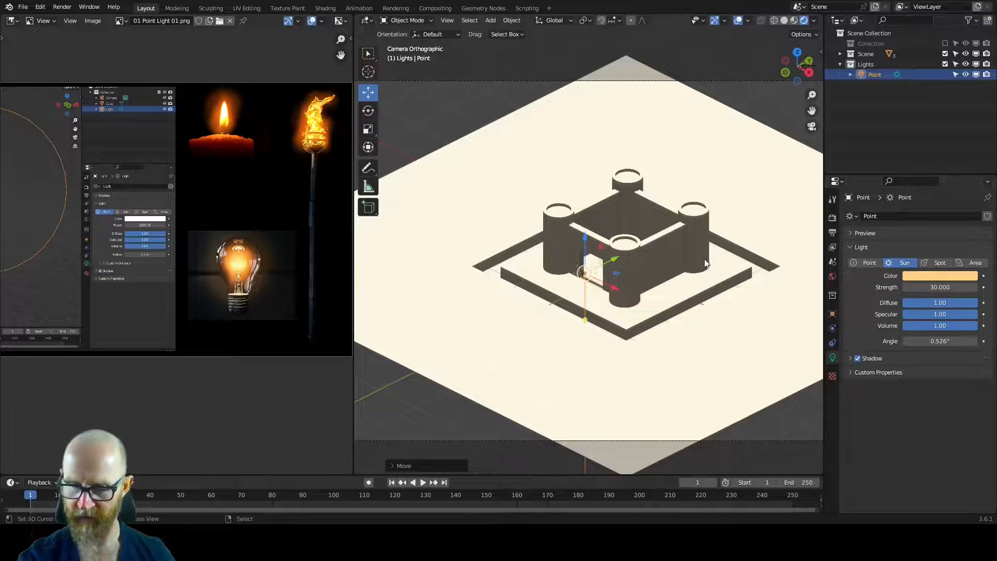
scroll(705, 263, down, 4)
key(ctrl+z)
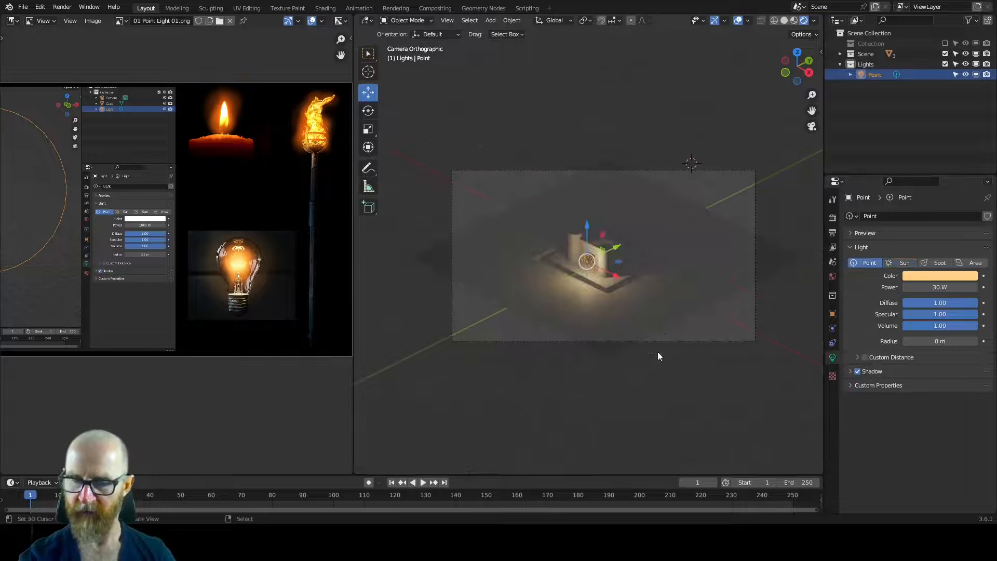
Add a separate sun light to the Lights collection and set its strength to 0.5.
scroll(685, 285, up, 4)
key(shift+a)
mouse_move(670, 279)
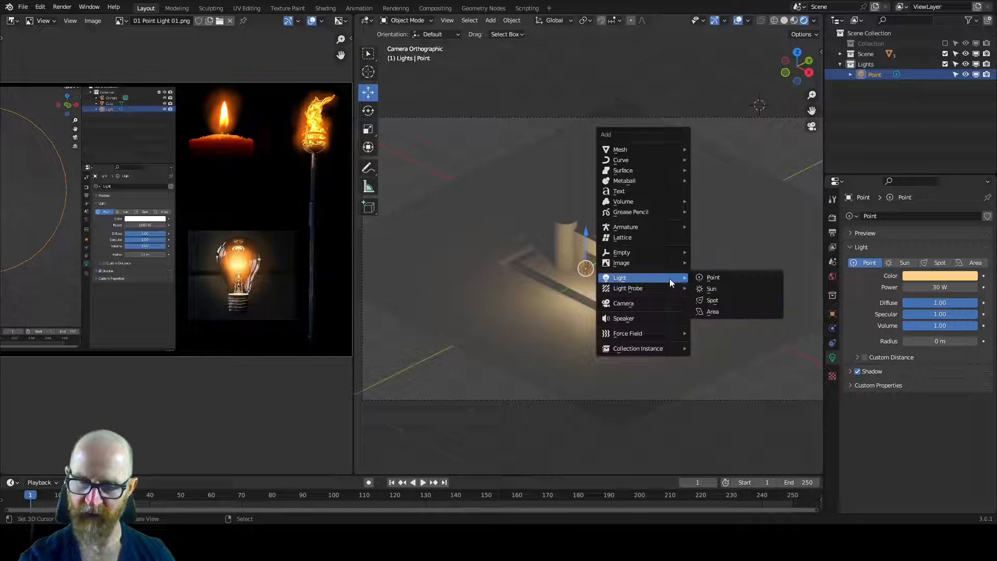
click(716, 292)
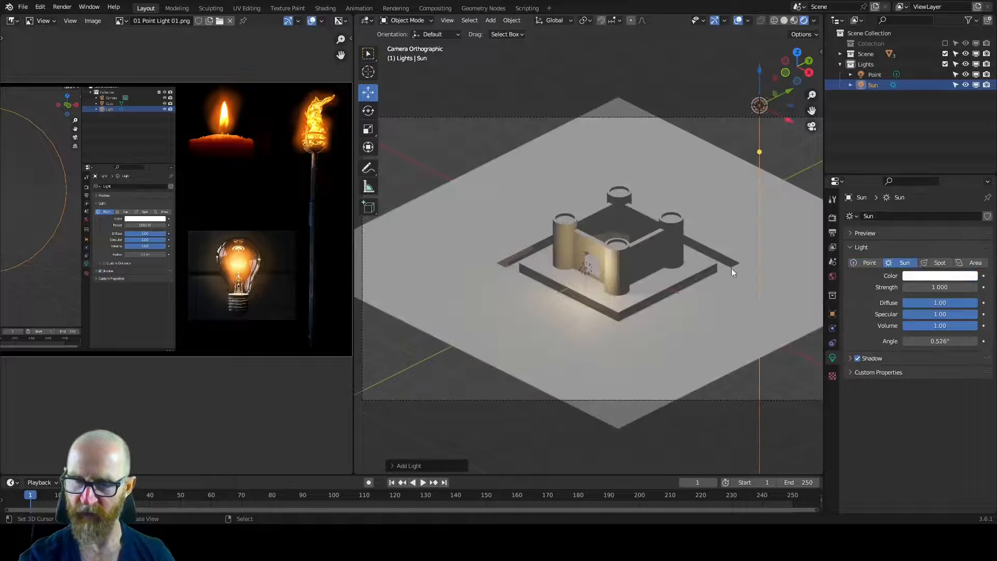
click(946, 290)
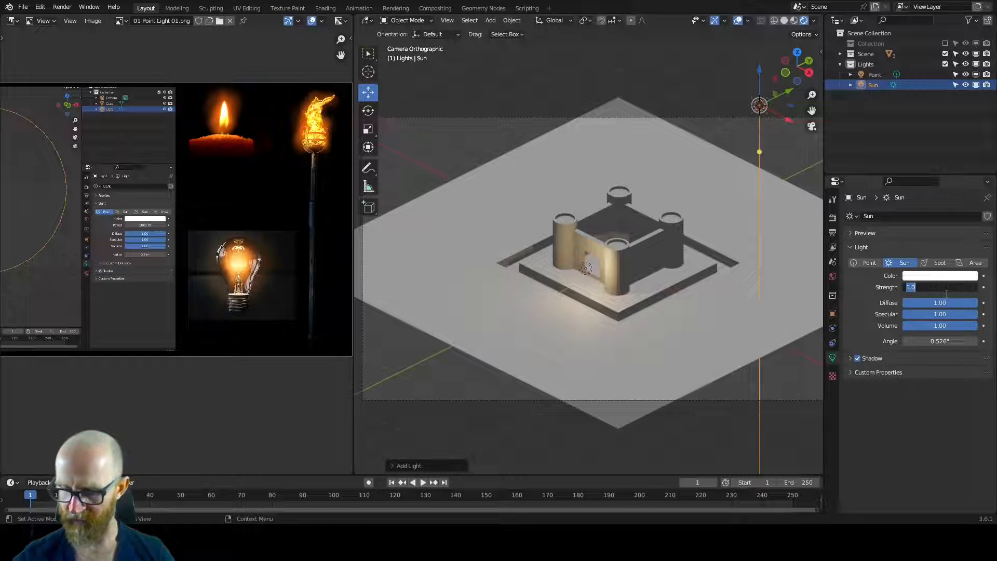
text(0.5)
key(Return)
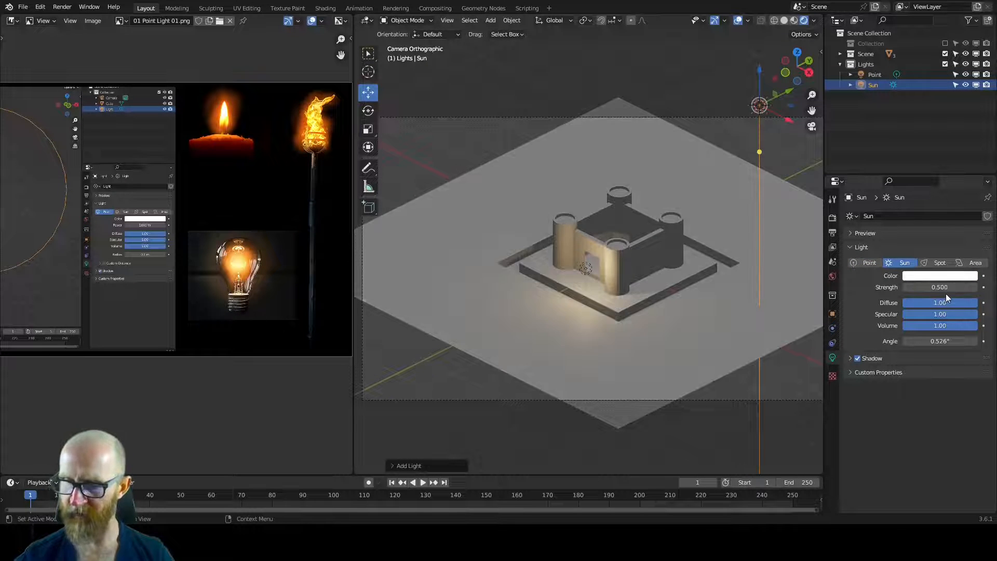
click(851, 359)
click(858, 364)
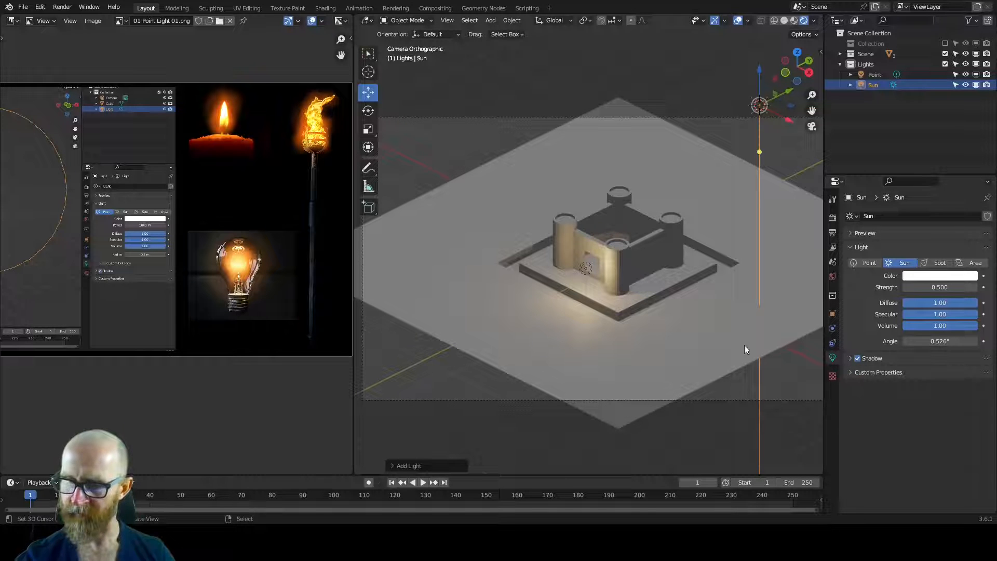
Rotate the sun light about -22 degrees in the right view, angle it towards the castle in the front view, and return to the camera view.
key(KP_3)
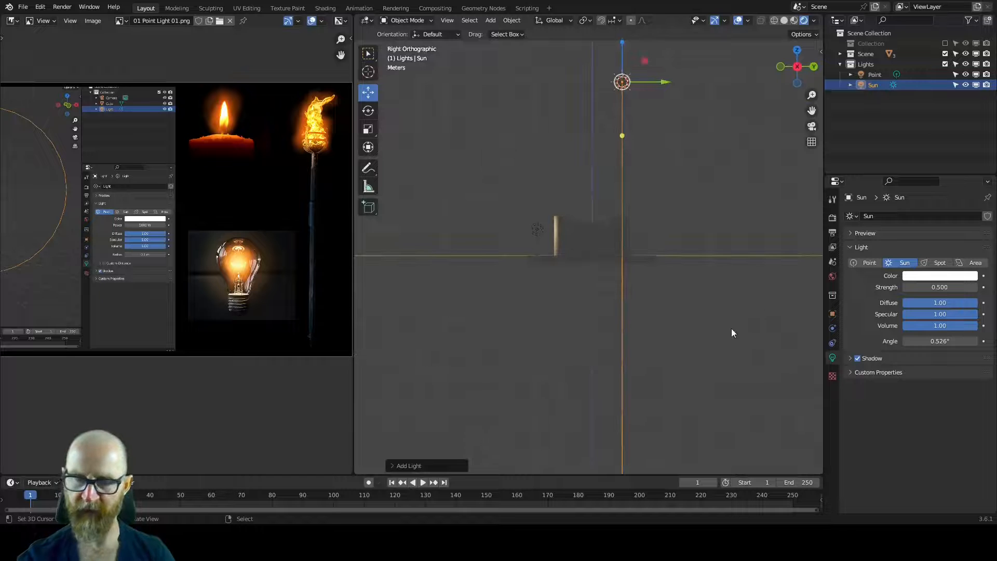
key(r)
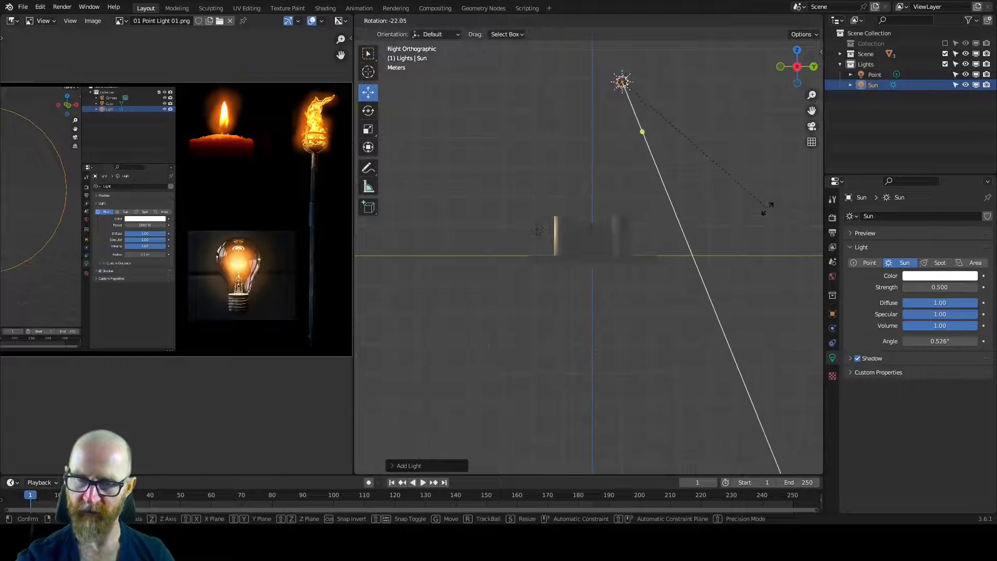
click(760, 200)
key(KP_1)
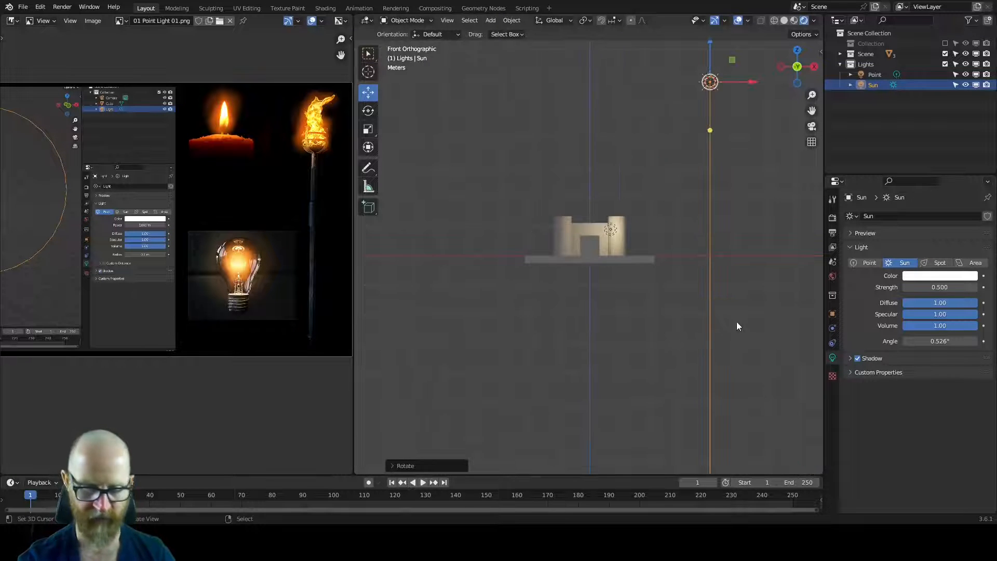
key(r)
click(582, 289)
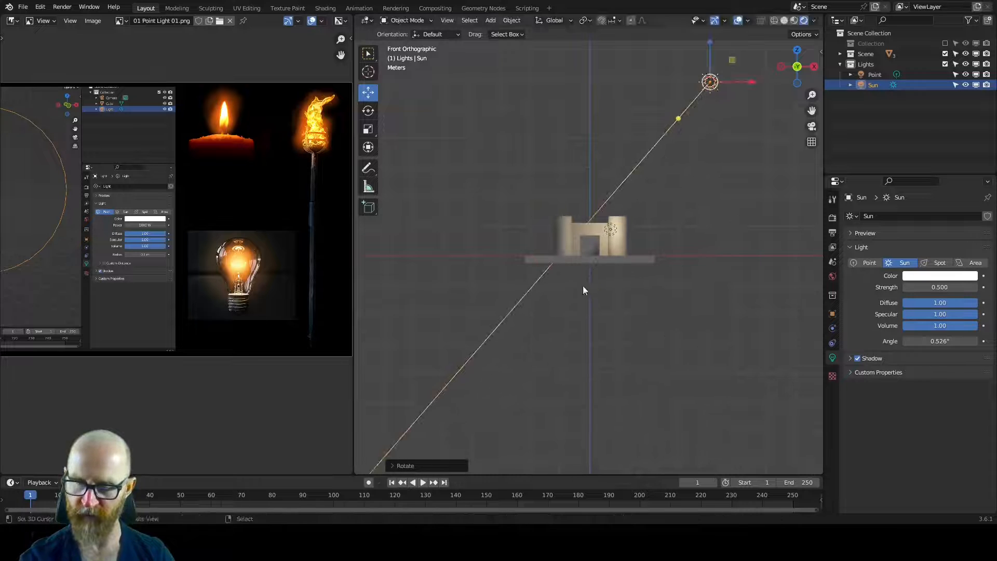
key(KP_0)
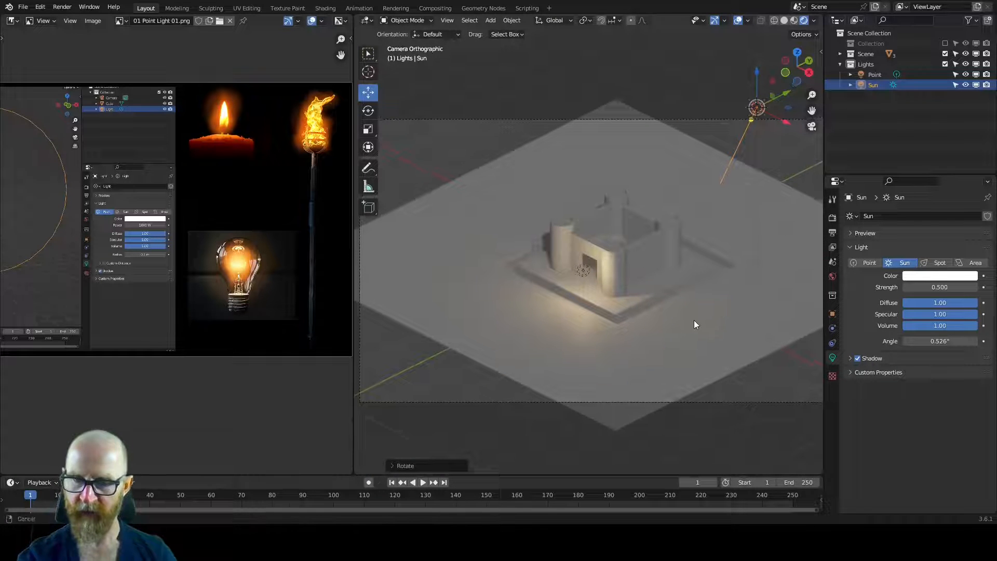
Rotate the sun light around the global Z axis until its light crosses the castle diagonally, casting shadows towards the front-left moat.
key(r)
key(z)
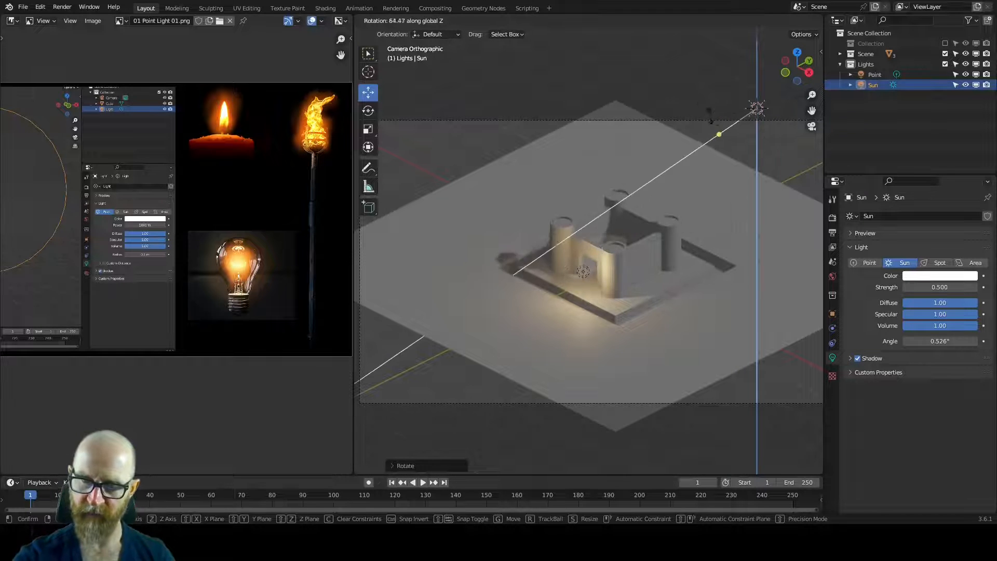
click(742, 148)
key(r)
key(z)
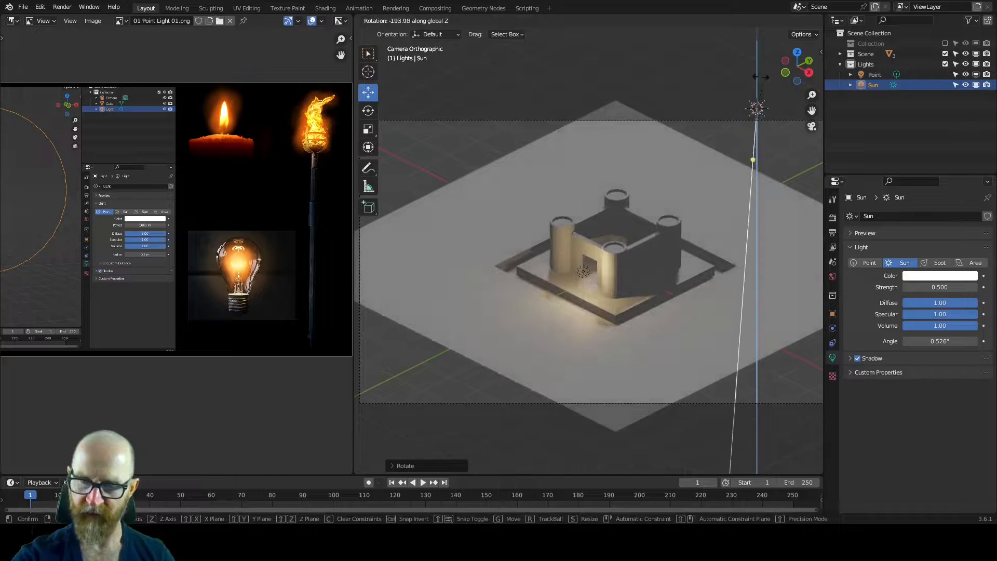
click(708, 221)
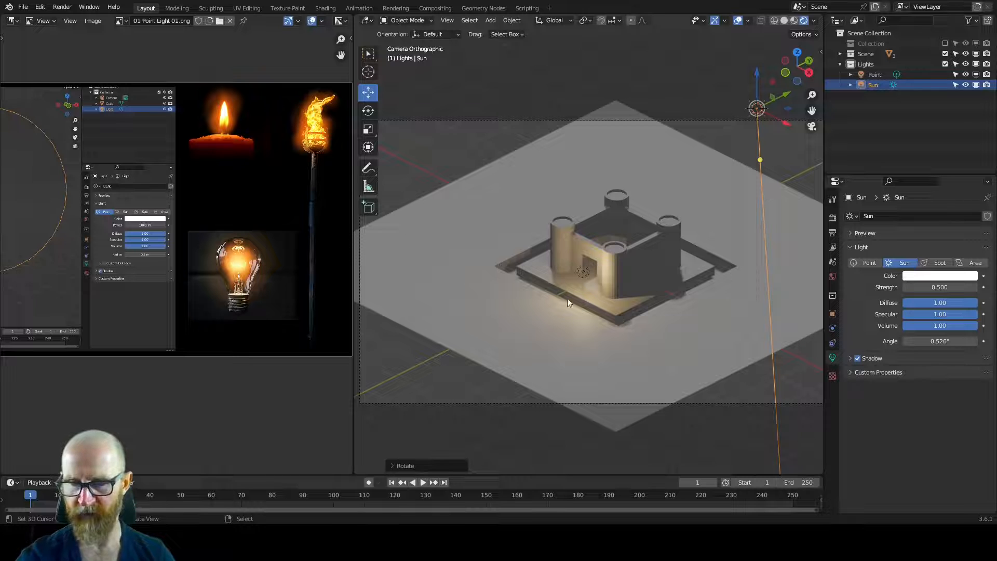
key(r)
key(z)
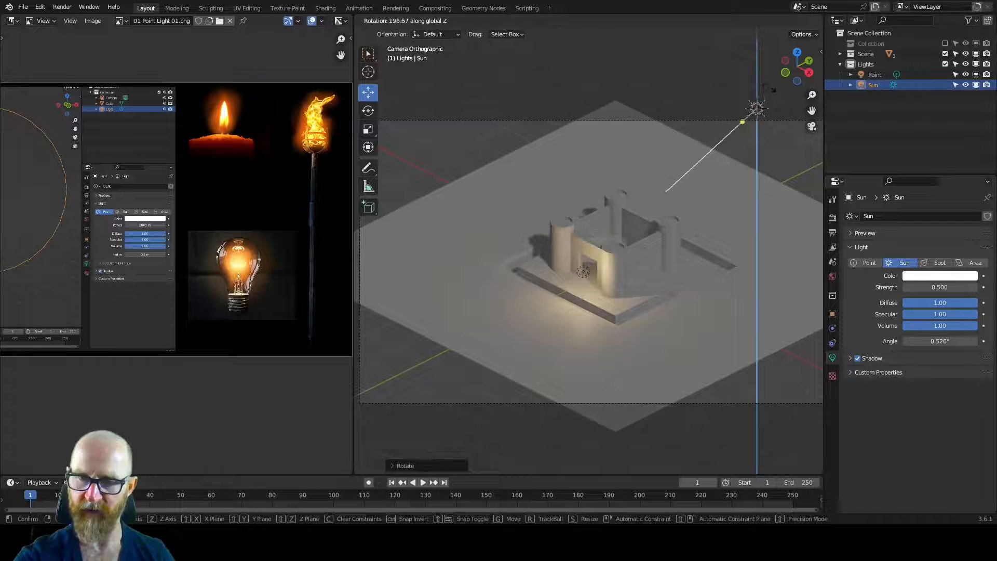
click(779, 108)
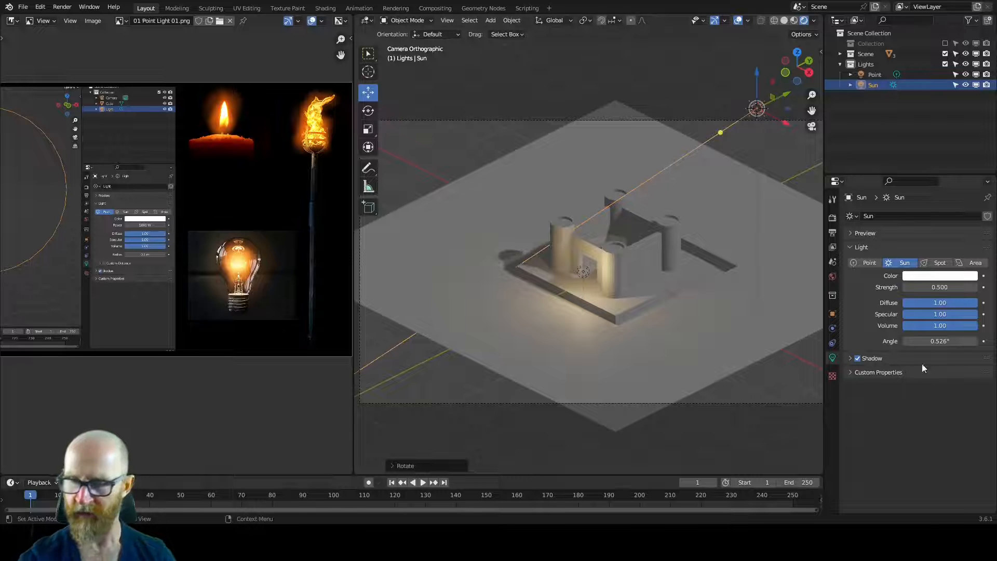
Give the sun light a pale warm yellow color and set its strength to 4.
click(940, 275)
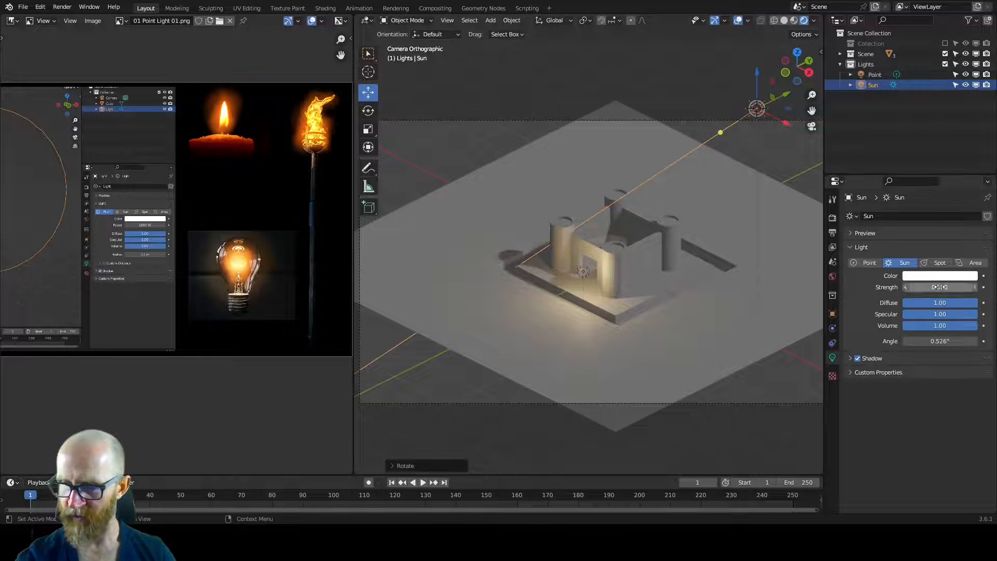
click(940, 275)
drag(920, 176, 921, 180)
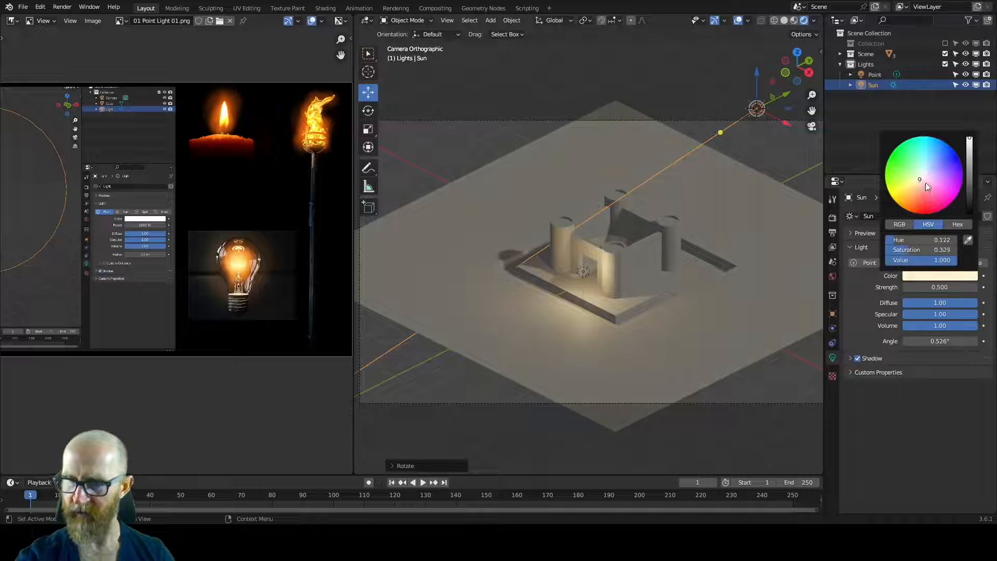
click(938, 289)
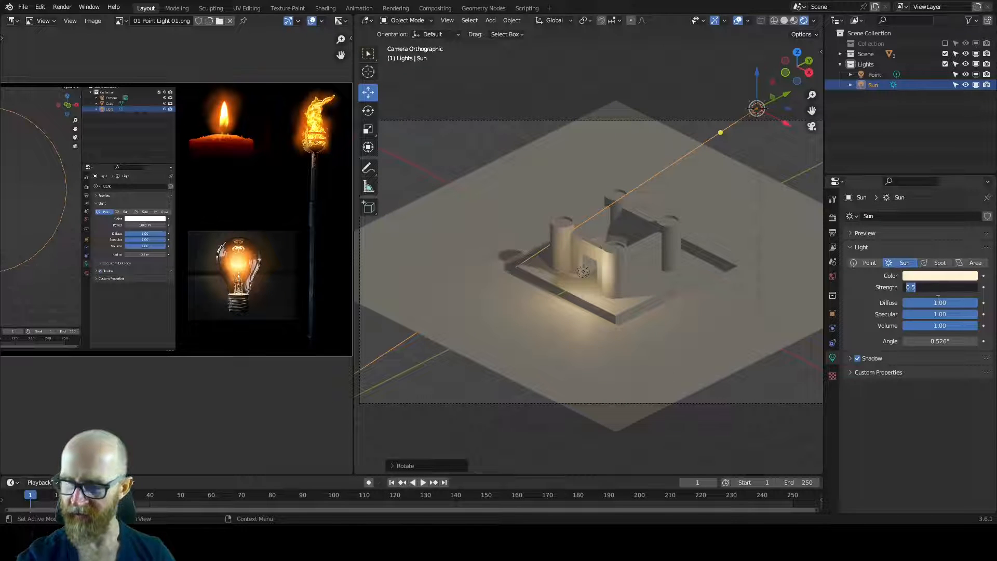
key(Return)
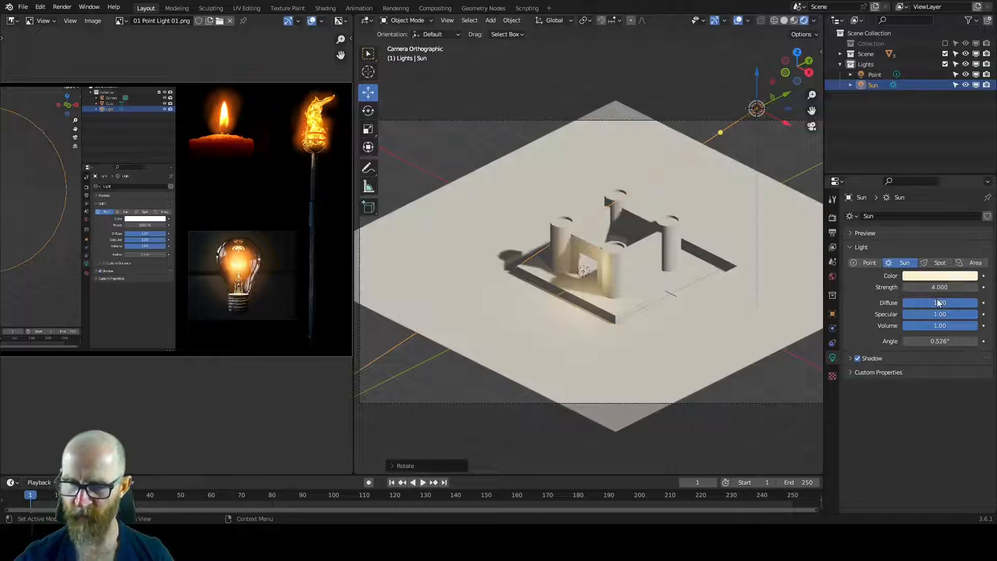
Duplicate the sun light to the opposite lower-left corner in the top view, rotate it back towards the castle, and return to the camera view.
shift+middle_drag(680, 254, 710, 306)
key(KP_7)
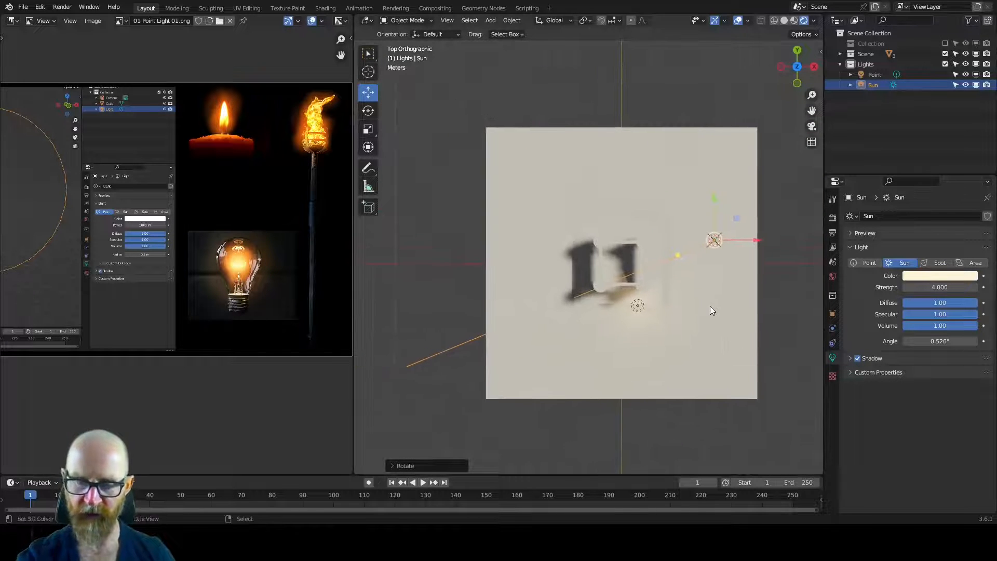
key(shift+d)
click(522, 391)
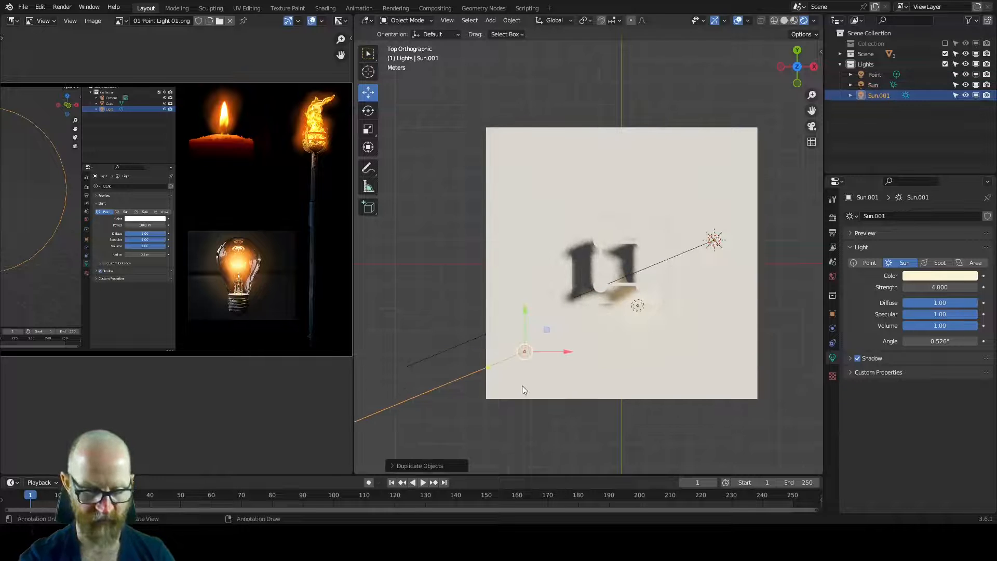
key(r)
click(525, 391)
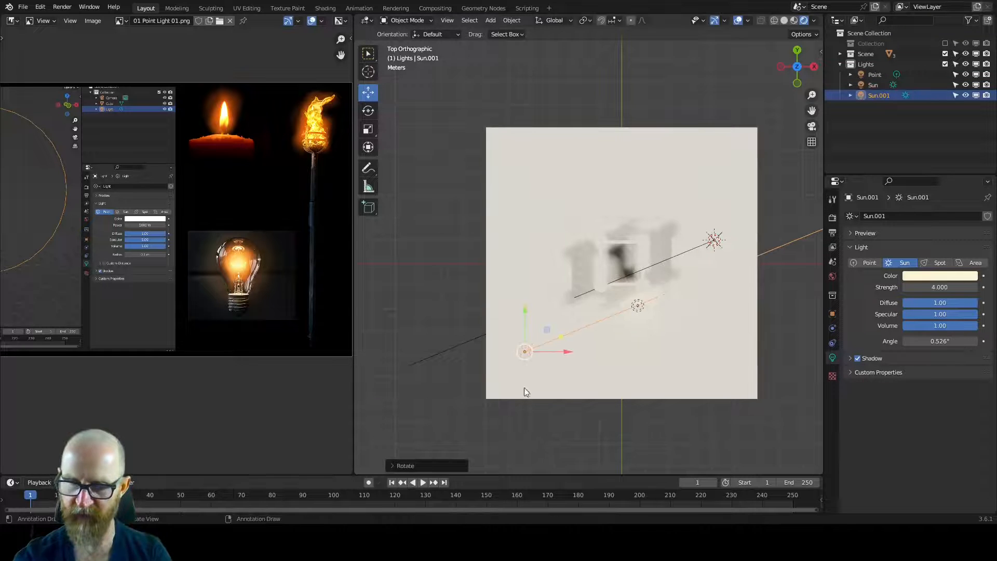
key(KP_0)
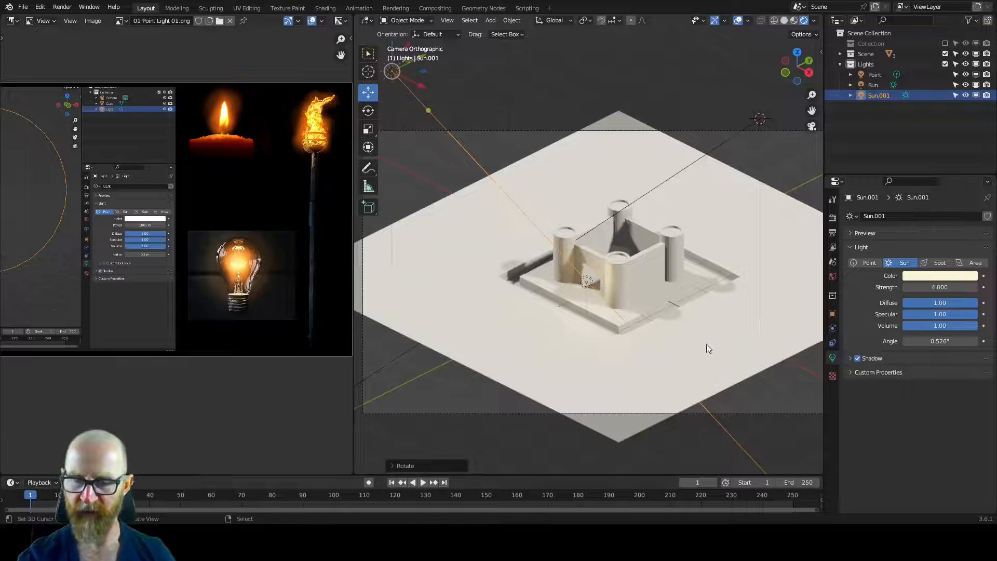
shift+middle_drag(667, 349, 688, 359)
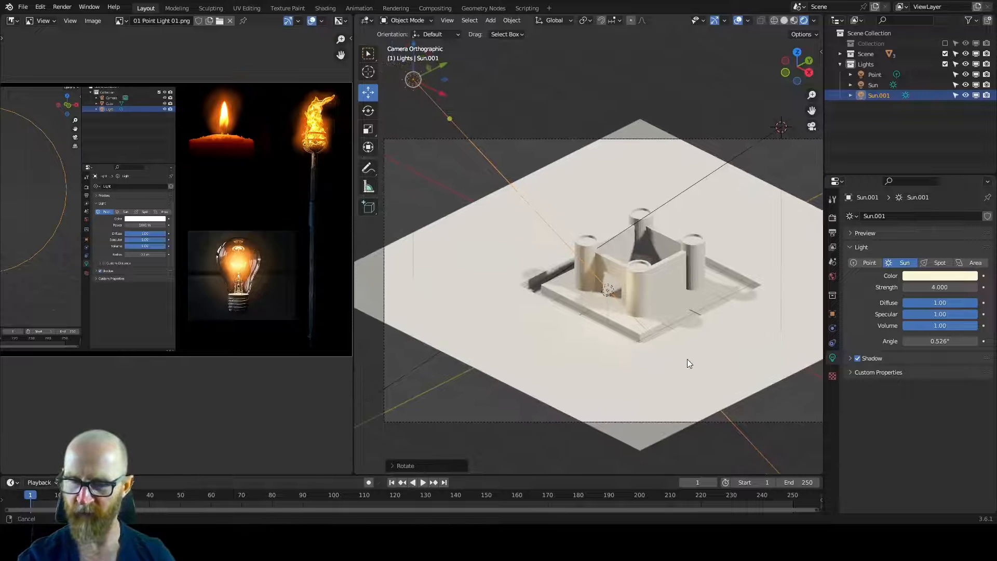
Set the duplicated sun light's color to light blue and its strength to 0.5.
click(944, 278)
click(930, 164)
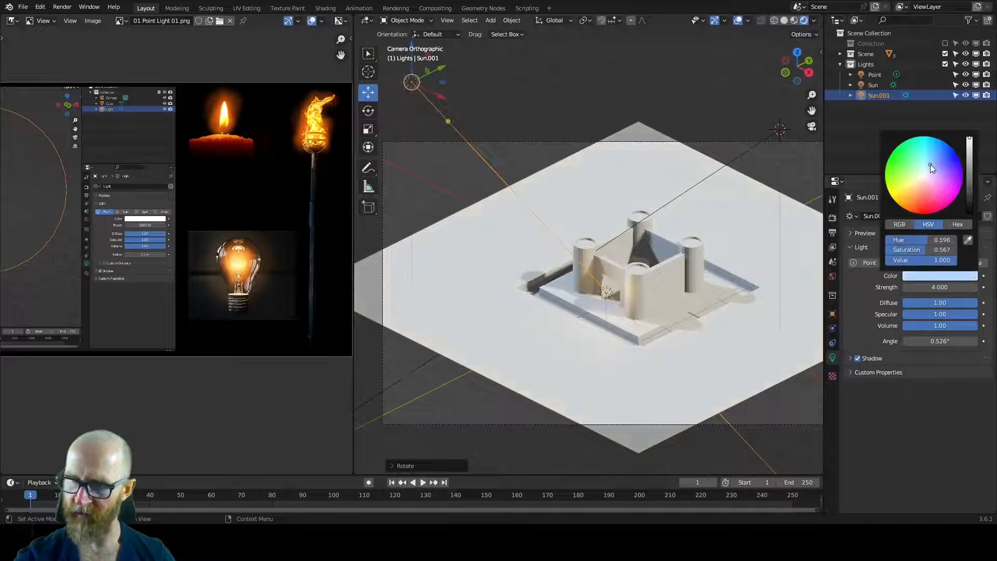
double_click(941, 290)
text(.5)
key(Return)
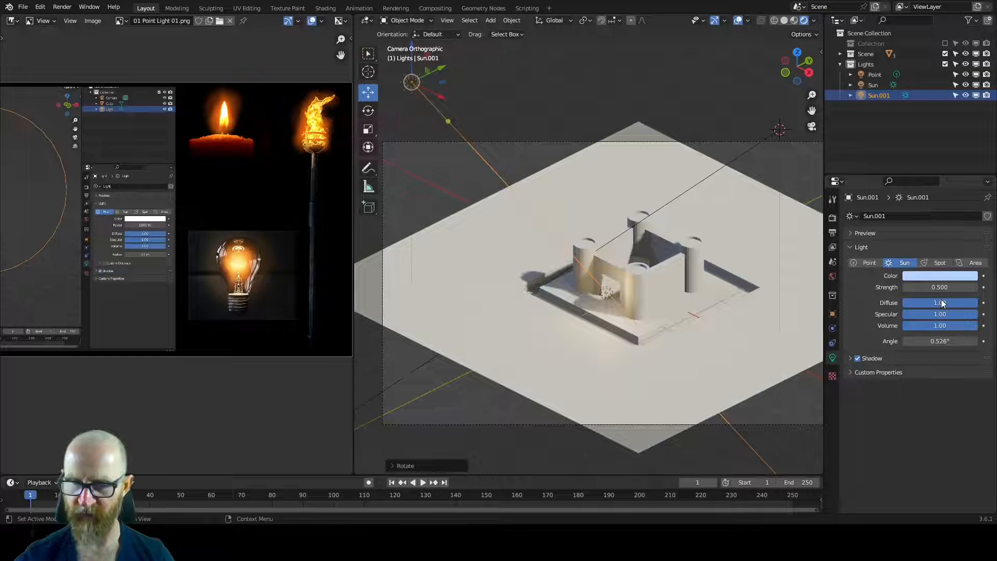
Hide and show the duplicated sun light repeatedly to compare its effect on the castle's shadows.
click(965, 95)
click(966, 95)
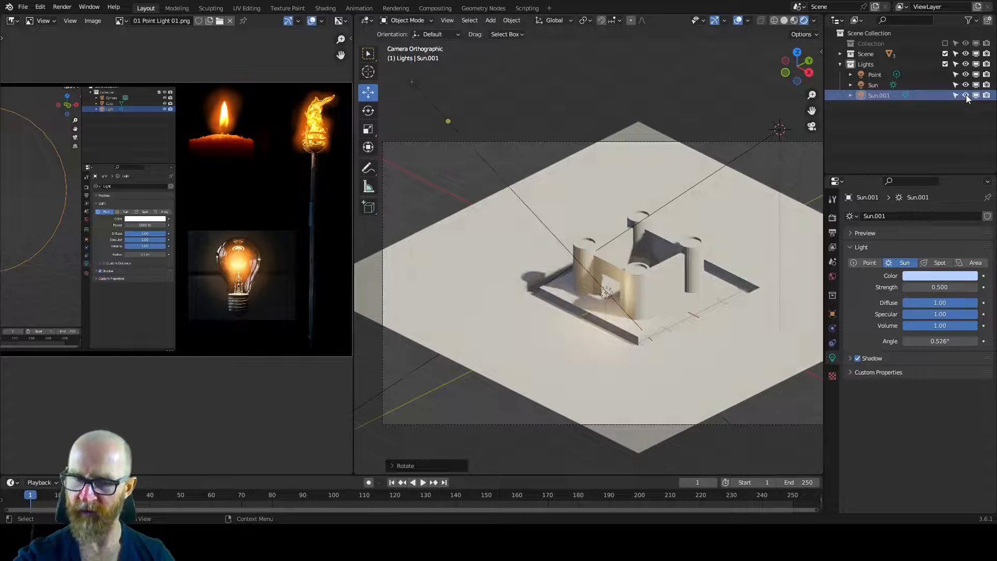
click(966, 95)
click(965, 96)
click(965, 95)
click(965, 95)
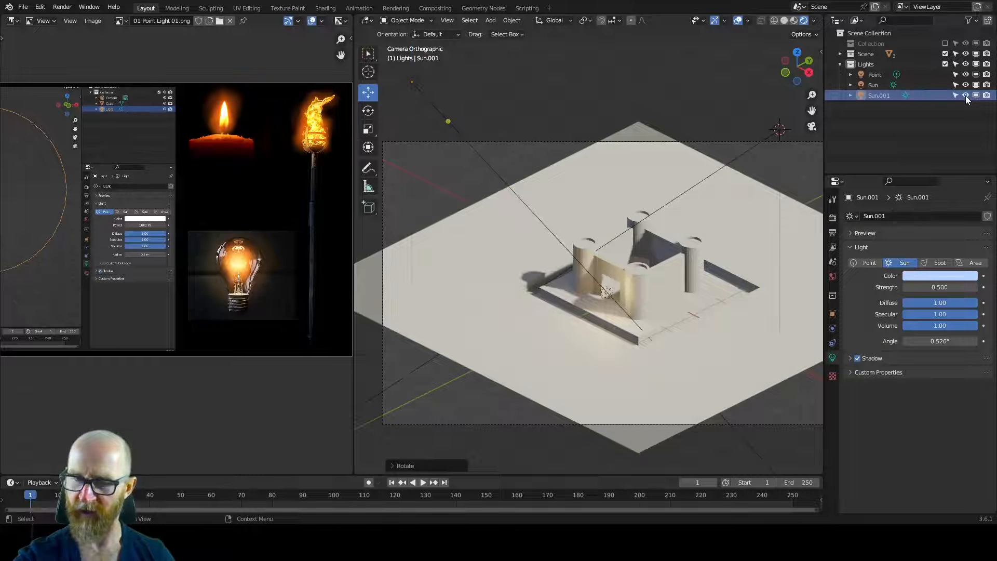
click(965, 95)
click(965, 95)
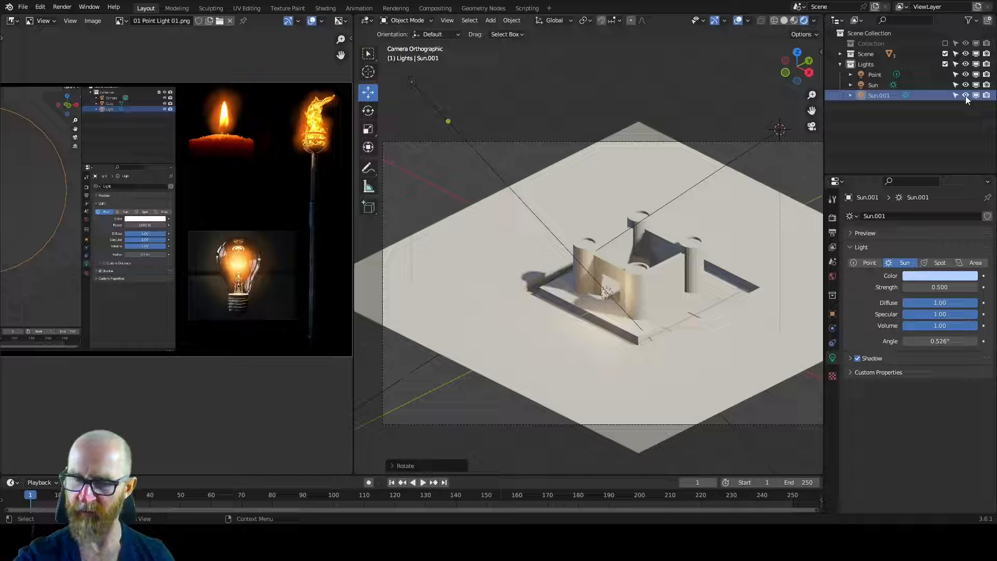
Turn off shadows for the duplicated sun light and change its color to pink-violet with hue 0.809 and saturation 0.689.
click(859, 360)
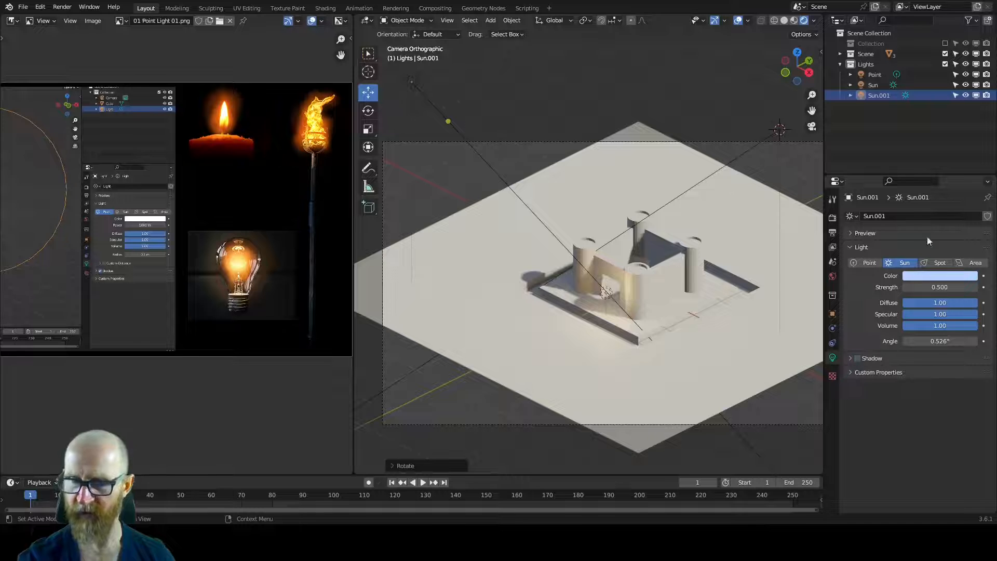
click(966, 96)
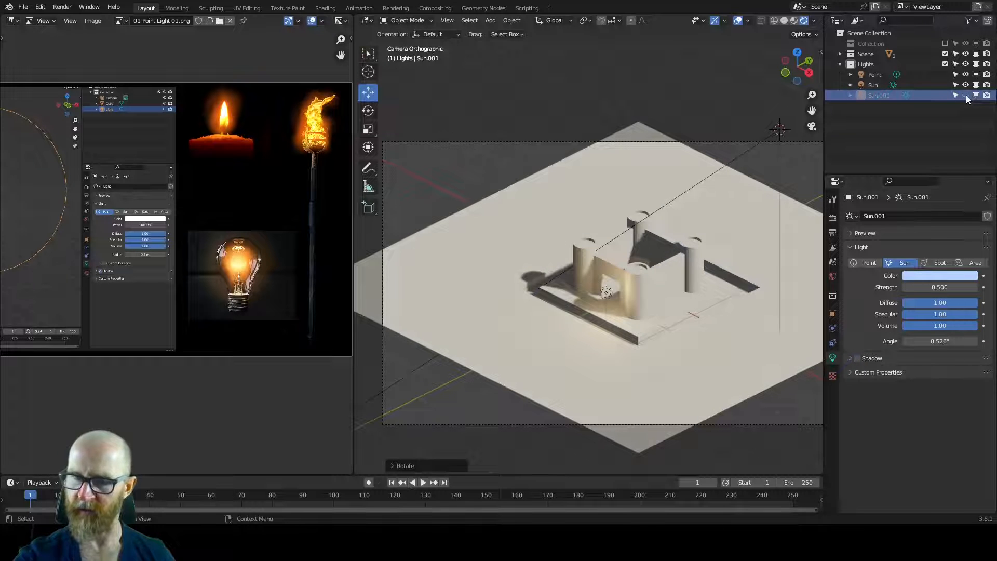
click(965, 95)
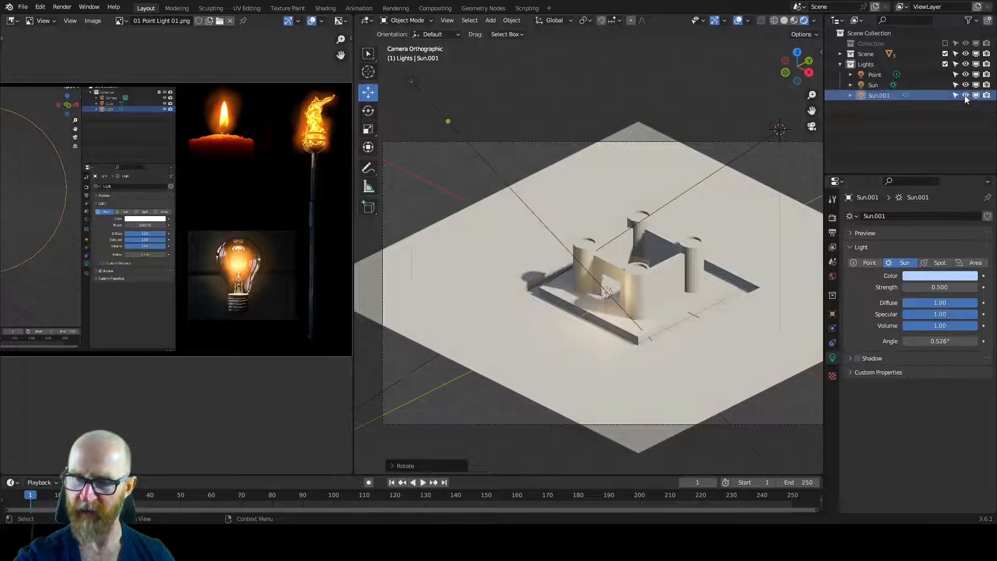
click(937, 276)
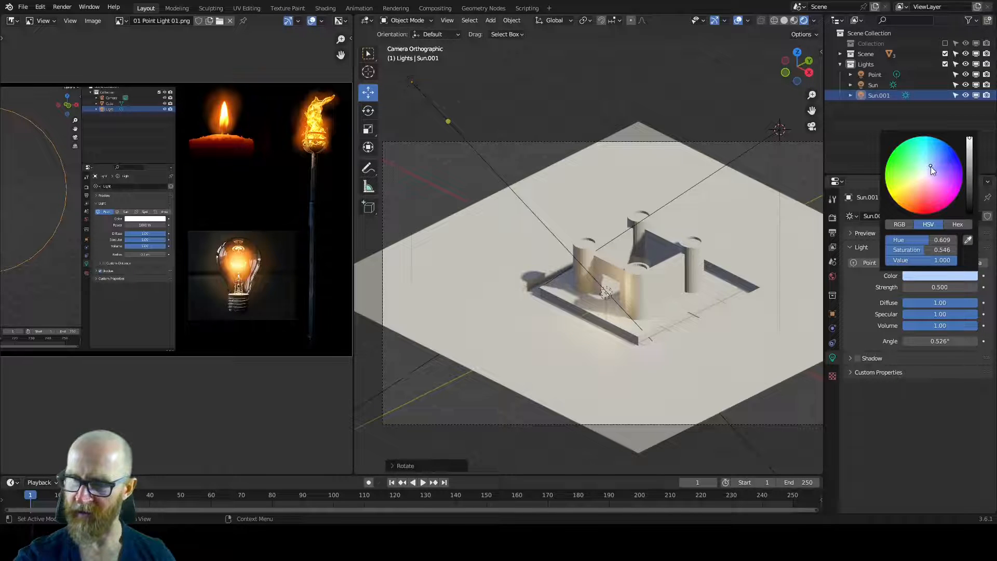
mouse_move(931, 166)
mouse_down()
mouse_move(927, 200)
mouse_move(905, 173)
mouse_move(937, 182)
mouse_up()
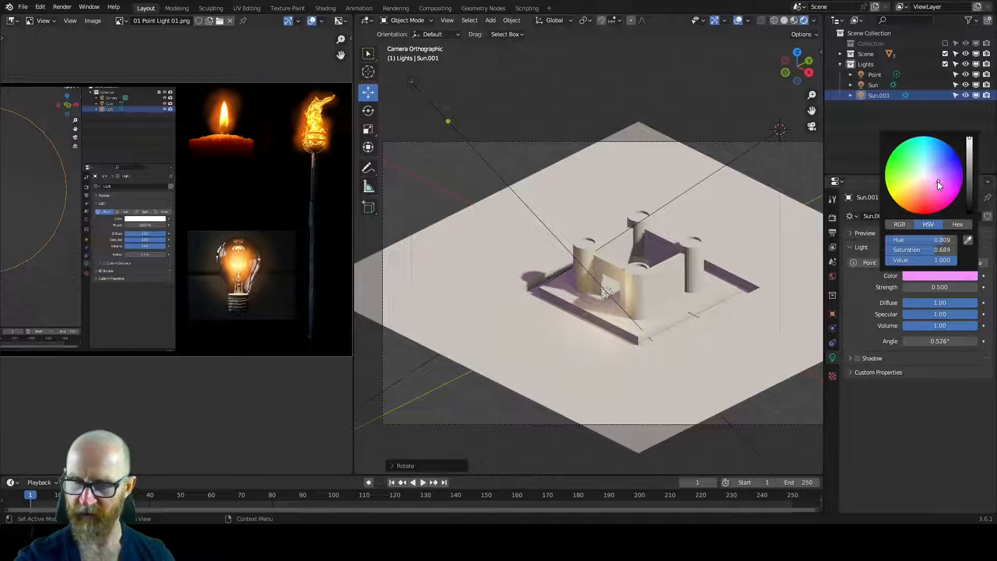
Select the original sun light and shift its color slightly to a pale warm orange.
click(766, 154)
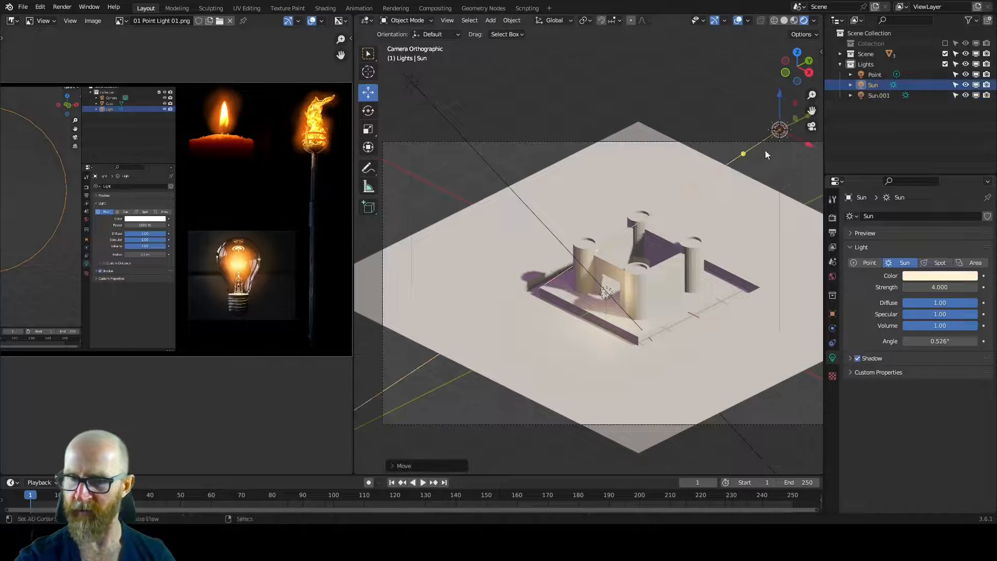
click(946, 278)
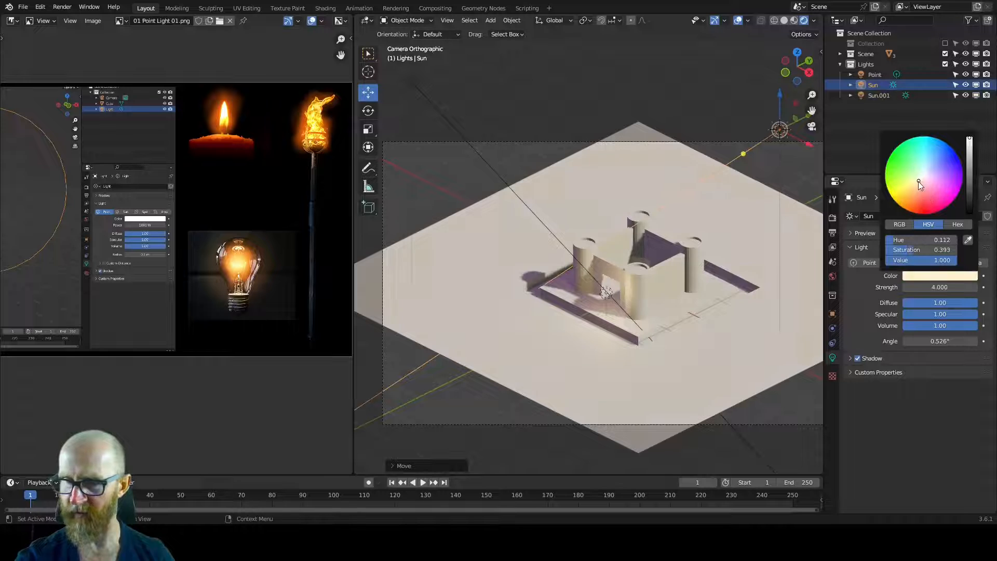
drag(918, 182, 920, 180)
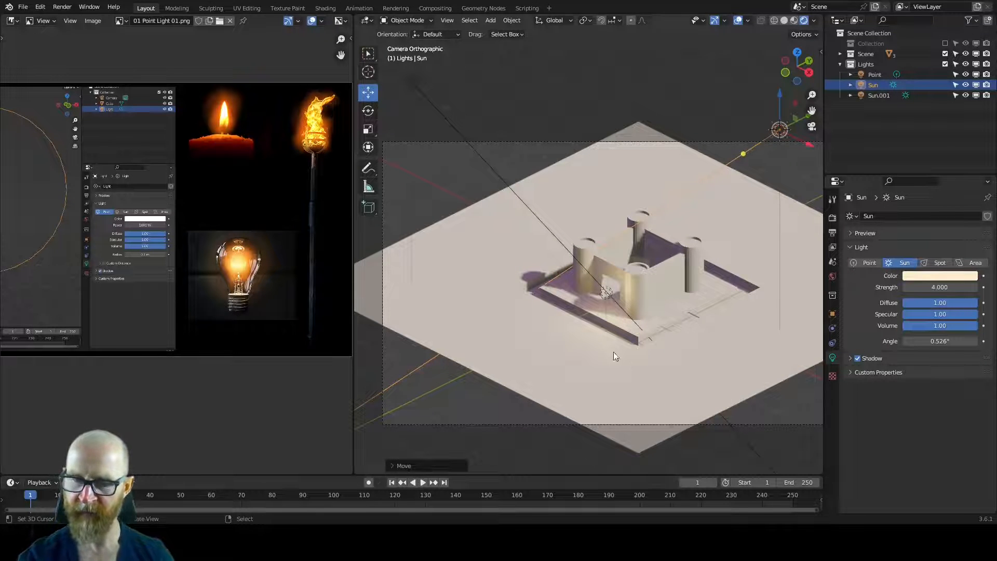
mouse_move(720, 337)
shift+middle_down()
mouse_move(721, 347)
mouse_move(729, 339)
shift+middle_up()
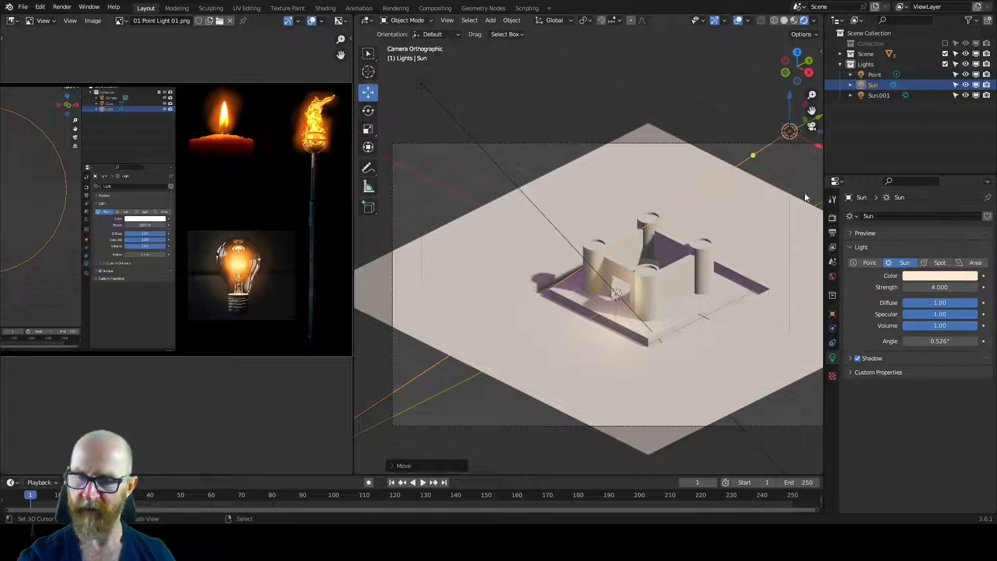
Create a new collection in the scene and name it "Sun light".
ctrl+click(875, 96)
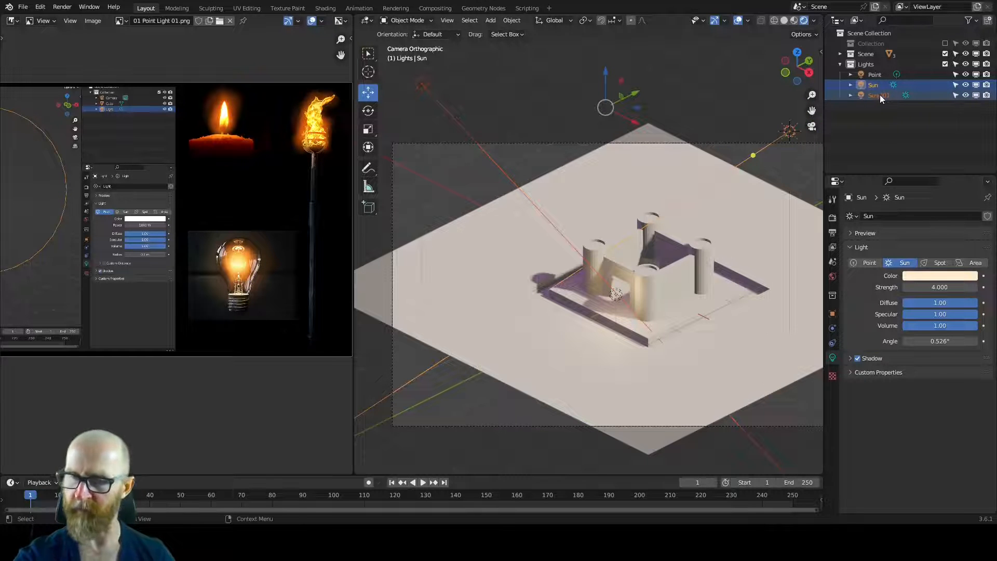
click(874, 111)
right_click(875, 112)
click(862, 111)
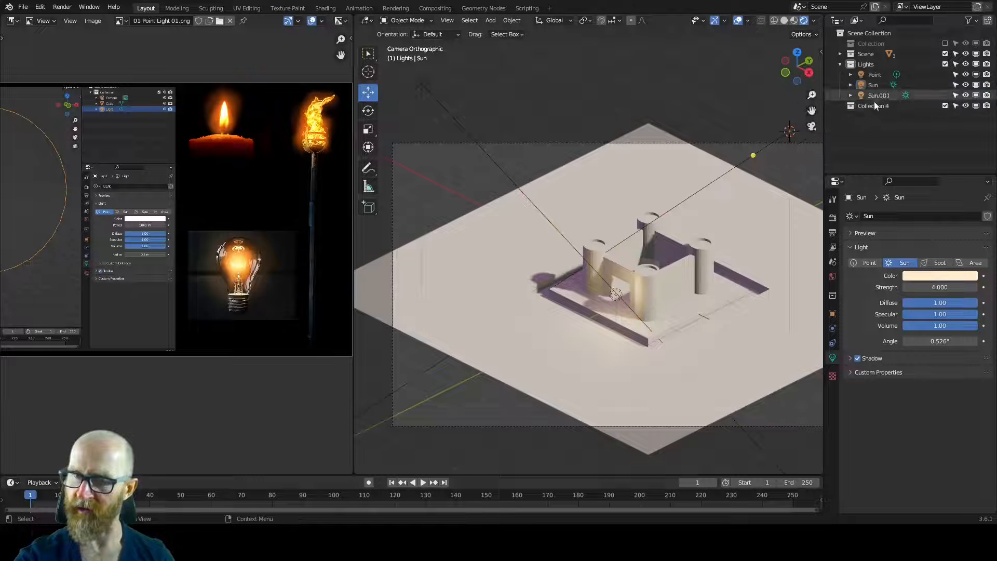
double_click(875, 106)
text(S)
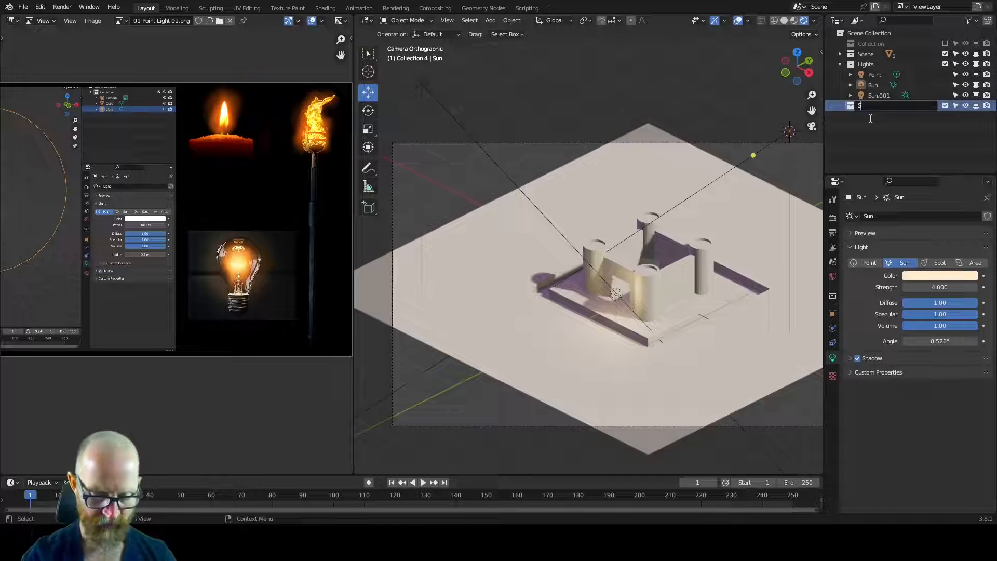
text(un light)
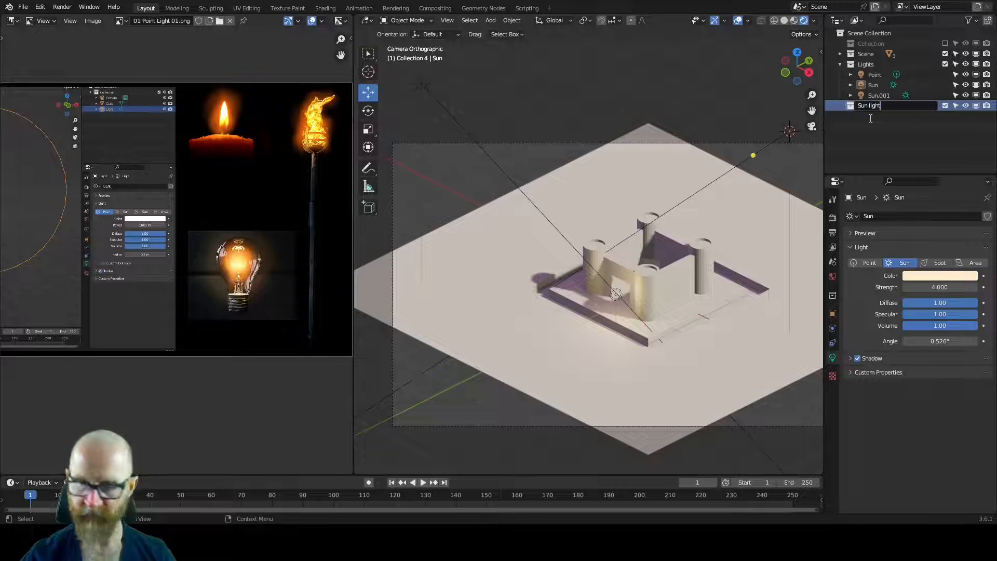
key(Return)
Move both sun lights into the Sun light collection nested under Lights, and exclude that collection from the view layer.
click(872, 86)
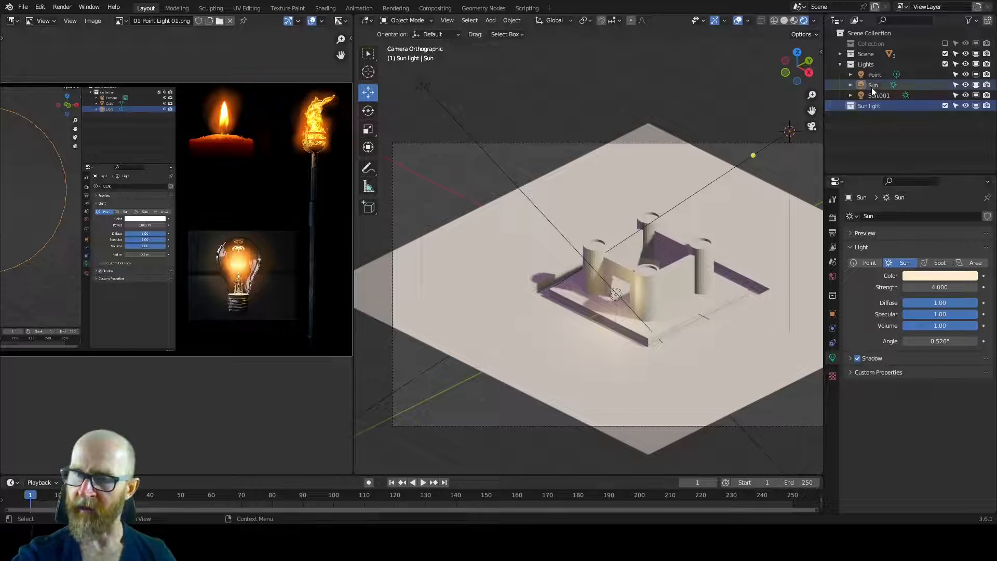
ctrl+click(874, 97)
mouse_move(874, 85)
mouse_down()
mouse_move(872, 107)
mouse_move(865, 71)
mouse_up()
click(841, 85)
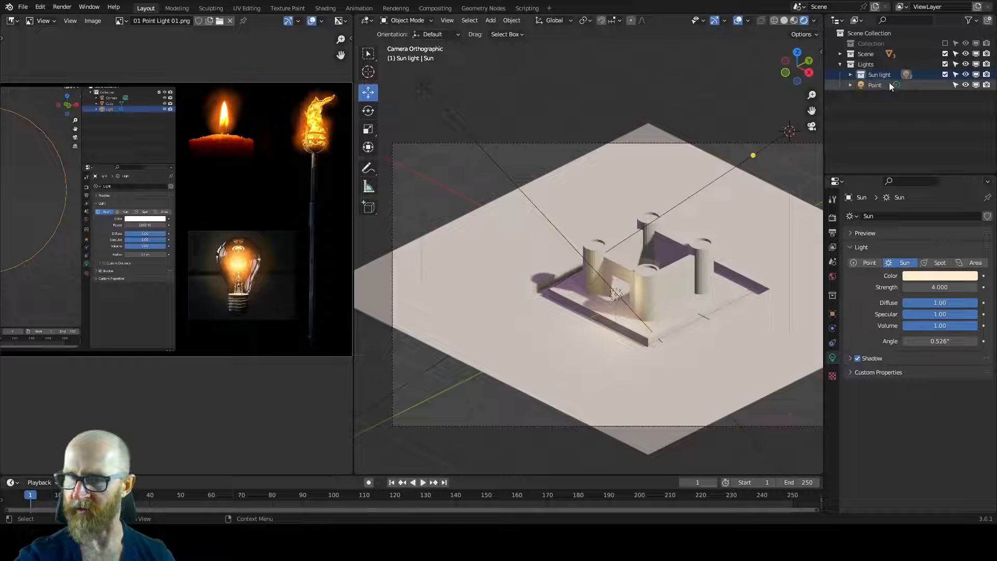
click(945, 74)
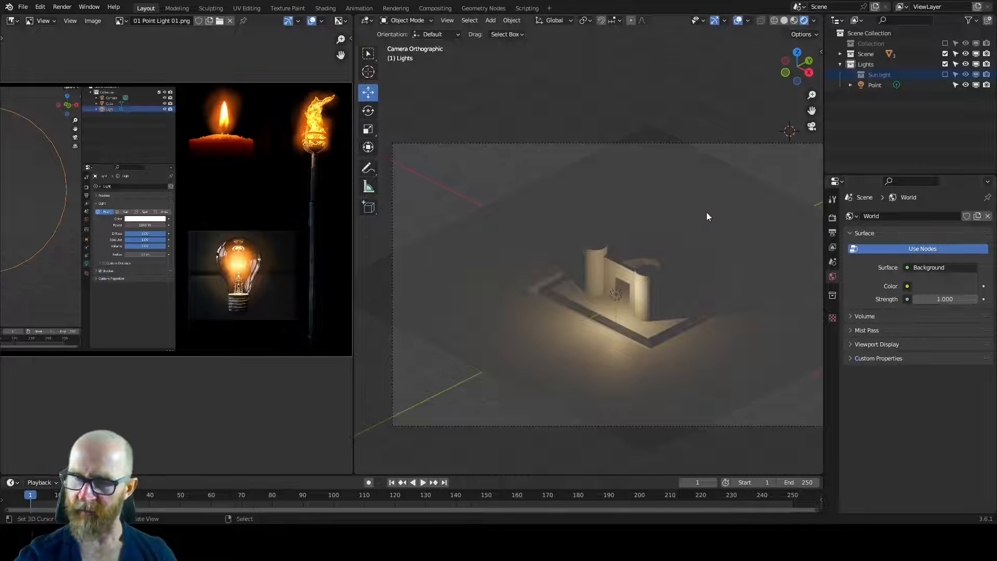
Add a spot light, clear its rotation, raise it, and move it above the ground in front of the castle wall.
key(shift+a)
mouse_move(711, 225)
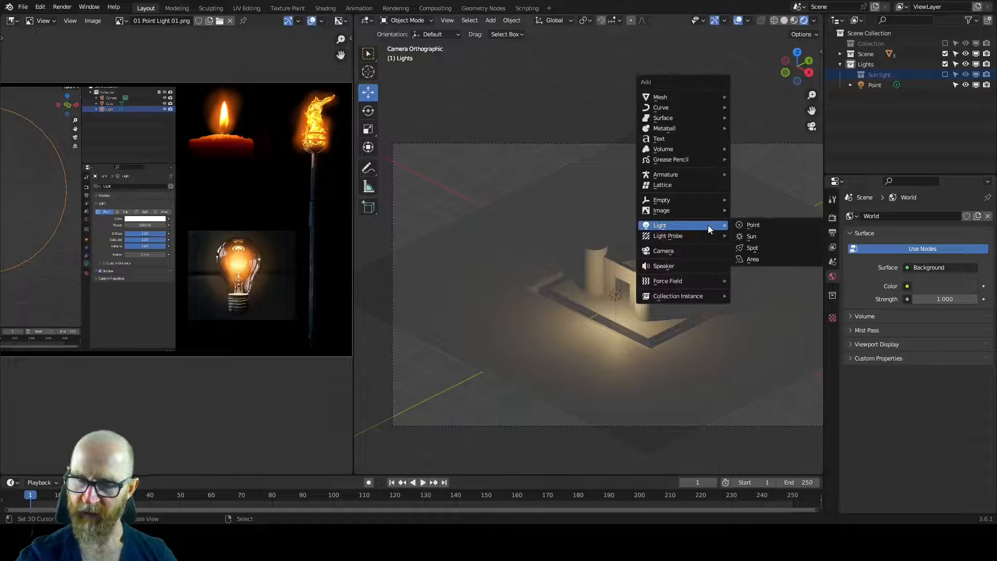
click(756, 248)
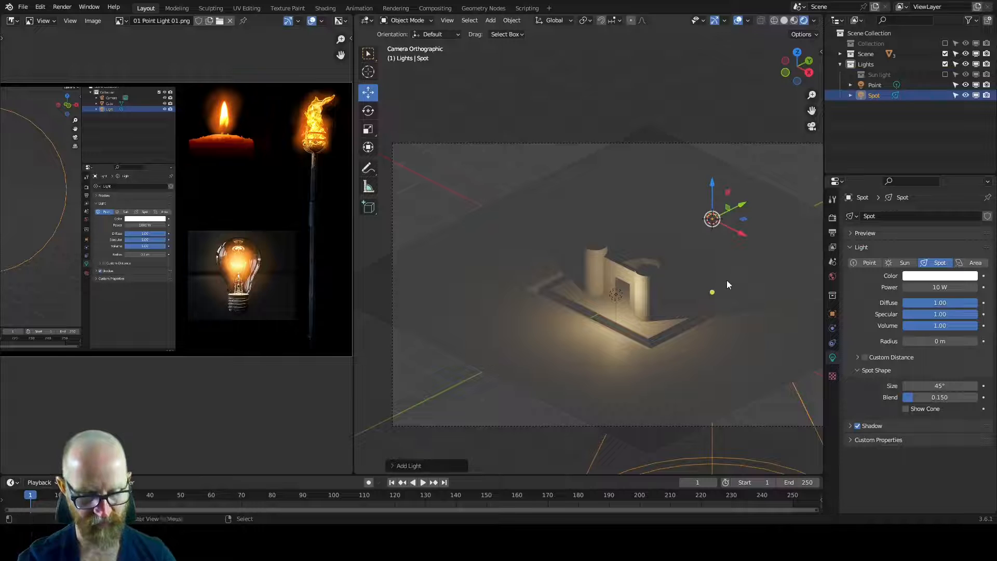
key(alt+r)
drag(715, 181, 714, 117)
drag(743, 155, 555, 282)
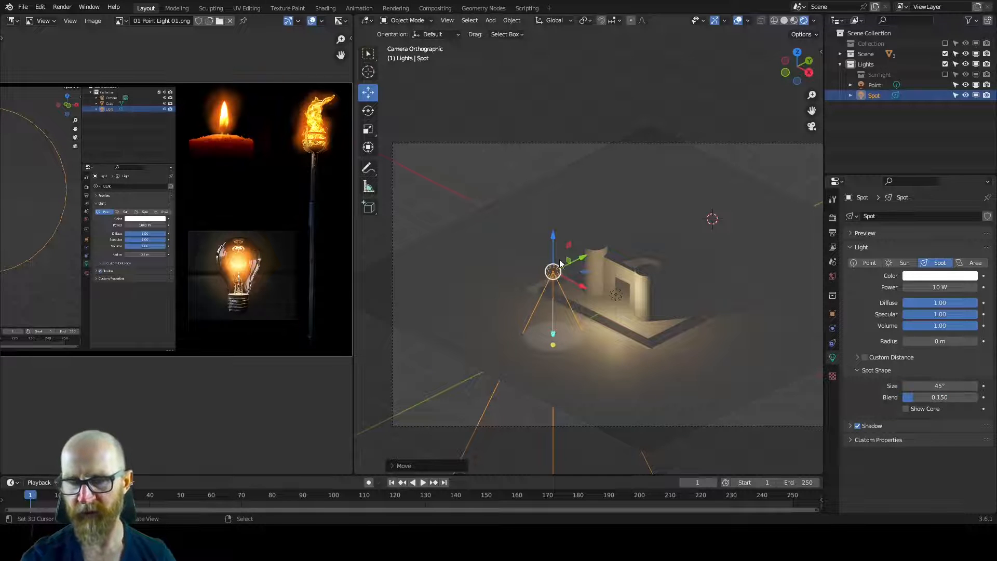
drag(584, 273, 580, 266)
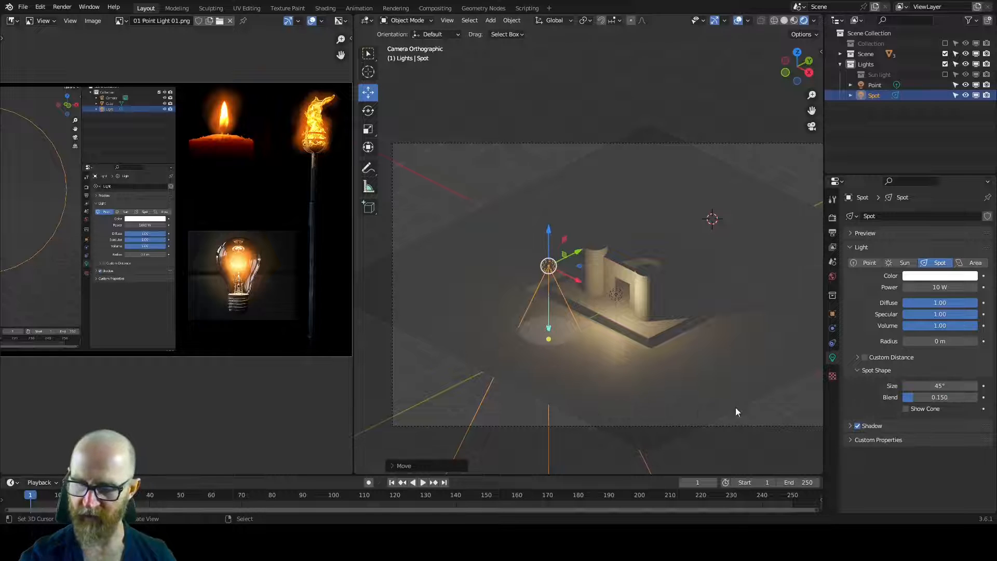
Set the spot light's blend to 0.75 for a softer edge on the light circle.
click(916, 397)
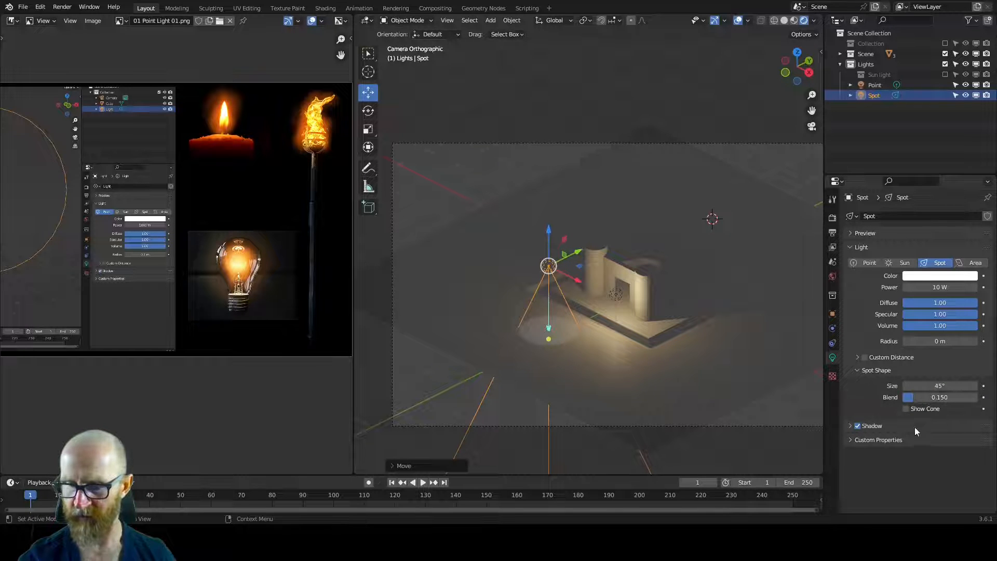
key(BackSpace)
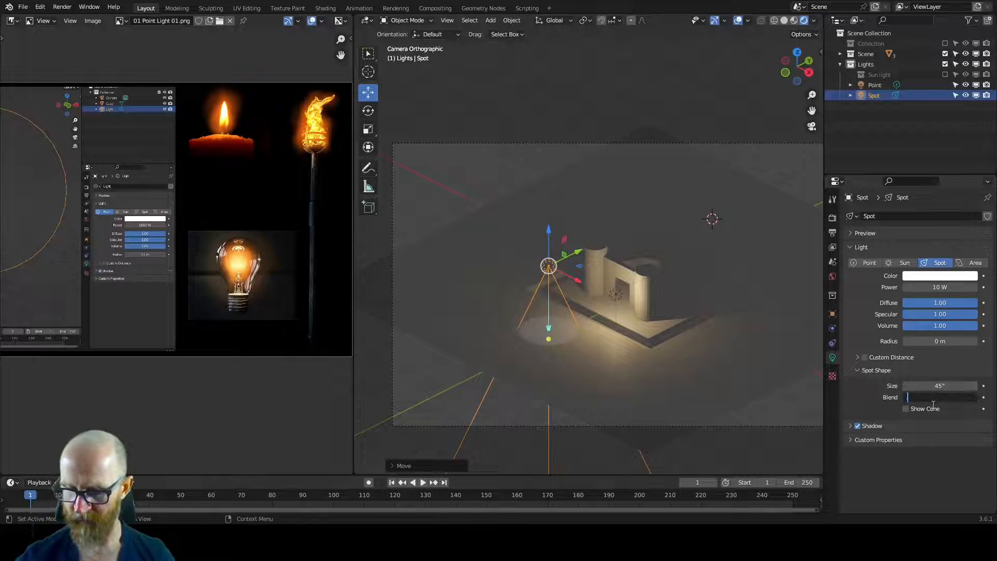
text(.75)
key(Return)
scroll(578, 388, up, 3)
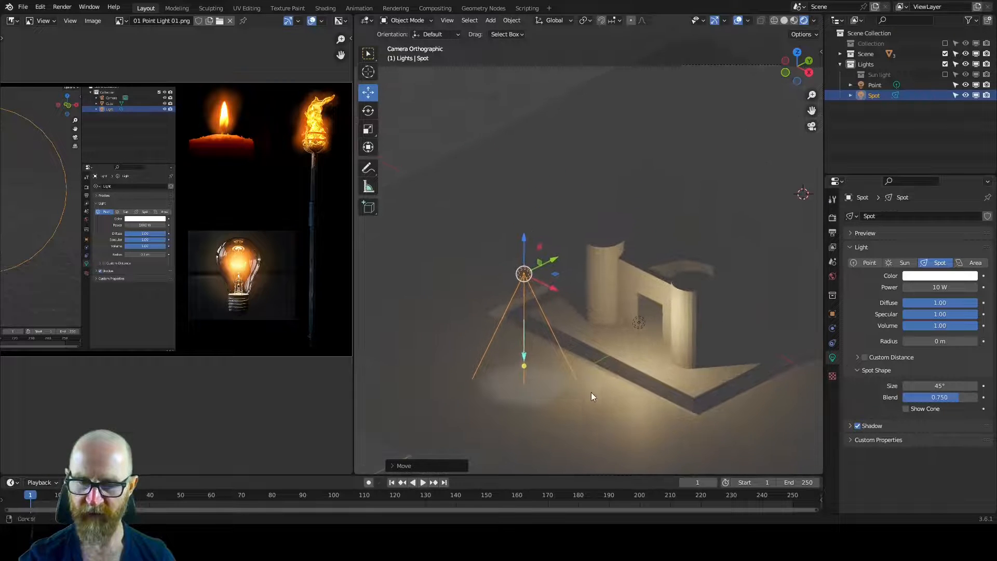
shift+middle_drag(591, 393, 590, 312)
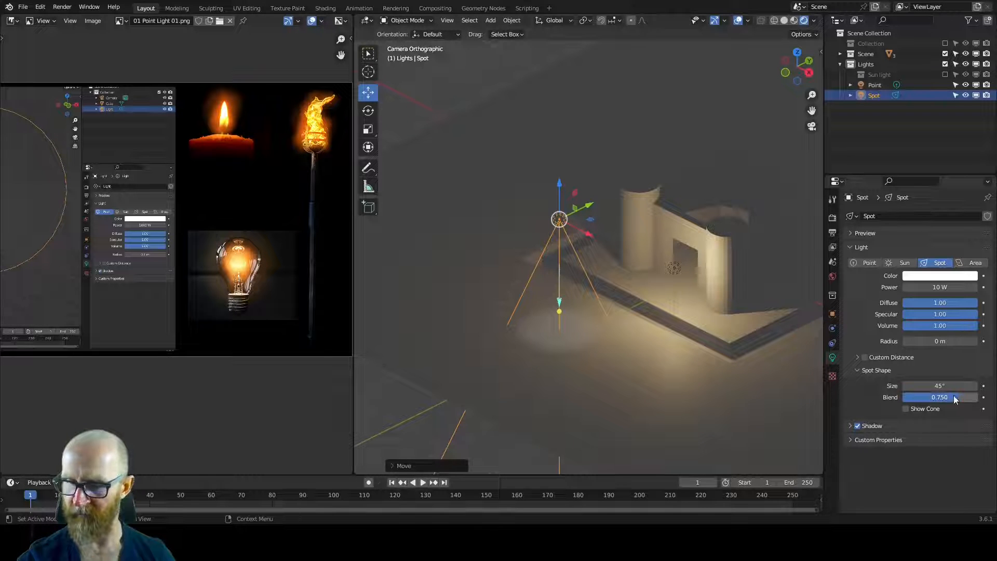
Try wider beam sizes for the spot light, first 60° and finally 120°.
click(939, 386)
text(90)
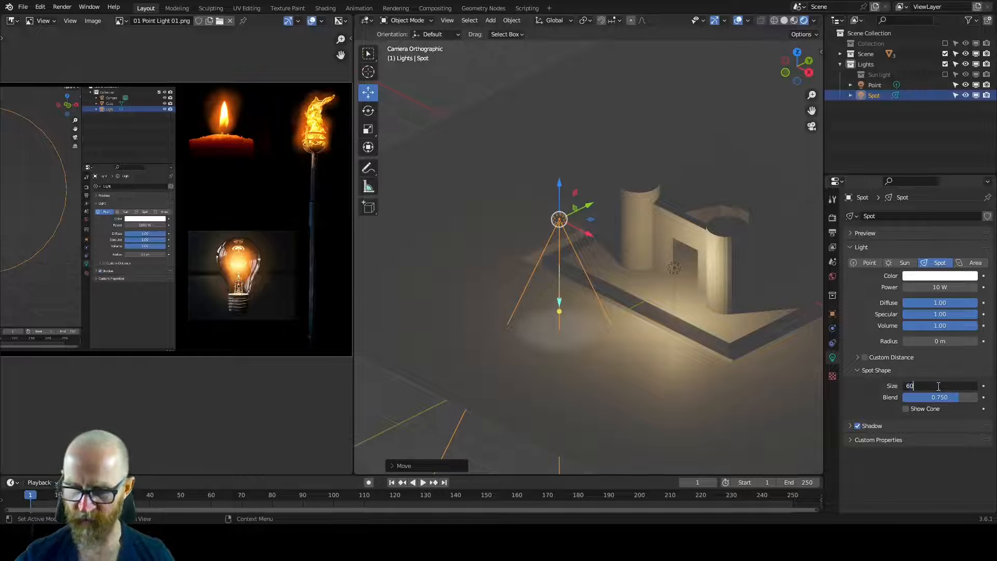
key(Return)
click(943, 386)
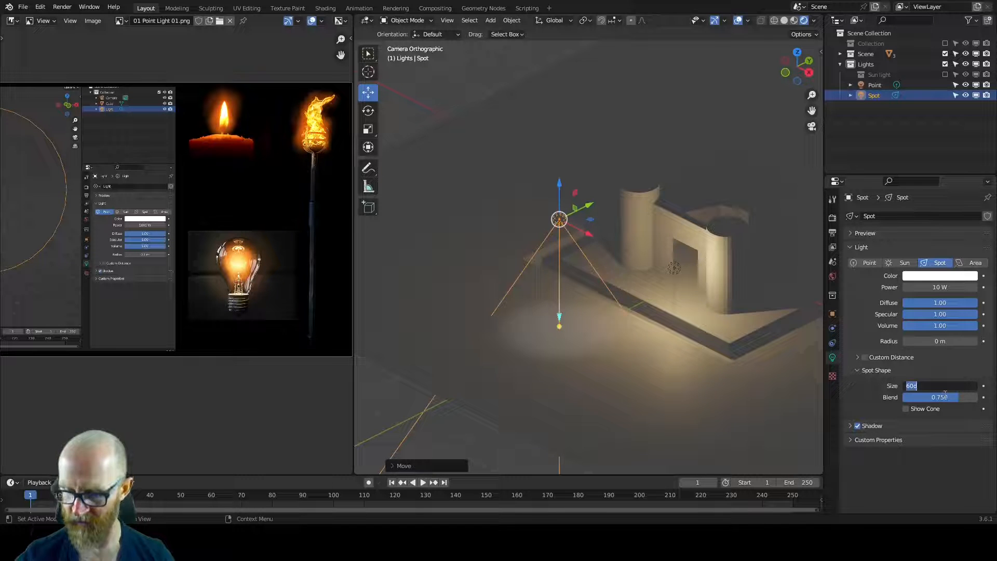
text(120)
key(Return)
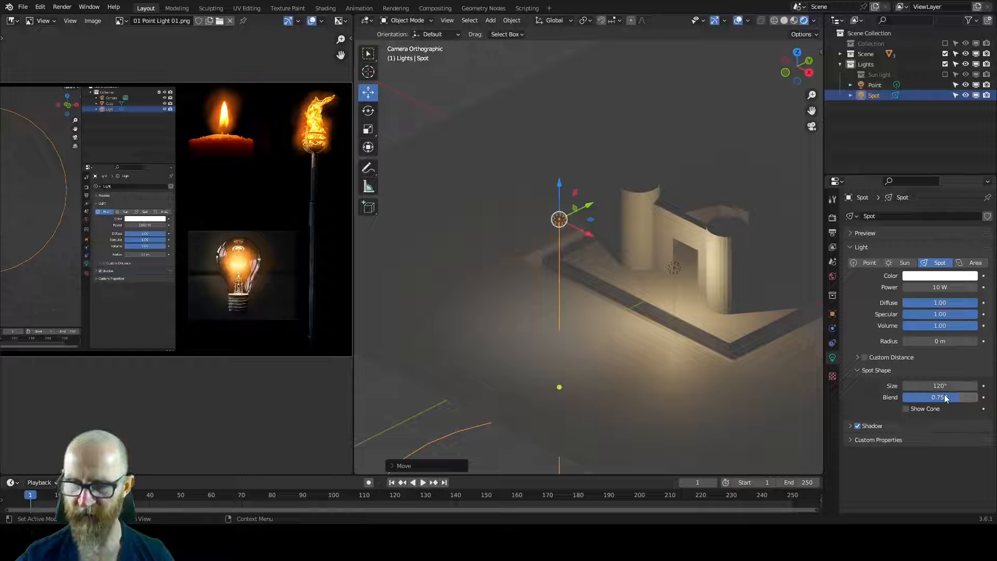
Set the spot light's power to 100 W and its spot size to 60°.
click(941, 288)
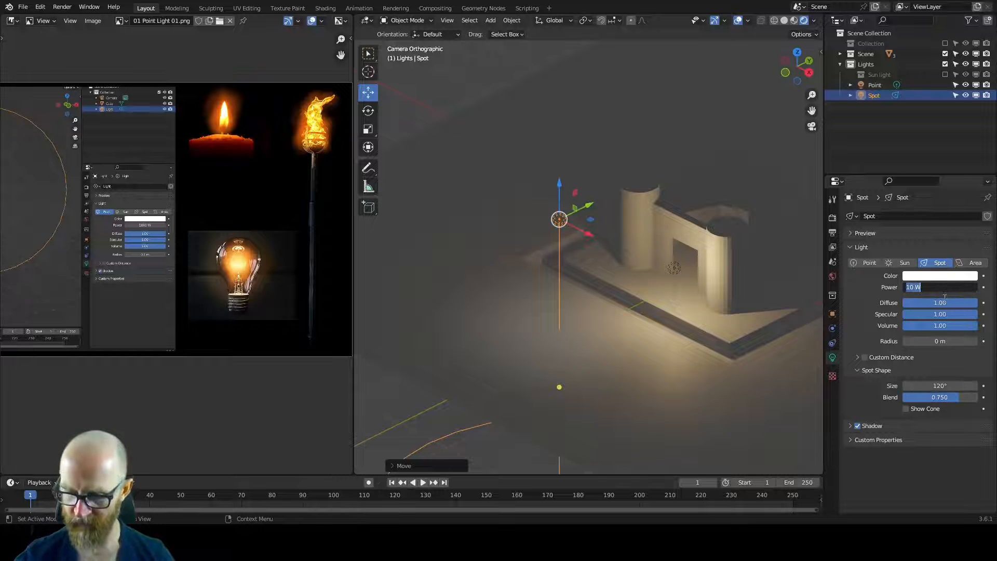
text(100)
key(Return)
click(937, 385)
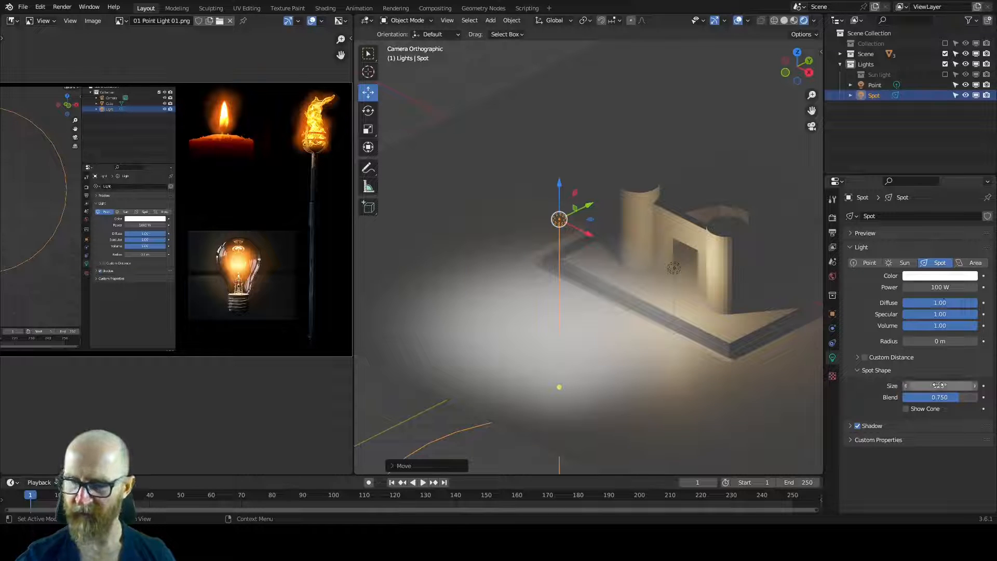
text(6)
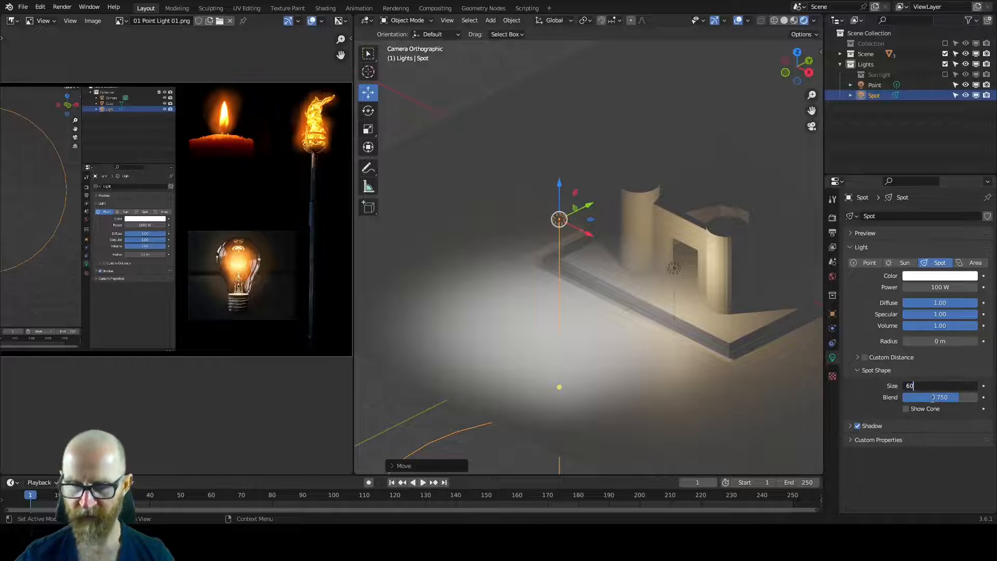
text(0)
key(Return)
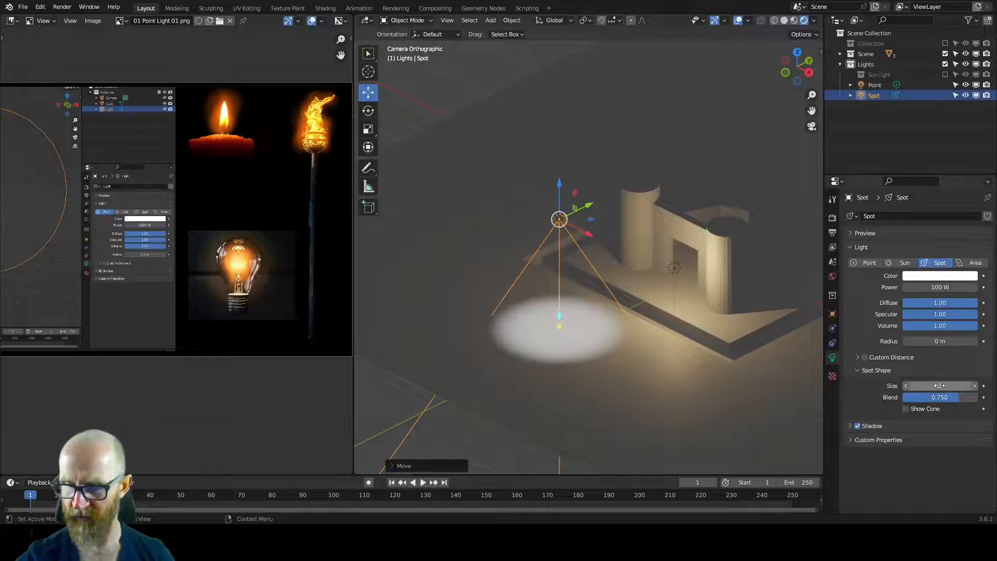
Set the spot light's blend to 1.
drag(934, 402, 982, 404)
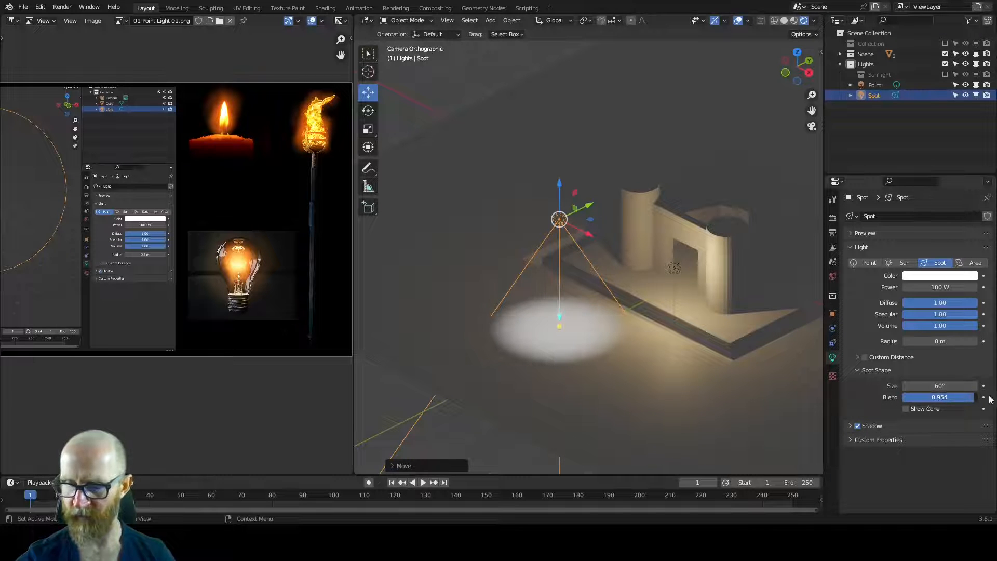
click(955, 397)
text(1)
key(Return)
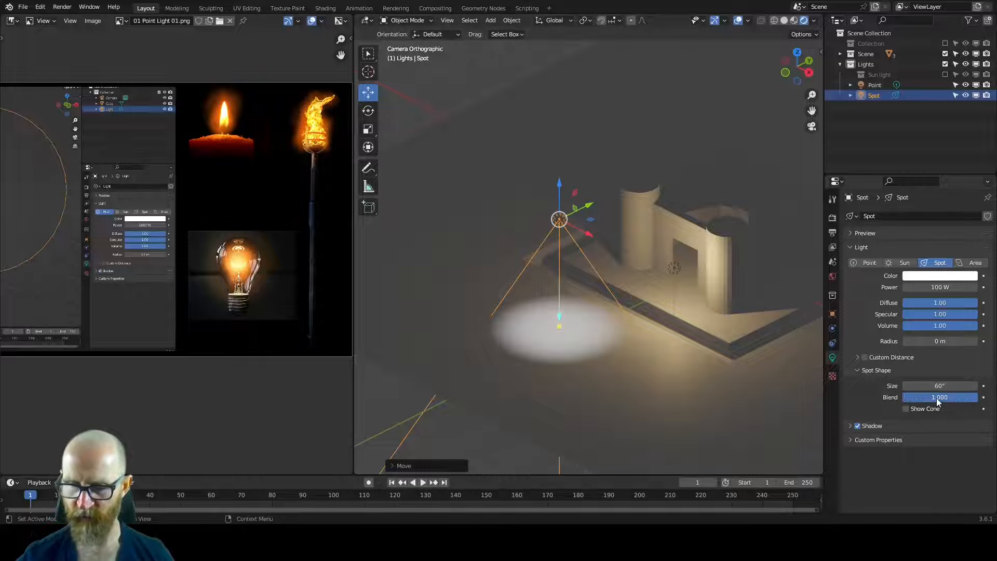
Show the spot light's cone while raising the light slightly along the Z axis, and hide the cone again.
click(907, 410)
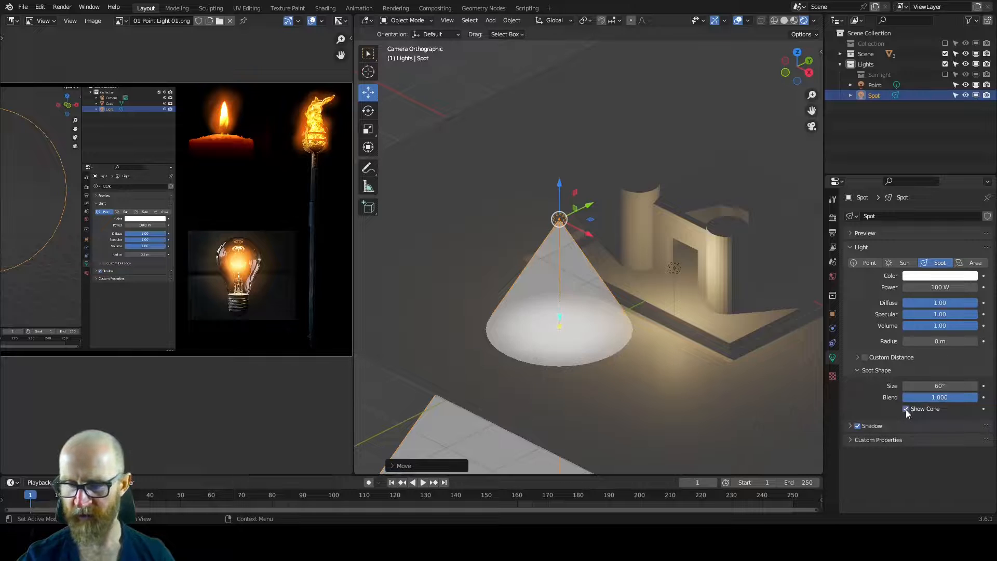
ctrl+middle_drag(670, 337, 659, 310)
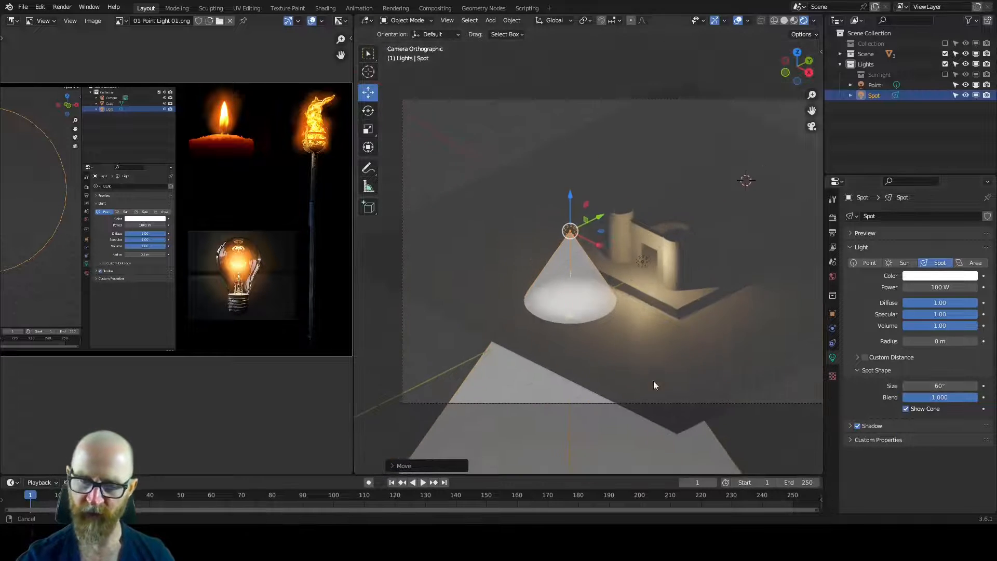
key(g)
key(z)
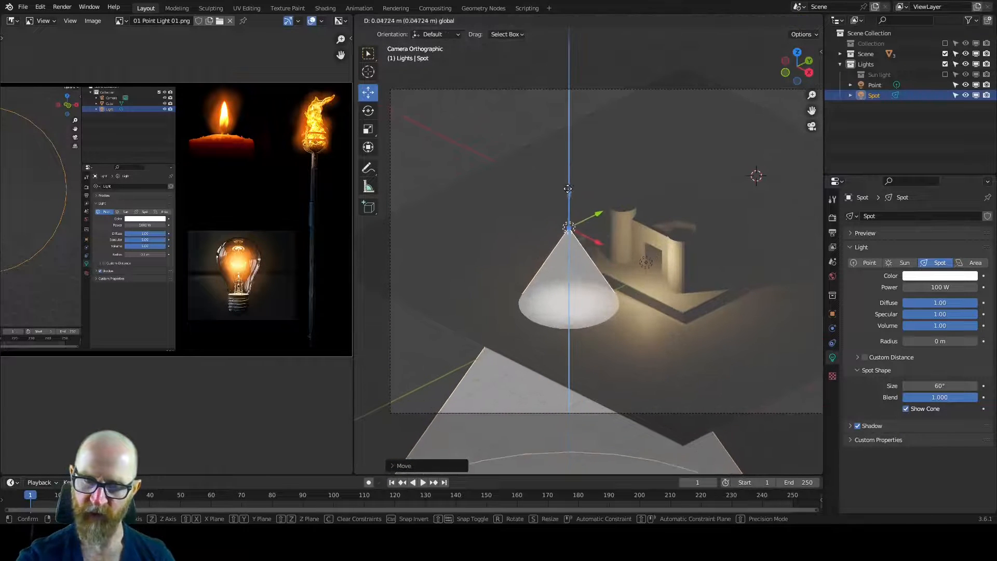
click(572, 177)
scroll(746, 369, up, 1)
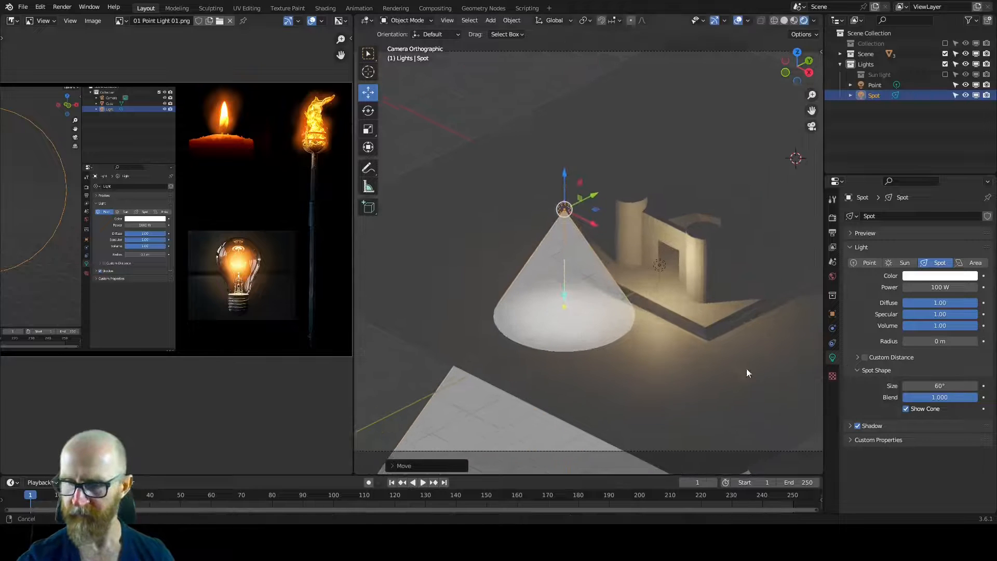
click(928, 409)
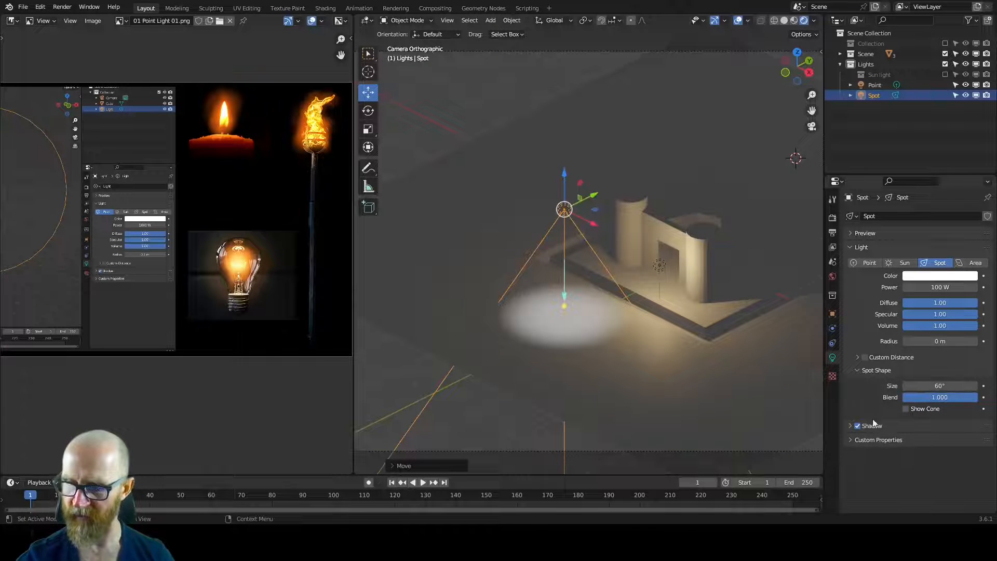
Color the spot light pale cyan with hue 0.514 and saturation 0.698, and tilt it towards the castle.
click(932, 276)
drag(925, 177, 925, 160)
middle_drag(706, 345, 591, 345)
key(r)
click(669, 248)
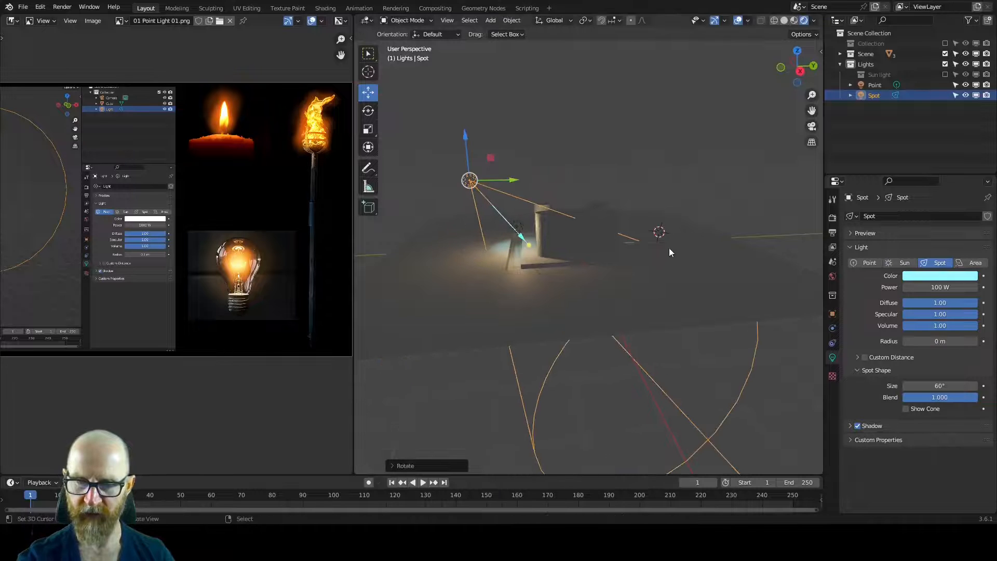
Reposition and turn the spot light from the top view so its beam falls diagonally across the ground in front of the castle.
middle_drag(669, 247, 706, 316)
key(KP_7)
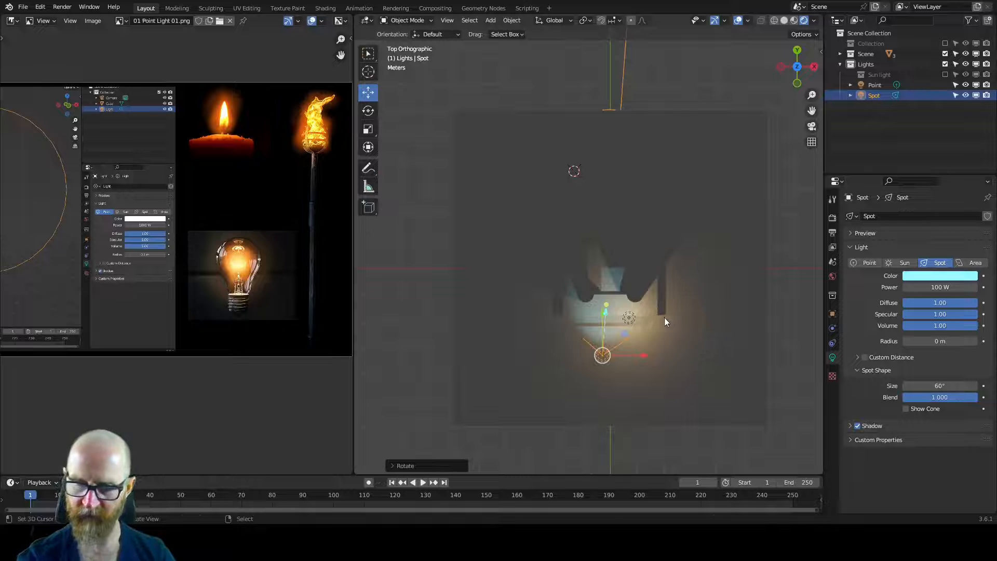
key(g)
click(706, 392)
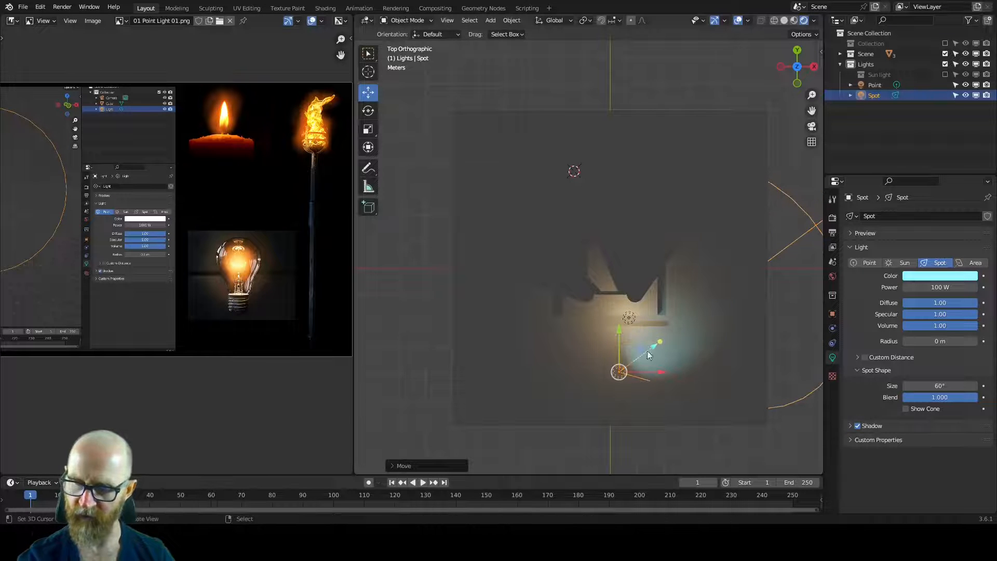
middle_drag(702, 405, 640, 370)
key(KP_0)
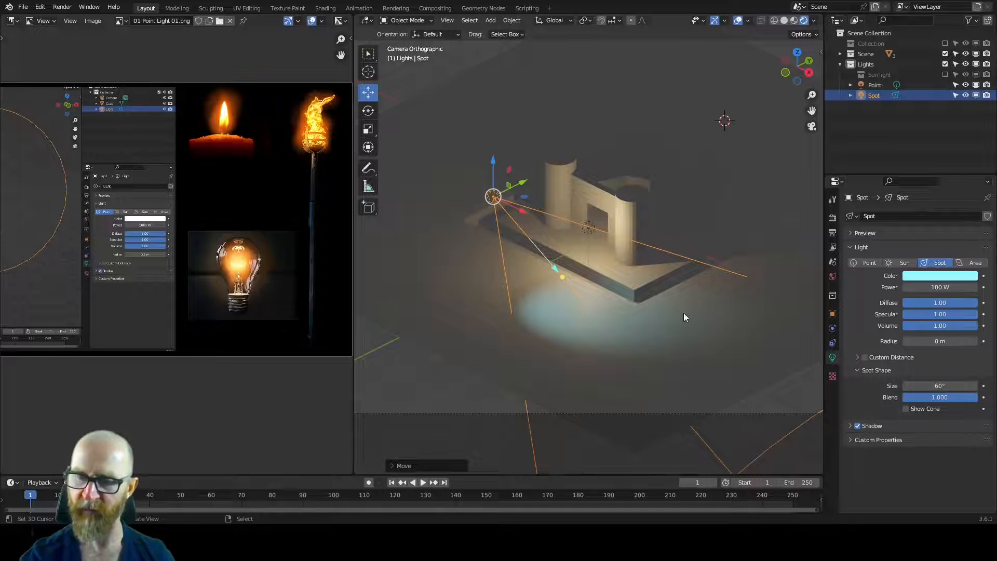
Change the spot light's color to pale warm yellow.
shift+middle_drag(632, 323, 668, 348)
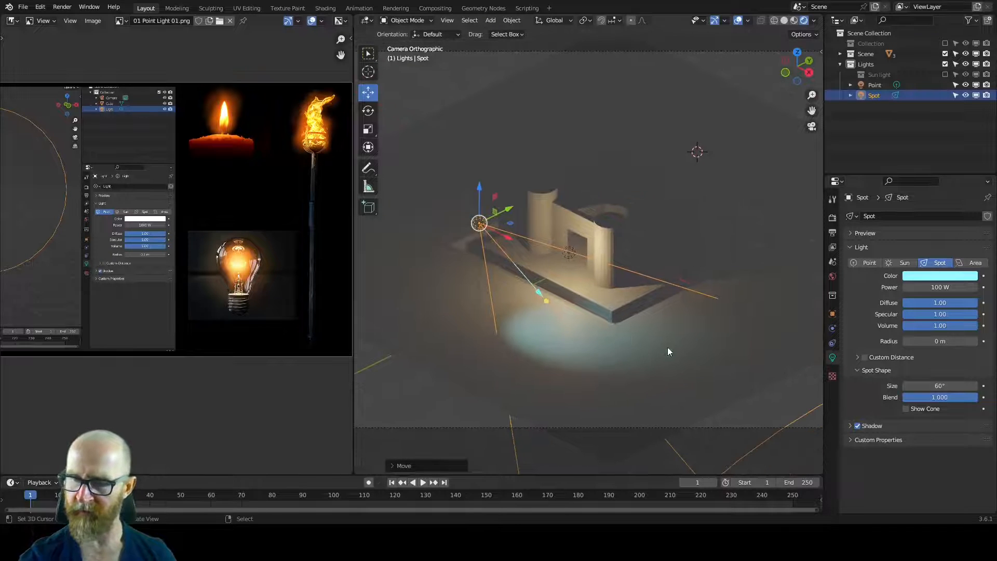
click(933, 277)
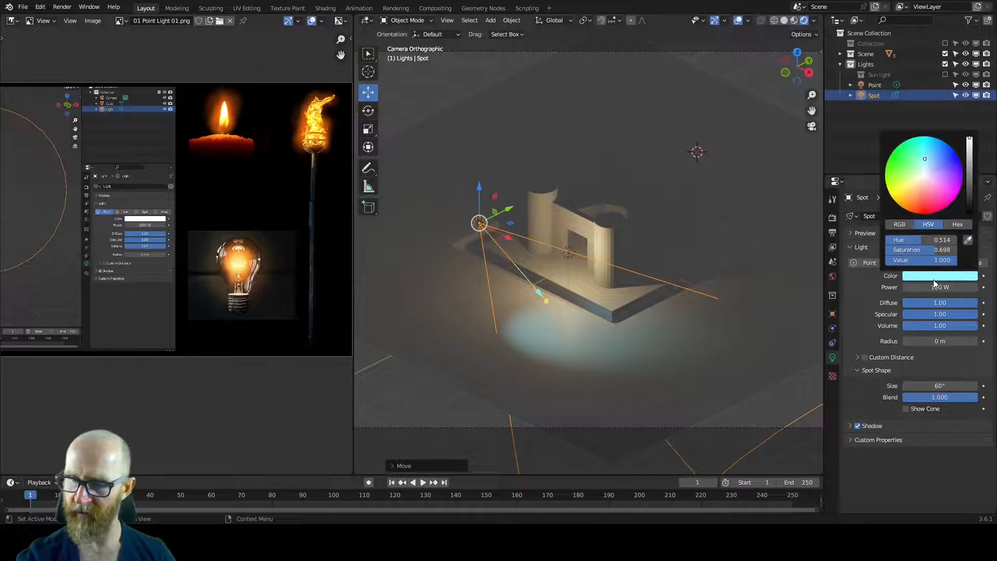
mouse_move(926, 189)
mouse_down()
mouse_move(925, 168)
mouse_move(917, 179)
mouse_up()
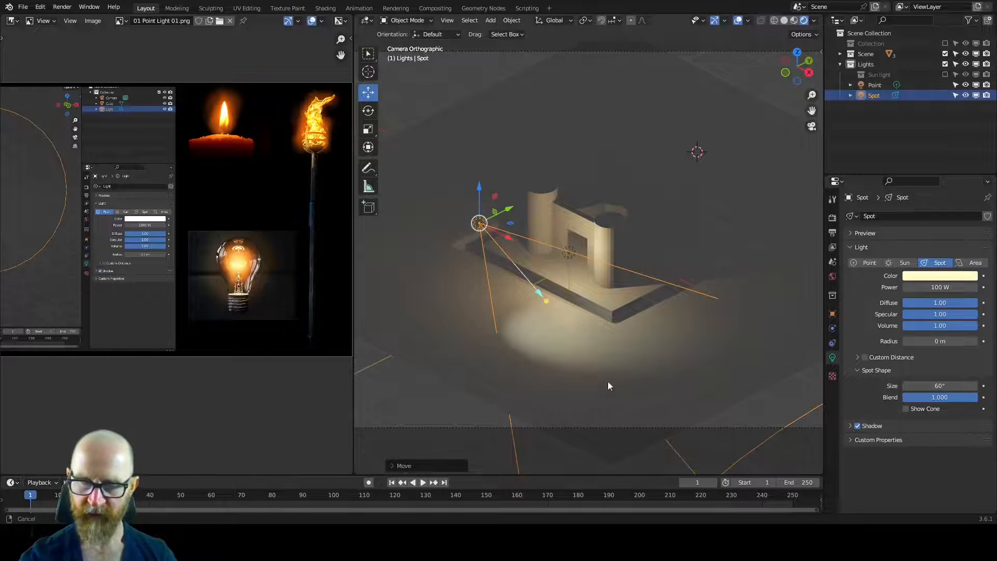
ctrl+middle_drag(608, 381, 648, 333)
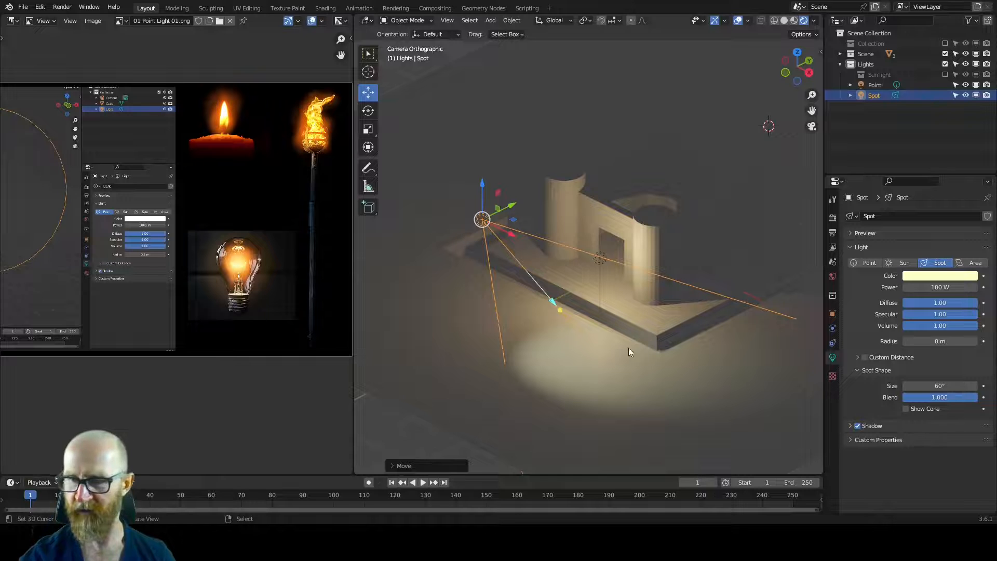
key(x)
click(570, 287)
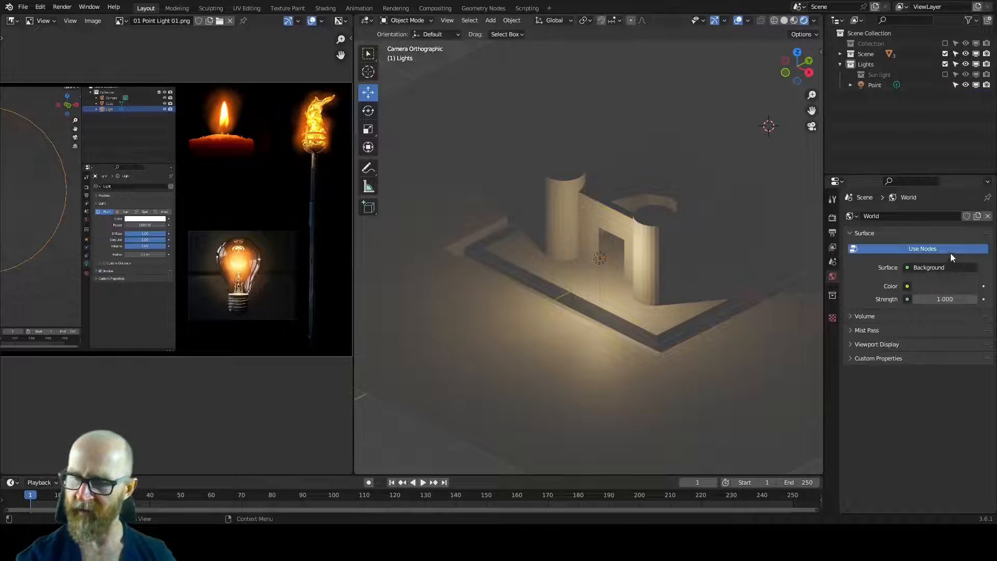
key(ctrl+z)
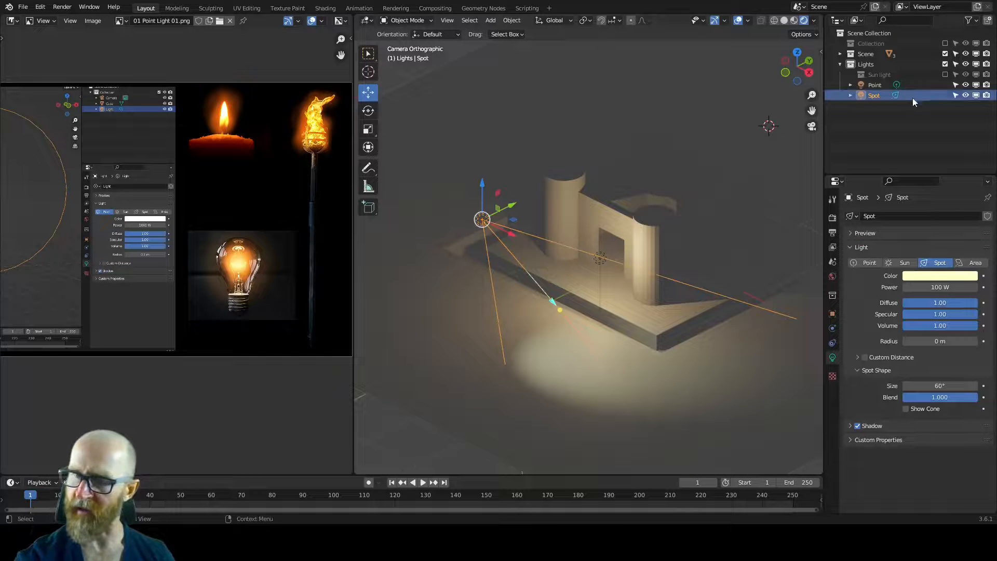
Hide the spot light in the viewport and add an area light at the 3D cursor in front of the castle's wall.
click(966, 95)
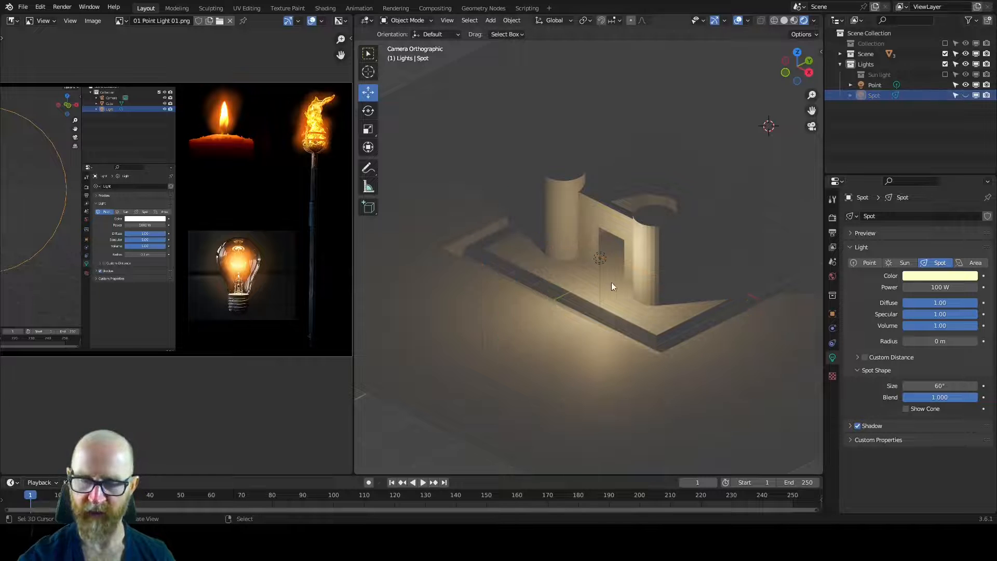
key(shift+a)
mouse_move(493, 187)
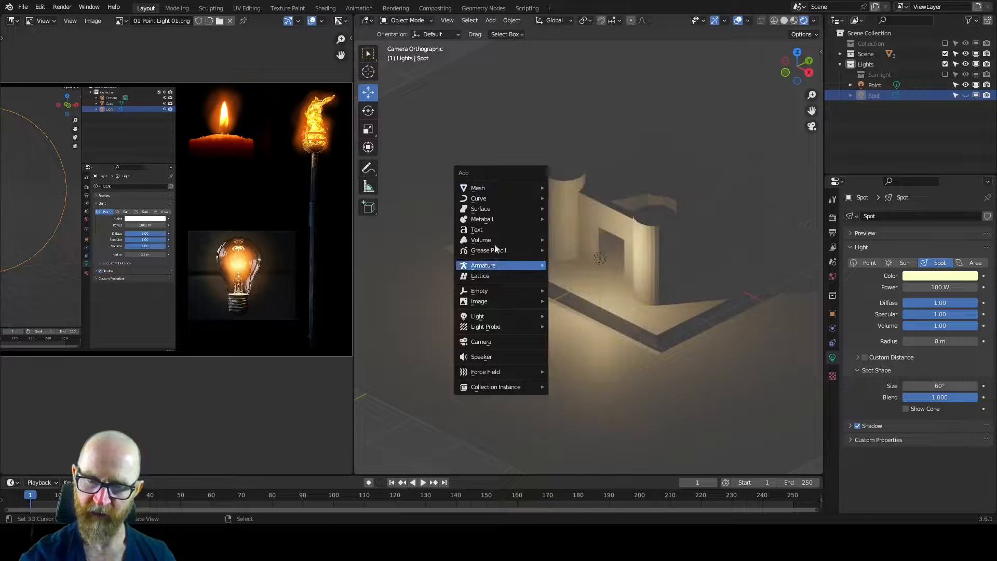
mouse_move(486, 316)
click(569, 349)
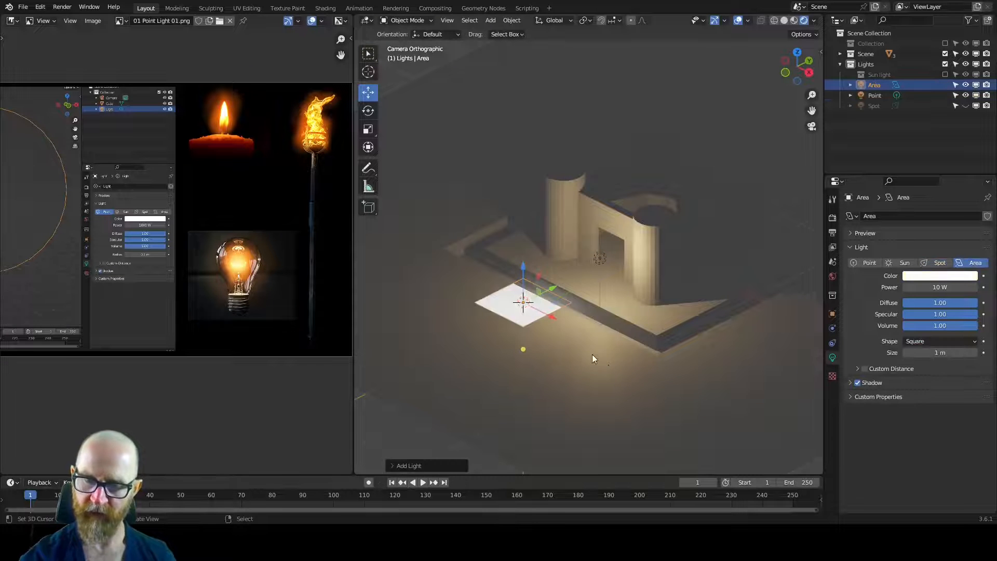
Raise the area light vertically above the ground in front of the castle.
key(g)
key(z)
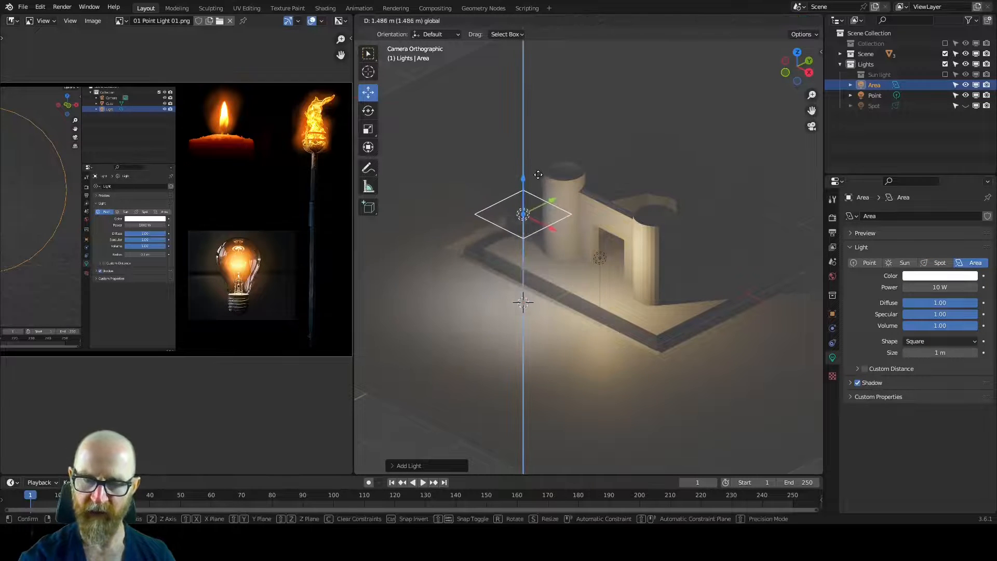
click(562, 225)
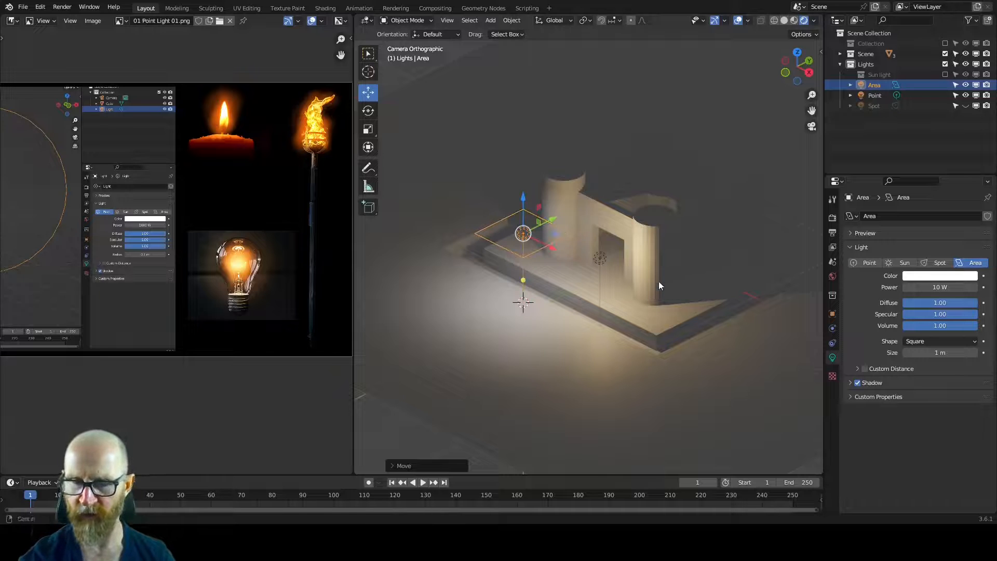
Rotate the area light about the X axis so it stands upright and shines towards the castle.
middle_drag(658, 282, 587, 267)
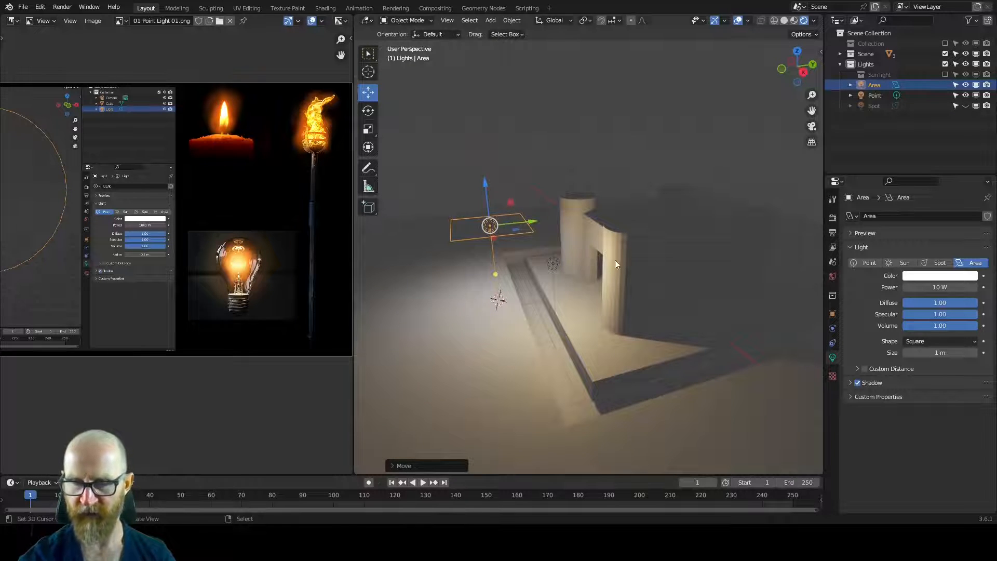
middle_drag(600, 297, 610, 299)
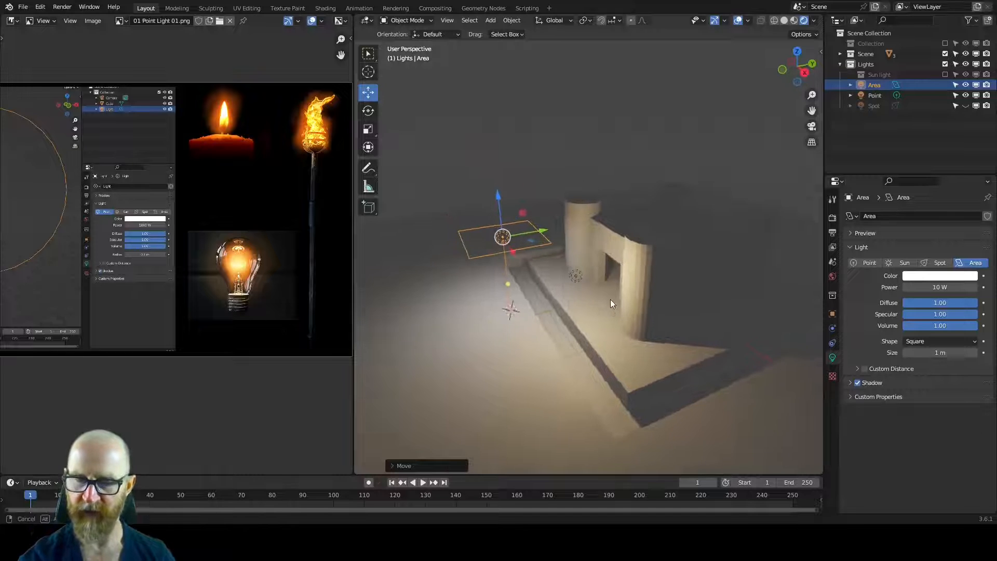
scroll(619, 302, up, 2)
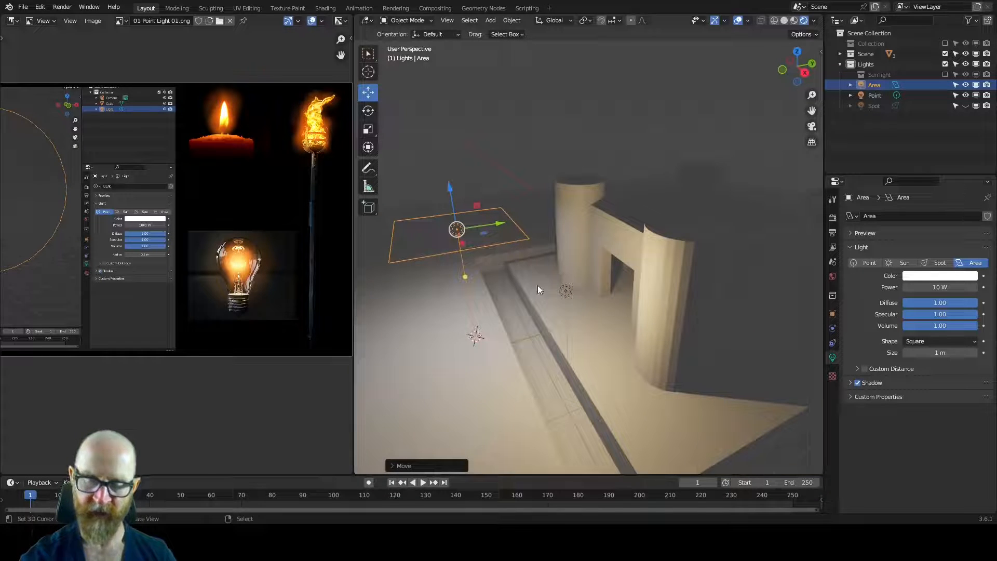
key(r)
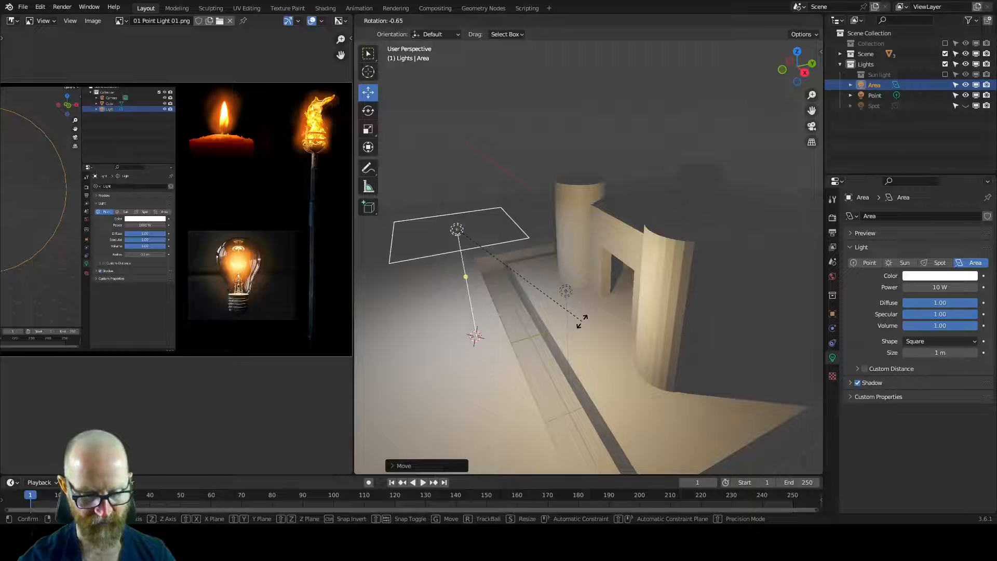
key(x)
click(585, 318)
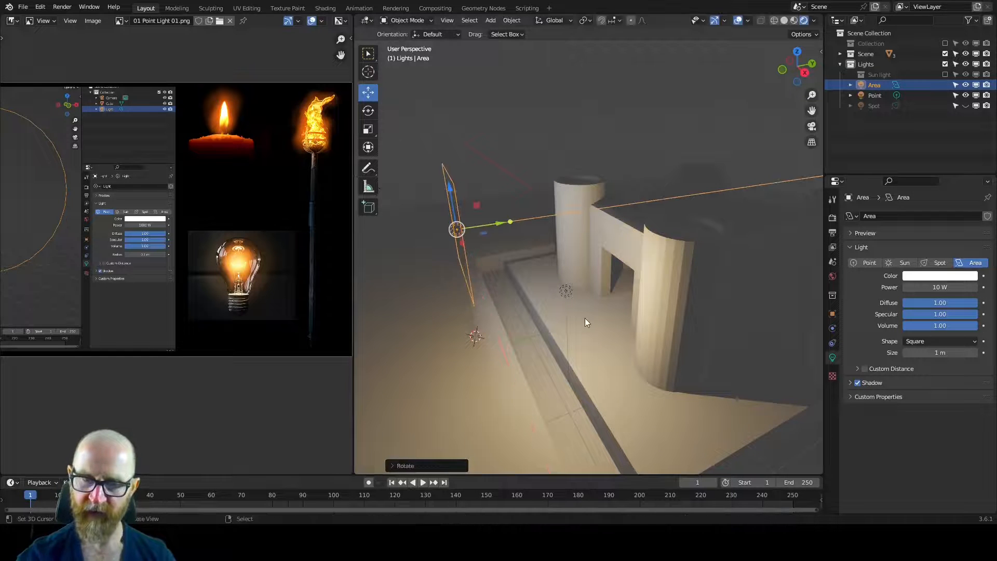
Move the area light within the YZ plane up to the castle's gateway and fine-tune its position there.
middle_drag(463, 247, 536, 244)
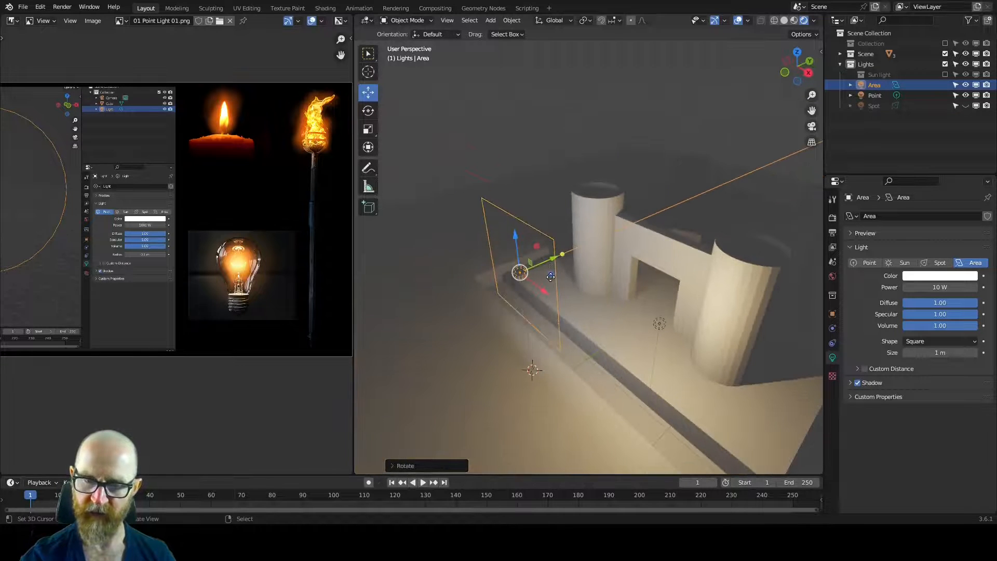
key(g)
key(shift+x)
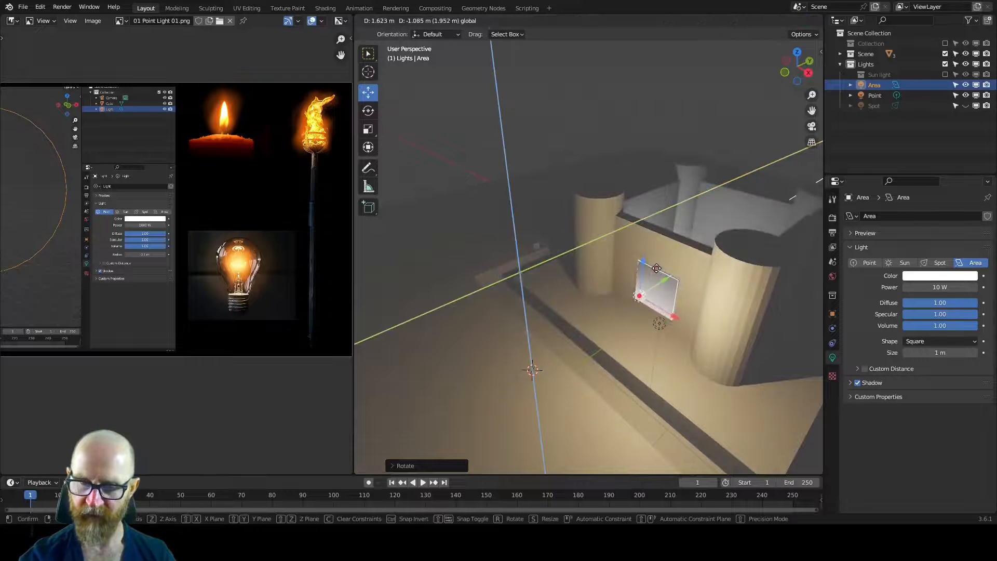
click(657, 264)
mouse_move(657, 262)
middle_down()
mouse_move(663, 296)
mouse_move(667, 270)
middle_up()
scroll(655, 278, up, 2)
drag(664, 281, 655, 281)
Scale the area light down to a size of 0.884 m and shift it in the XZ plane to fit the gateway.
scroll(629, 294, down, 3)
middle_drag(628, 295, 662, 318)
key(s)
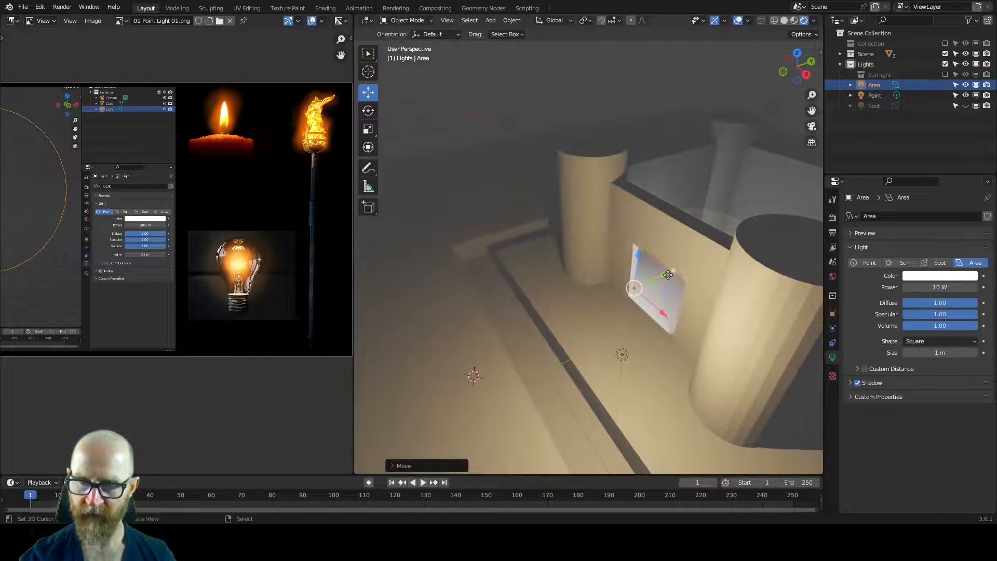
drag(672, 273, 672, 274)
middle_drag(626, 315, 682, 280)
key(g)
key(shift+y)
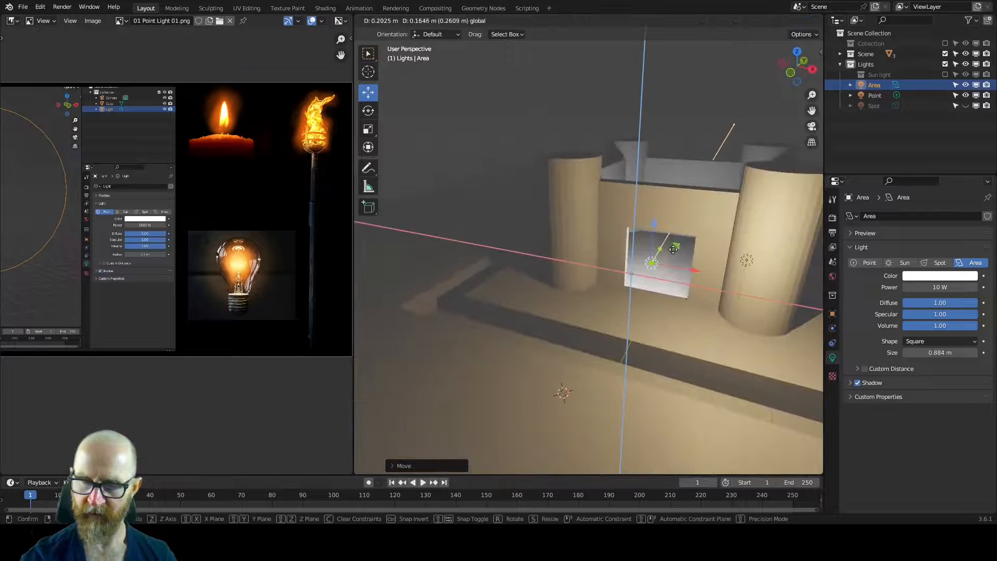
drag(676, 249, 678, 249)
Enable the Sun light collection while viewing the area light from inside the castle.
middle_drag(687, 250, 645, 291)
scroll(645, 293, up, 4)
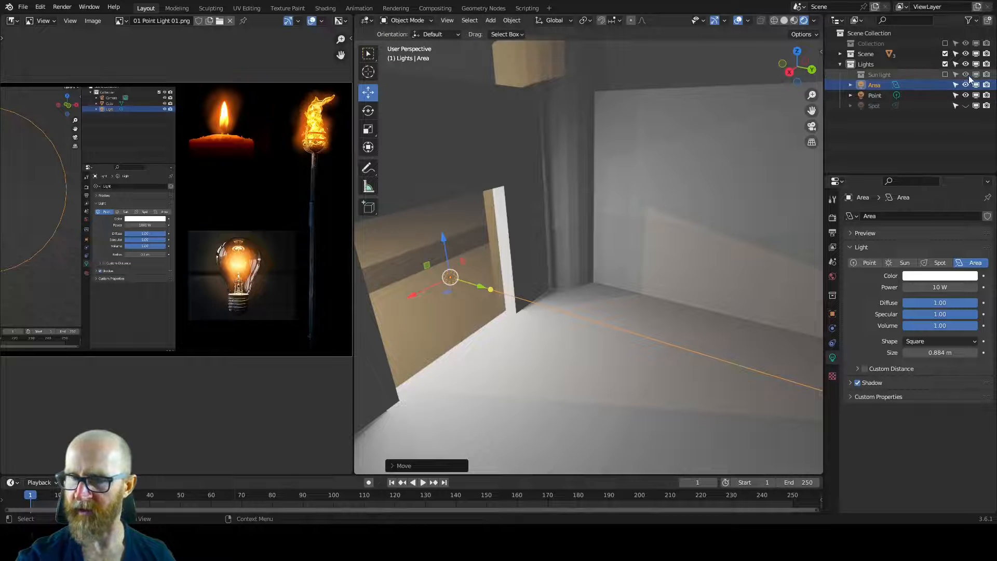
click(945, 74)
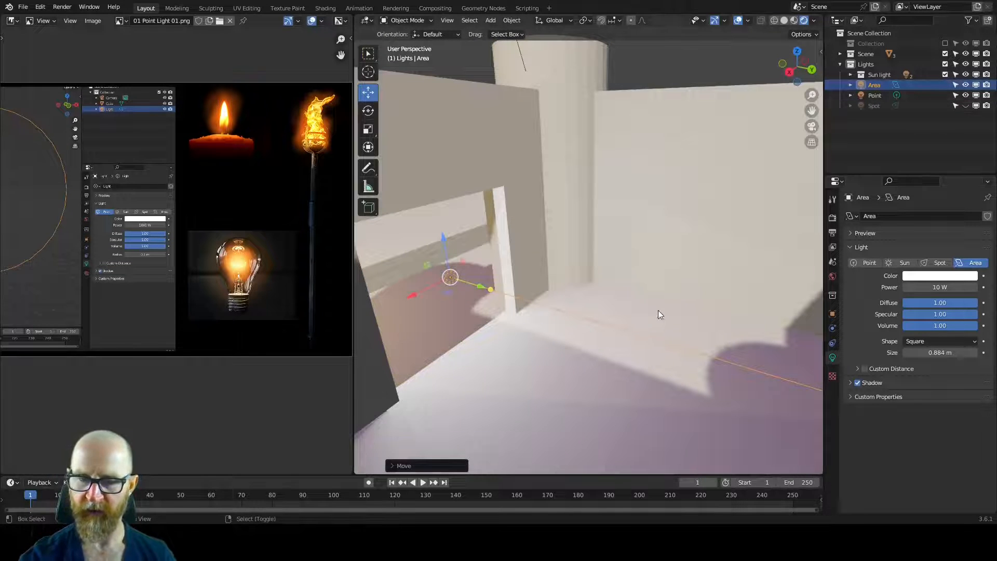
Close the castle with a roof by duplicating the walls' four top corner vertices and filling a face between them.
middle_drag(659, 310, 692, 298)
click(692, 297)
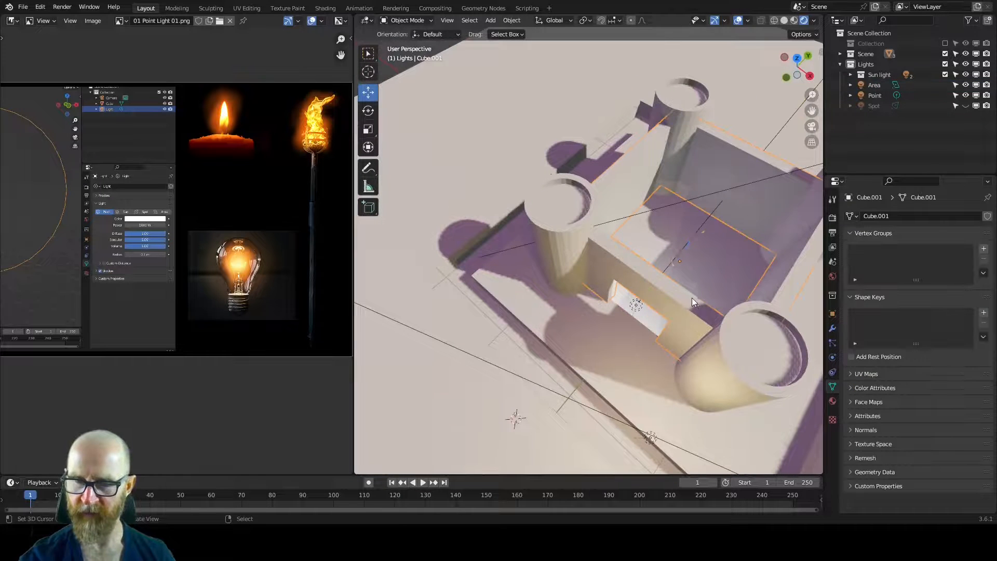
key(Tab)
key(alt+z)
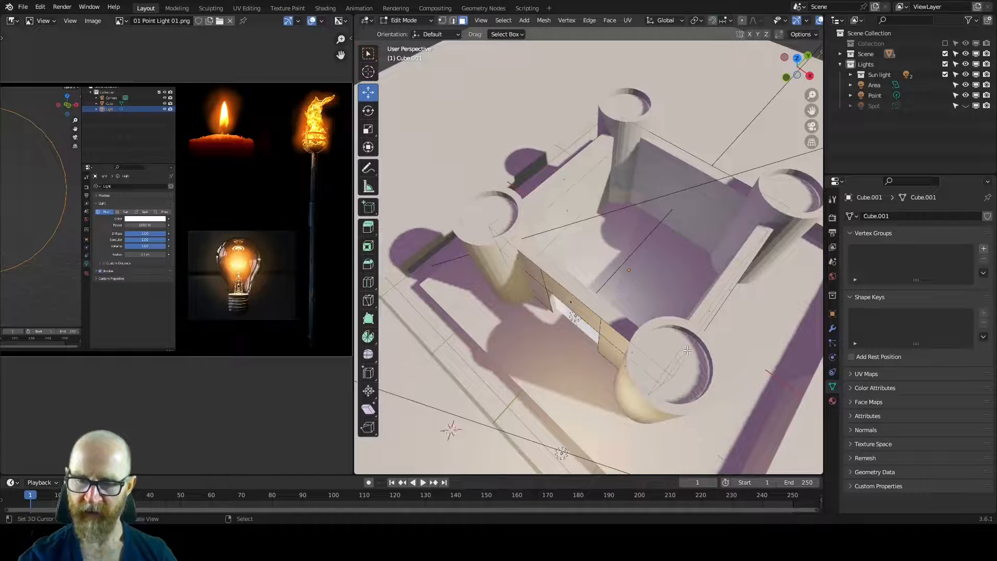
key(1)
right_click(673, 369)
shift+right_click(787, 210)
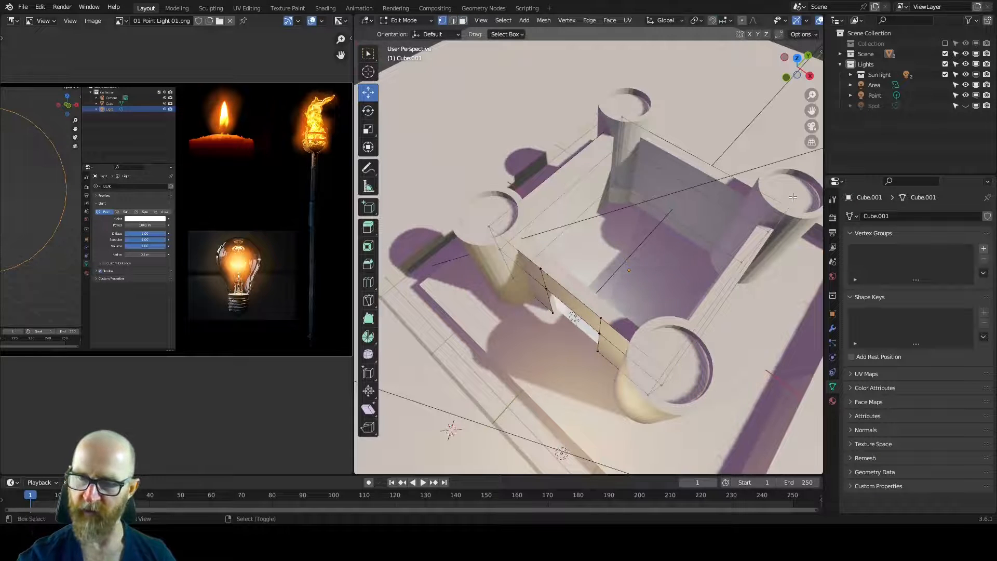
shift+right_click(624, 120)
shift+right_click(490, 228)
key(shift+d)
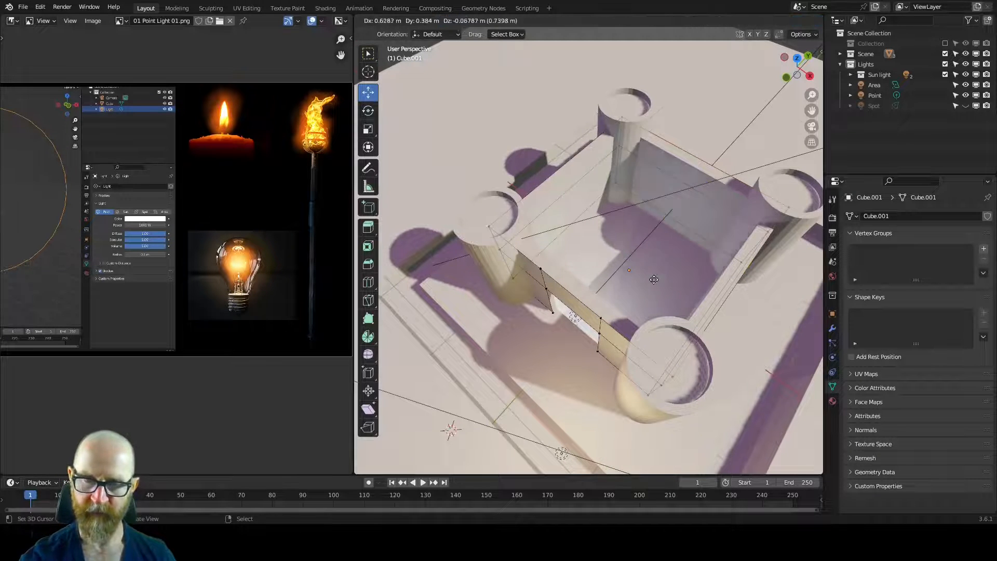
right_click(656, 271)
key(f)
key(Tab)
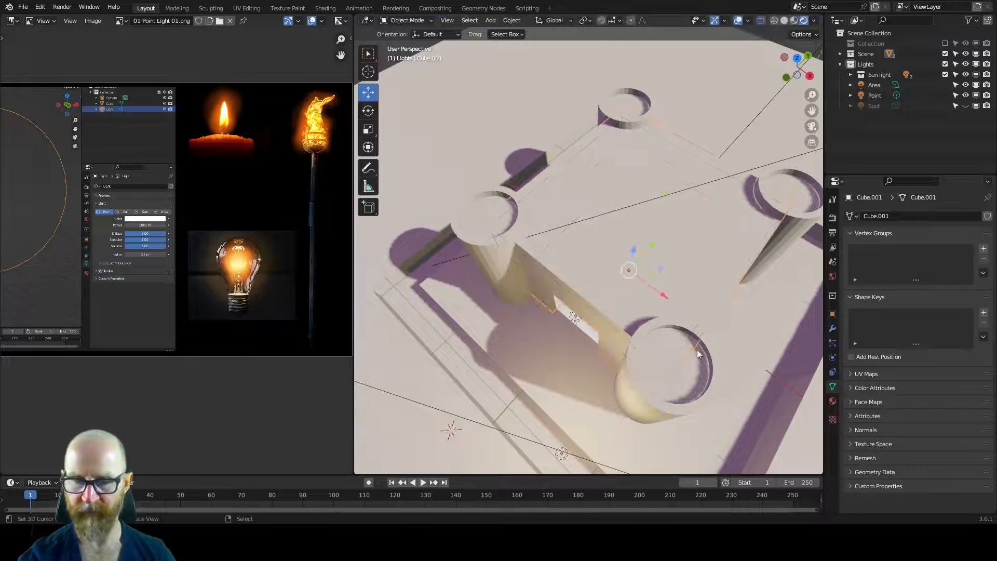
Set the viewport focal length to 35 mm and compare the castle's interior with the area light hidden and shown.
middle_drag(695, 395, 701, 258)
key(n)
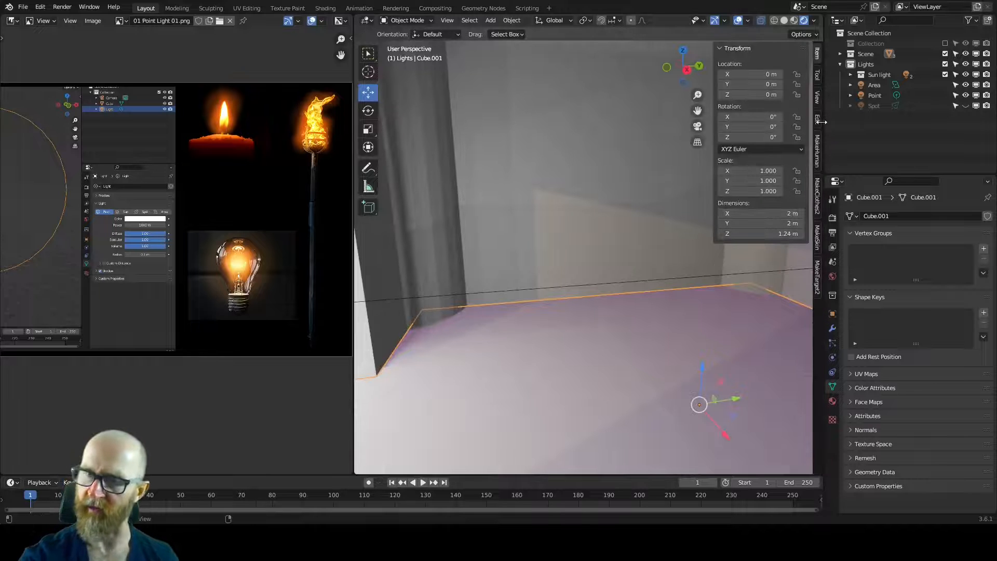
click(818, 96)
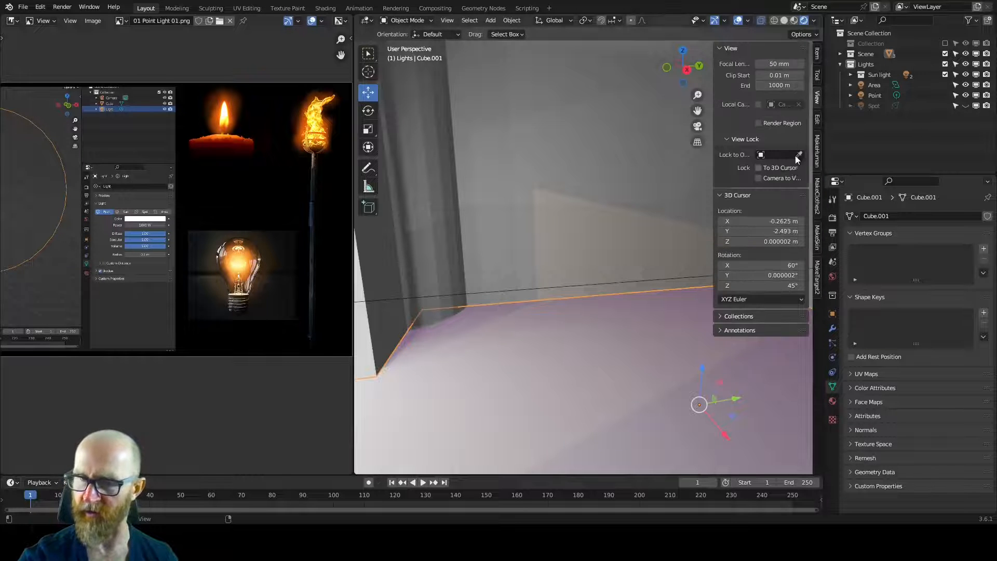
click(782, 64)
text(35)
key(Return)
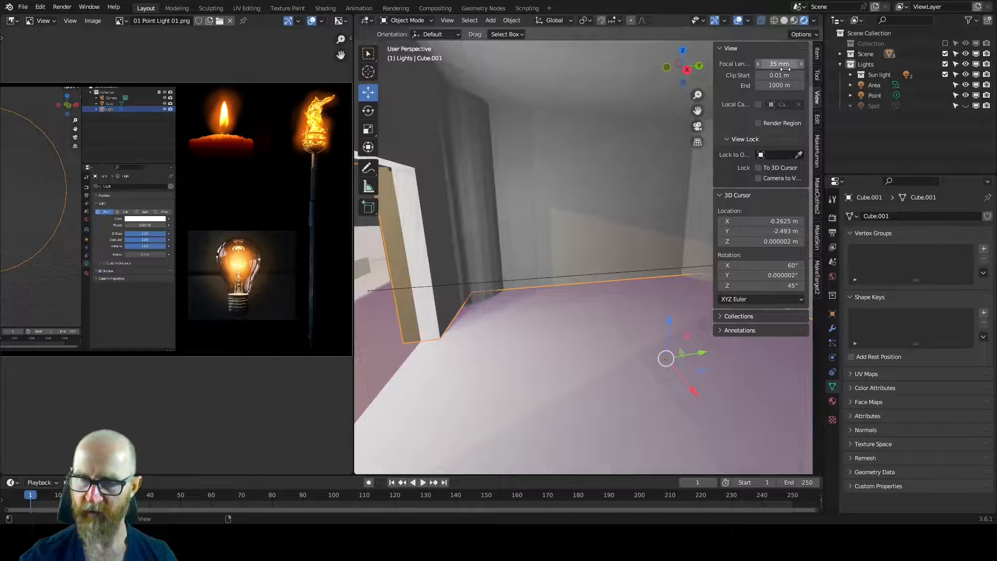
key(n)
middle_drag(747, 216, 688, 285)
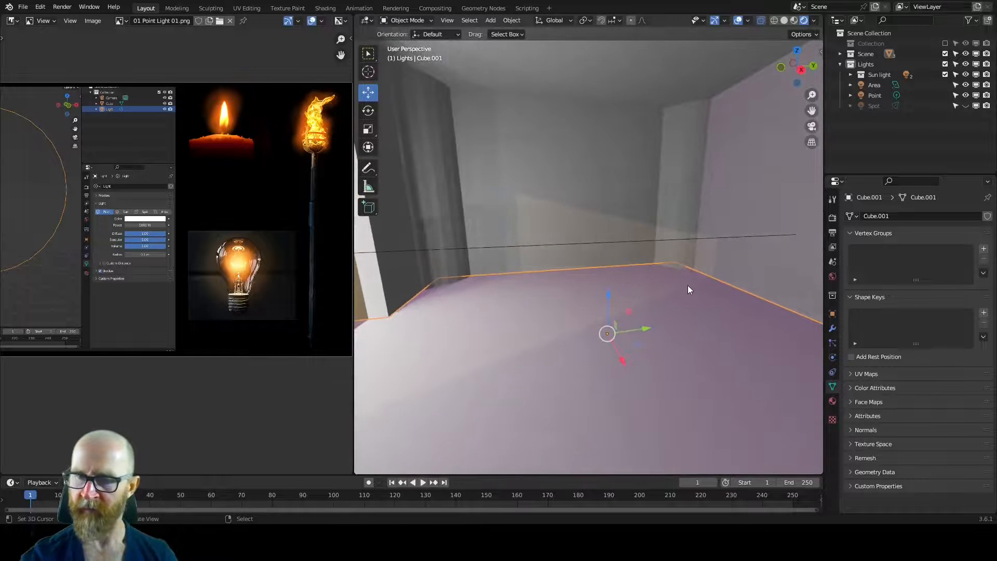
click(965, 86)
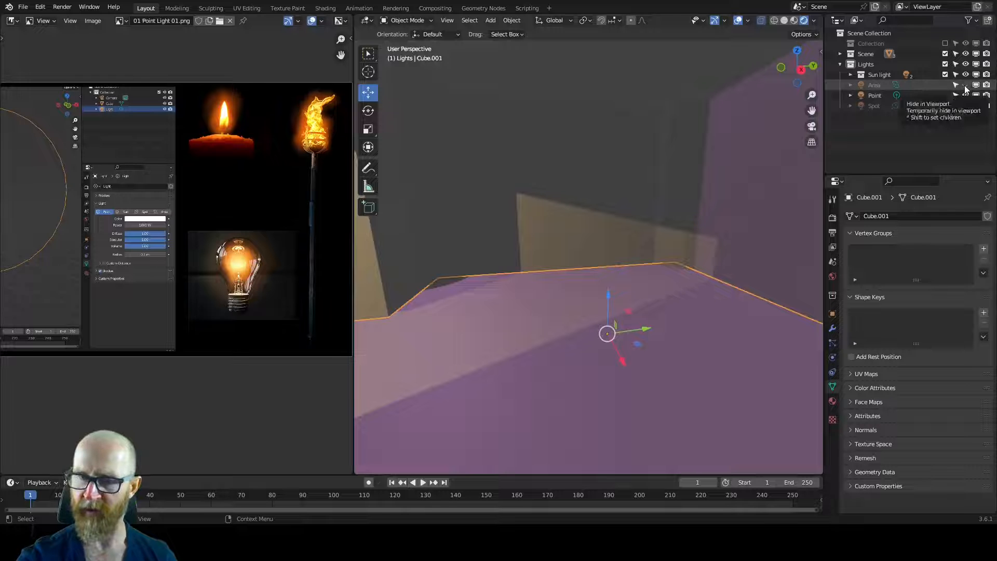
click(965, 85)
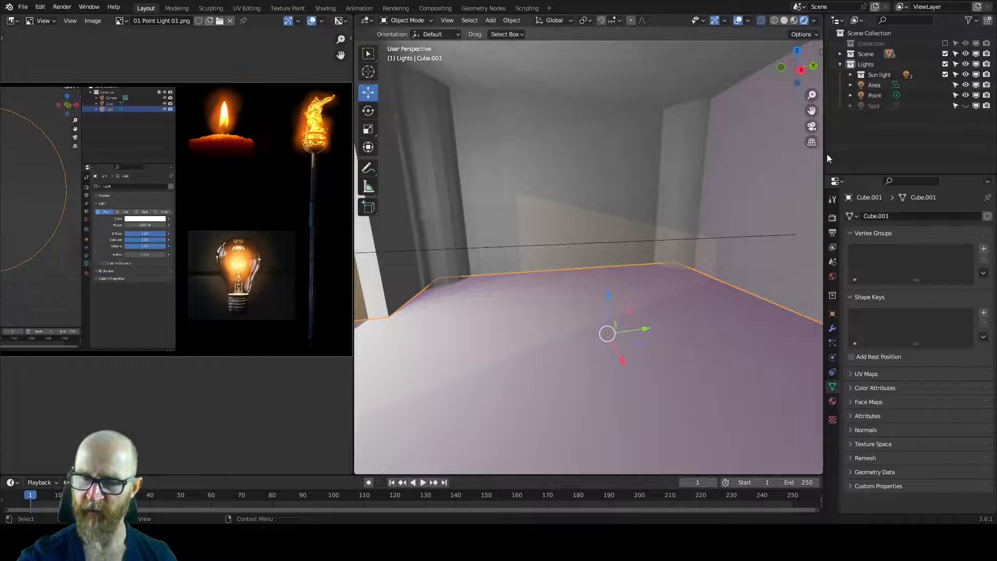
Nudge the area light along Y into the gateway and tint it pale cyan with saturation 0.156.
scroll(661, 249, down, 1)
shift+middle_drag(662, 251, 688, 269)
click(386, 268)
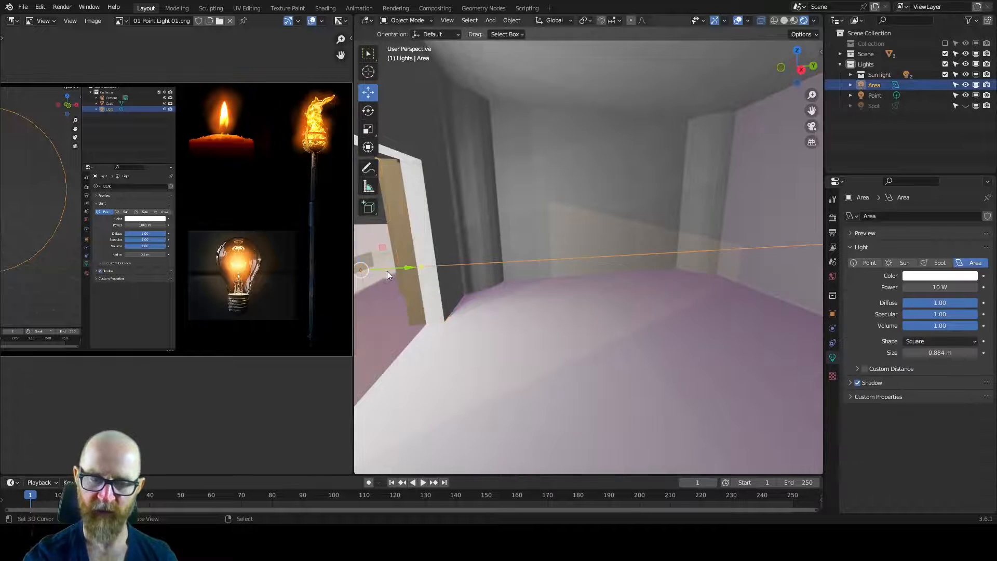
key(g)
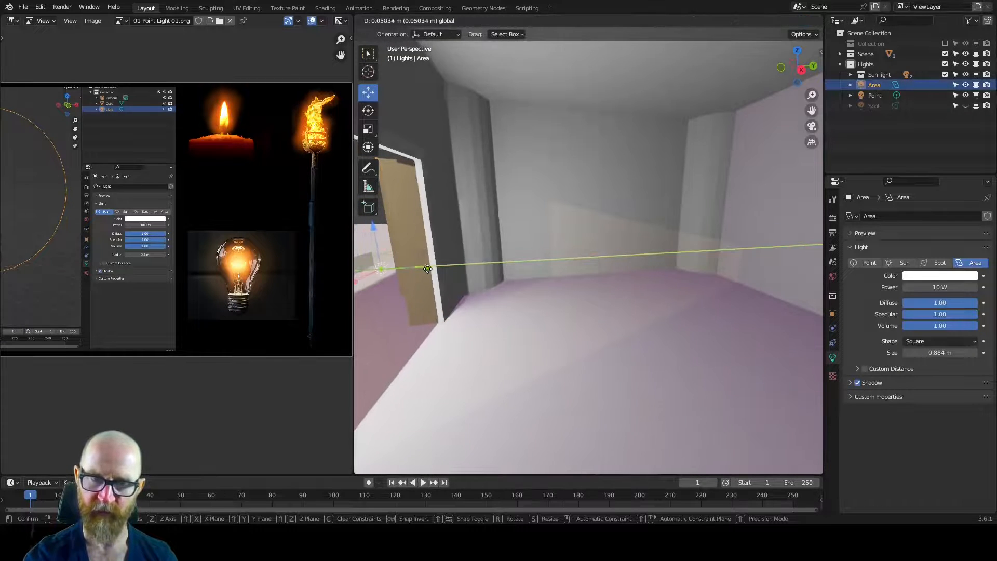
click(422, 267)
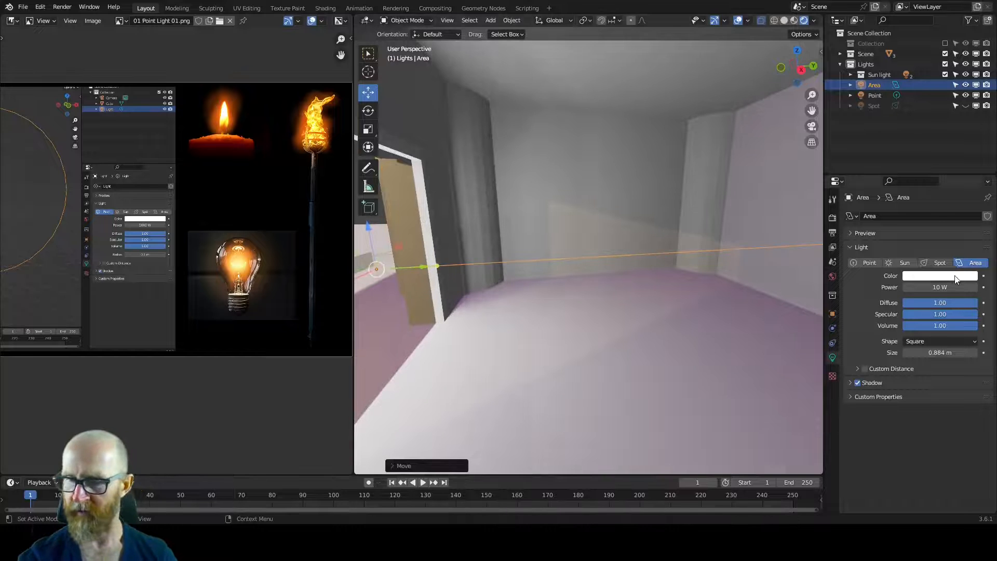
click(938, 276)
drag(929, 202, 925, 170)
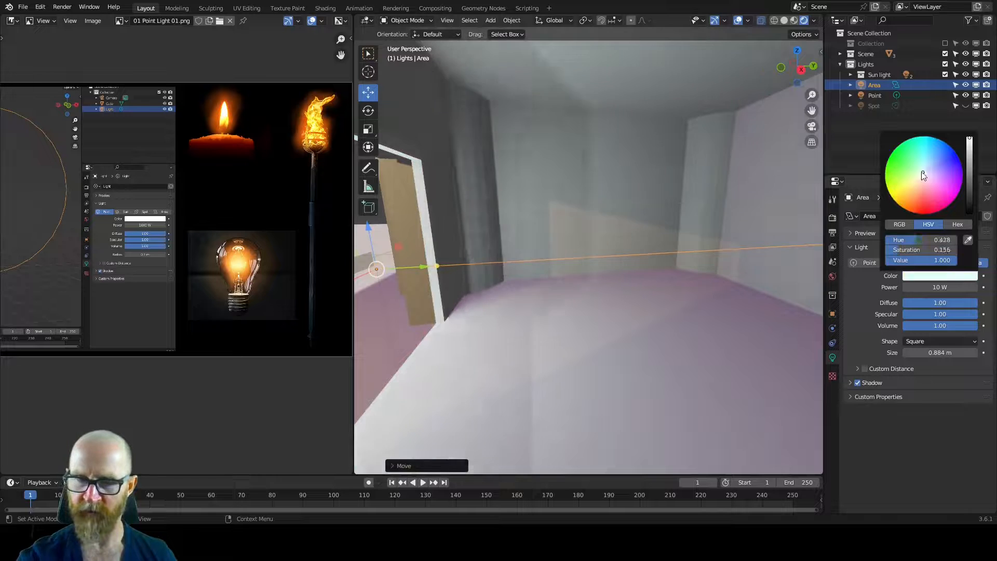
Return to the camera view, unhide the spot light and select it.
key(KP_Divide)
key(KP_Divide)
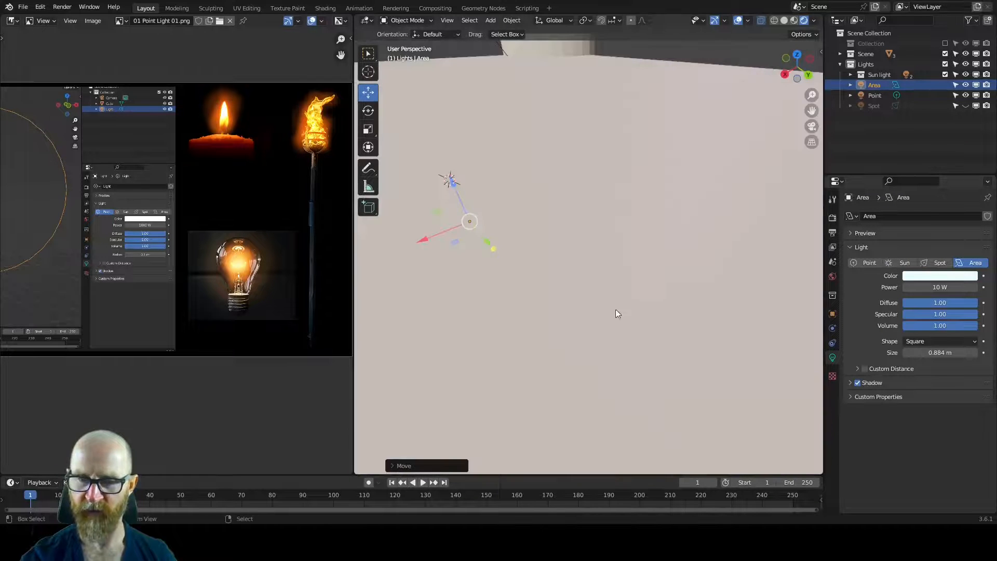
middle_drag(615, 310, 681, 333)
scroll(644, 287, up, 5)
scroll(644, 328, down, 5)
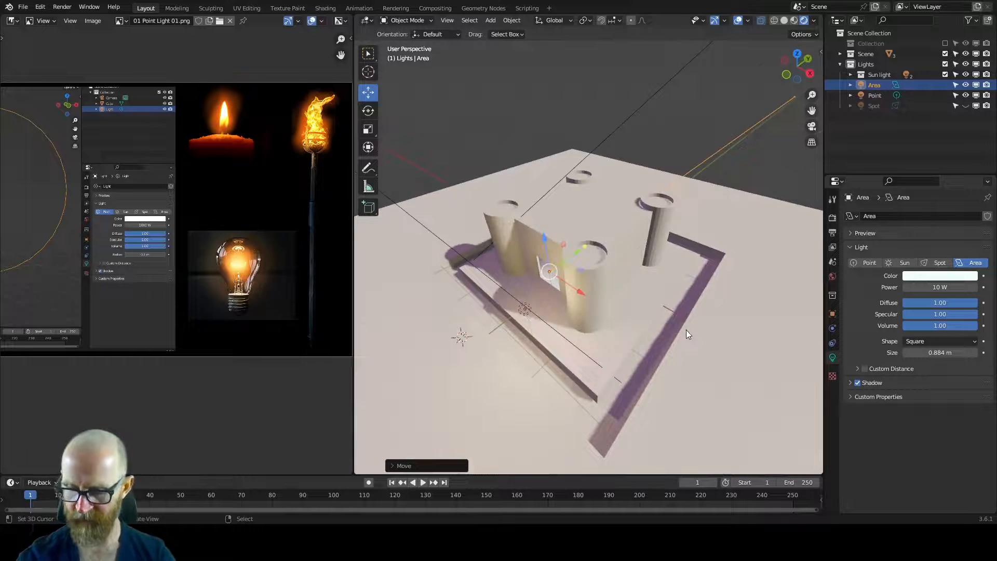
key(KP_0)
scroll(710, 307, down, 2)
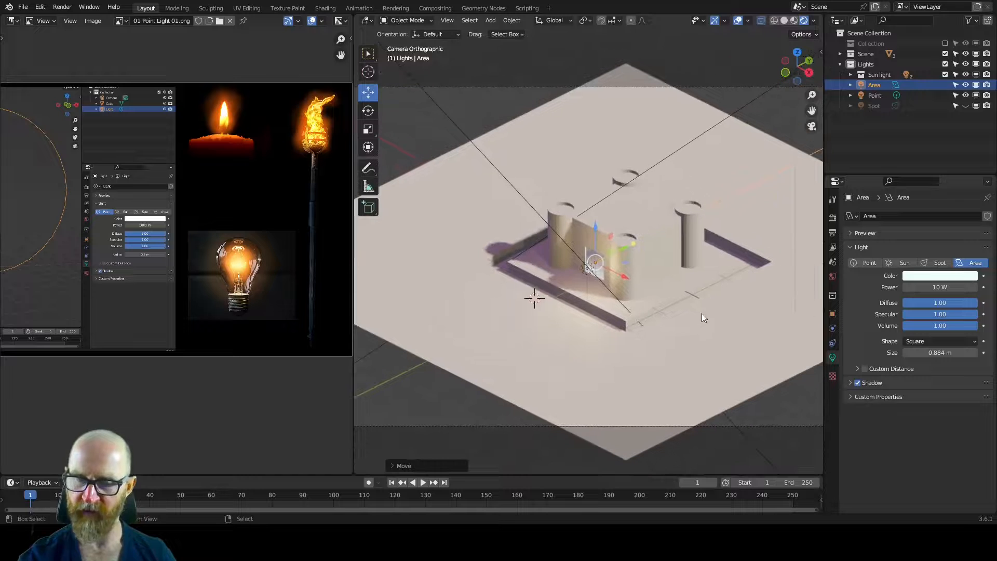
scroll(675, 340, down, 3)
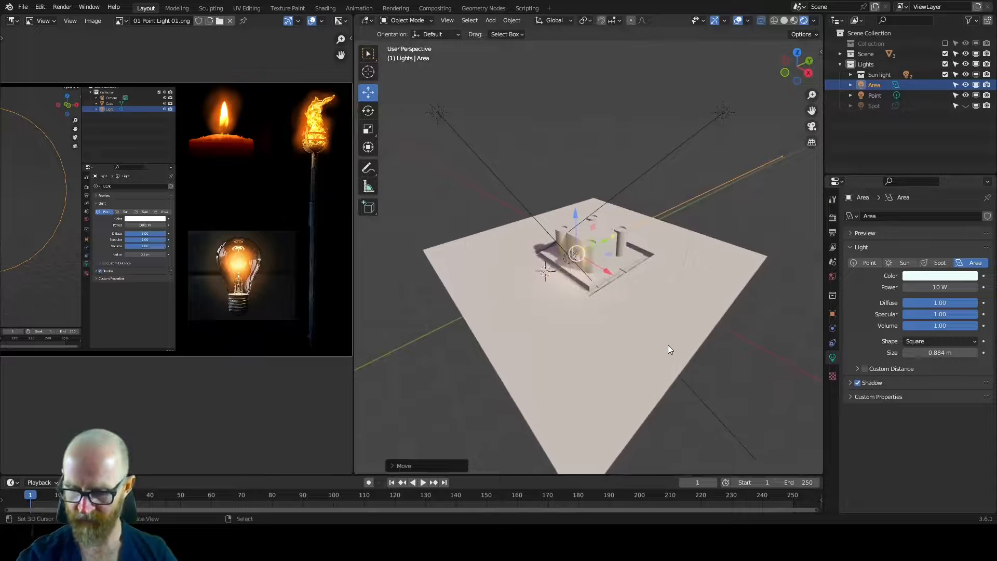
scroll(668, 344, up, 3)
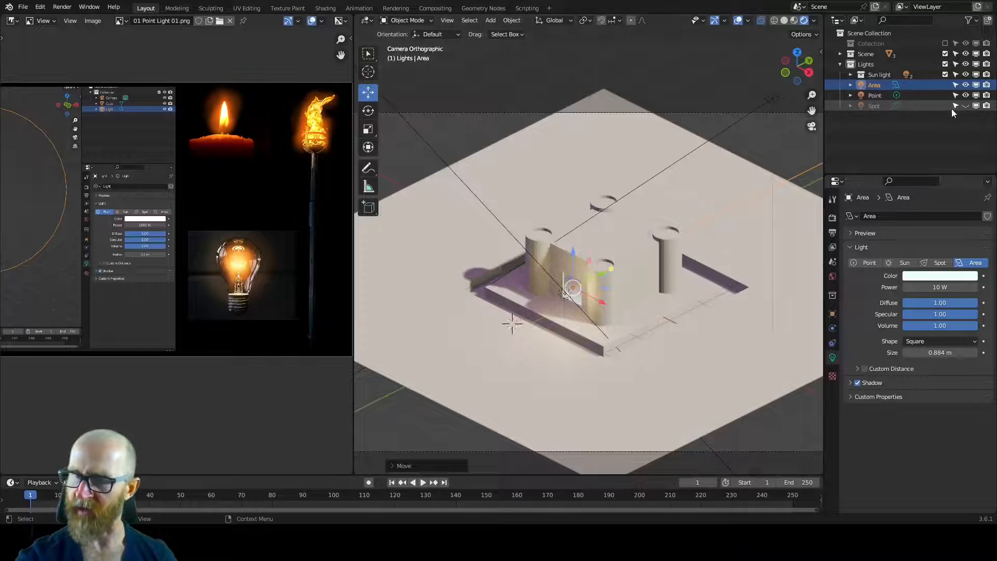
click(965, 105)
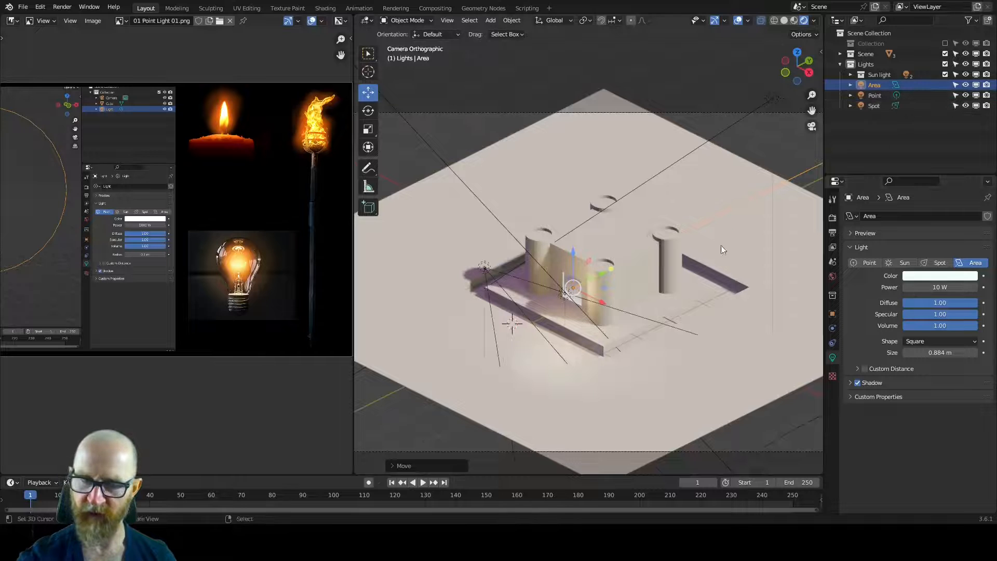
click(540, 332)
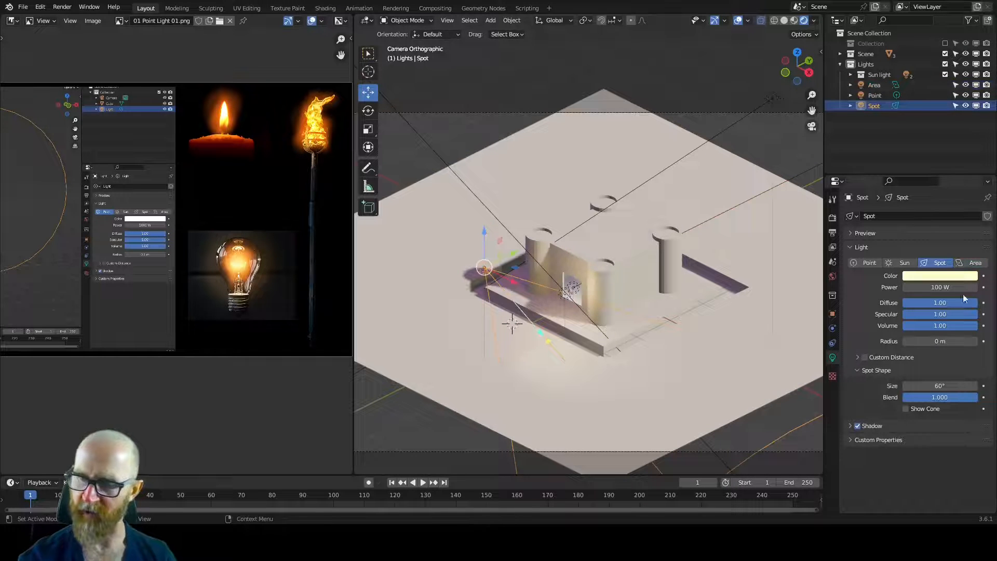
Set the spot light's power to 1000 W and move it up and away from the castle, beyond the low outer wall's corner.
click(943, 290)
text(10)
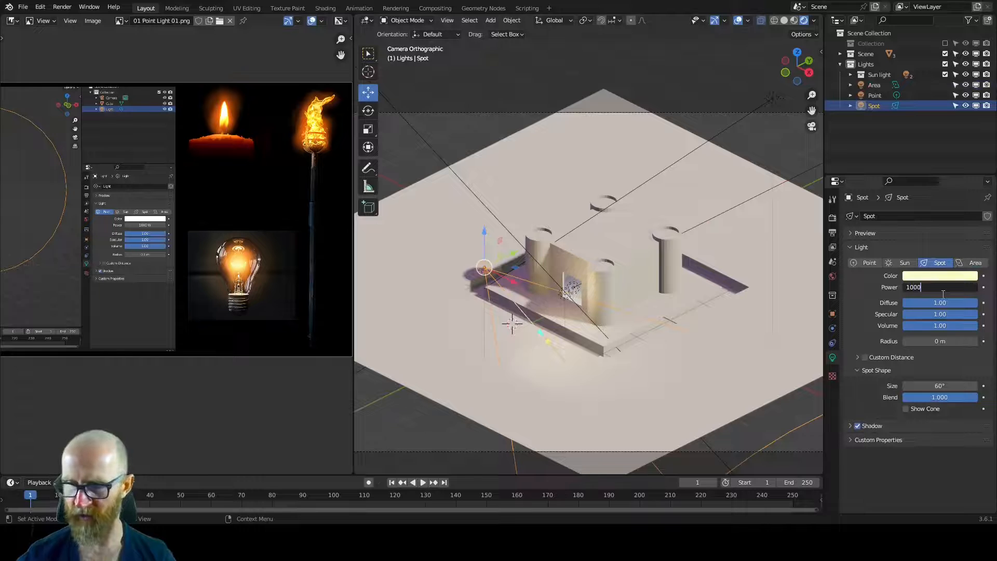
text(00)
key(Return)
key(g)
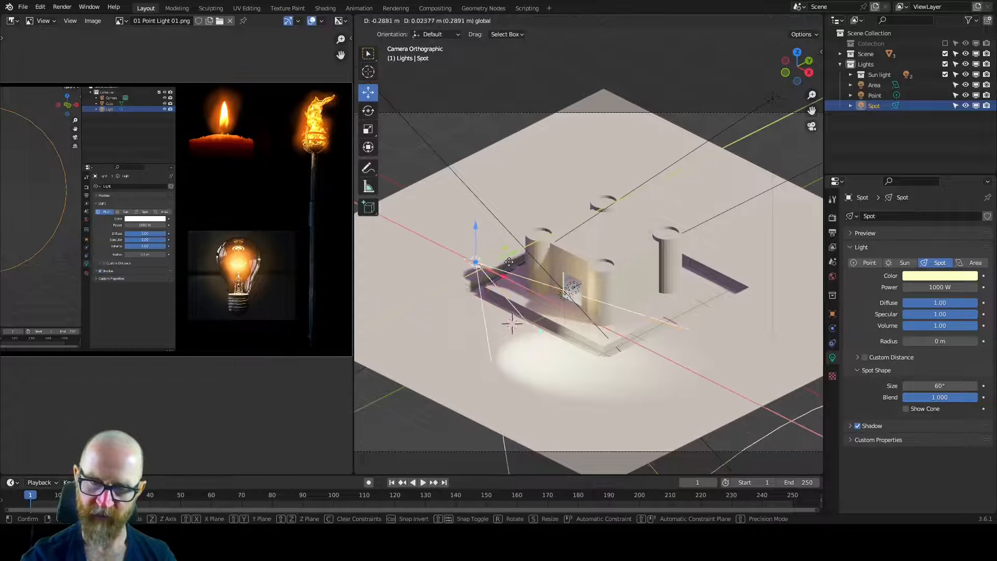
click(483, 220)
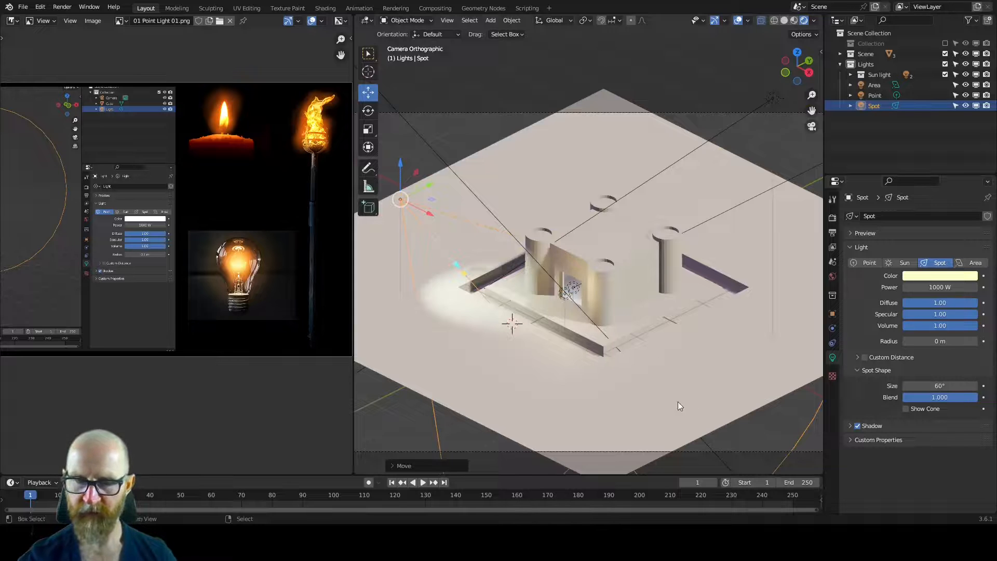
Separate the roof face from the castle walls into its own object and shift it slightly along Z.
scroll(706, 339, up, 3)
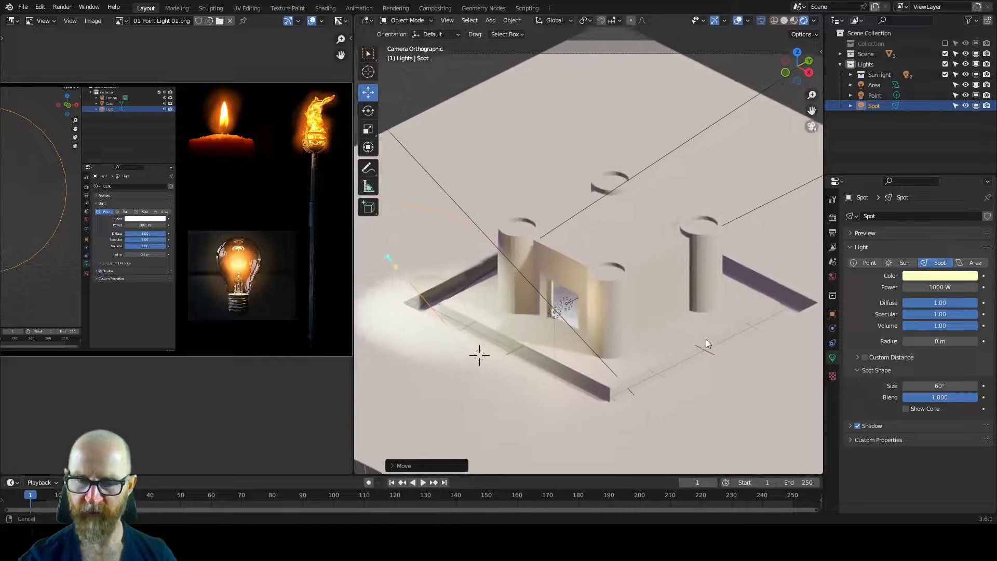
click(653, 257)
key(Tab)
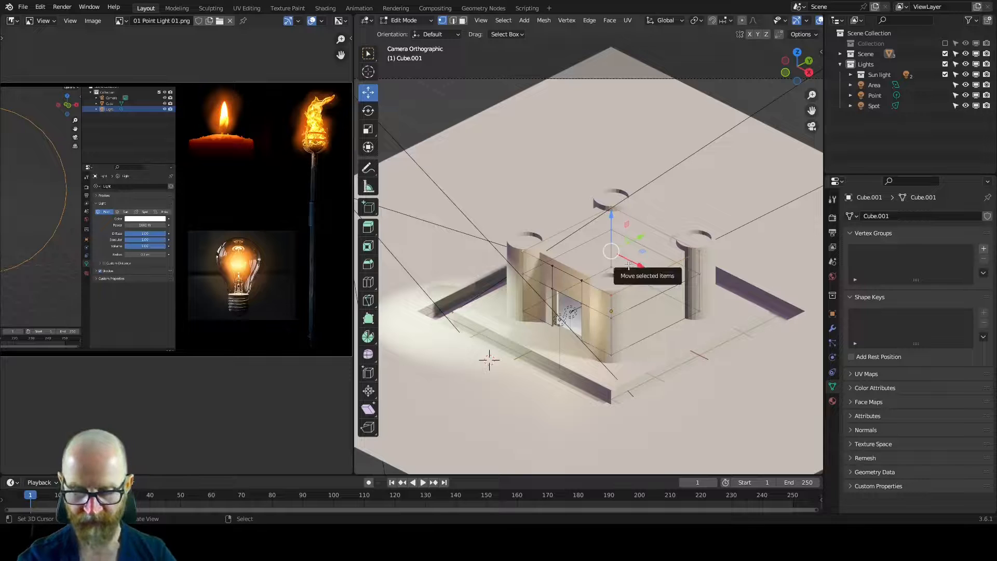
key(p)
click(629, 264)
key(Tab)
click(629, 256)
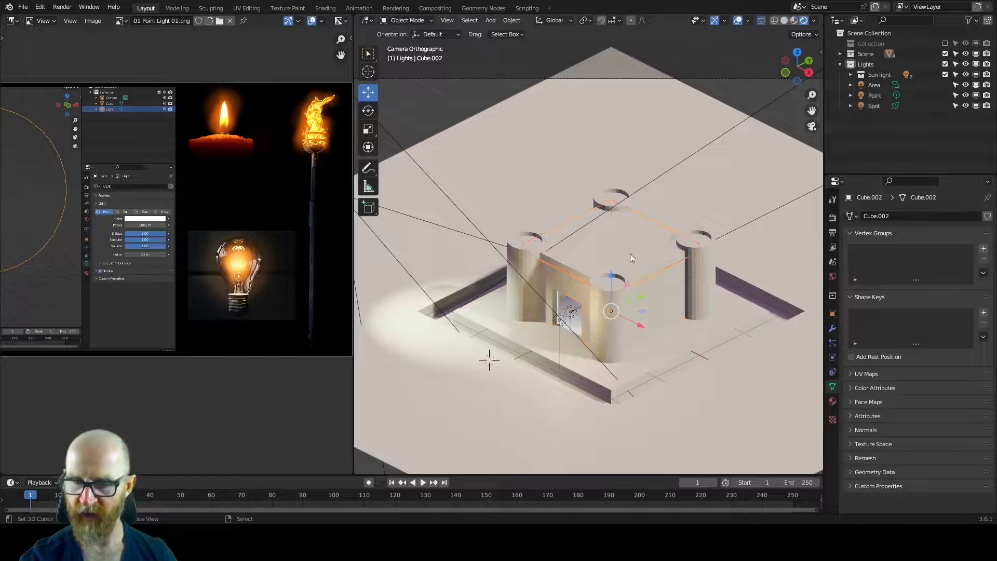
drag(611, 274, 612, 276)
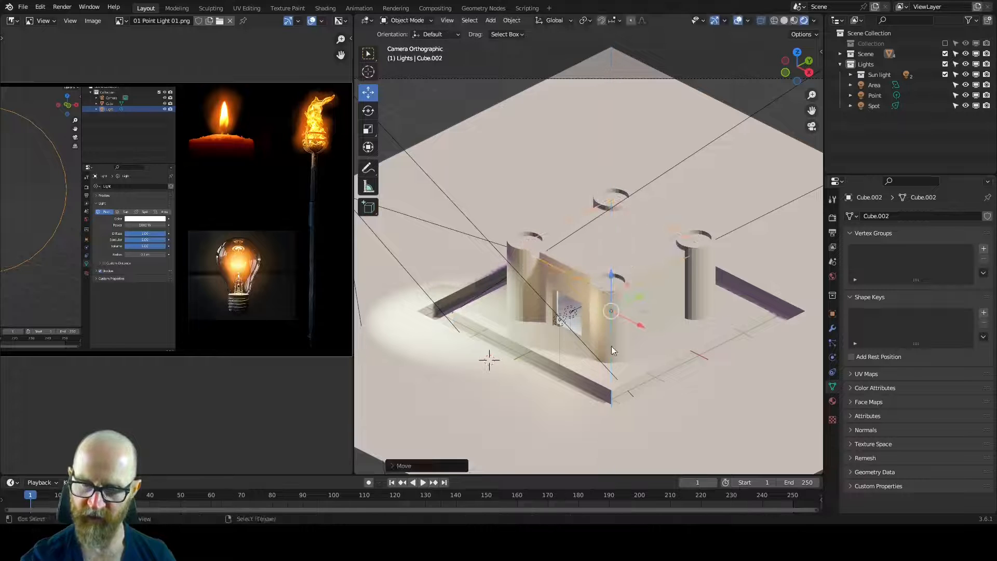
Scale the roof face to about 0.89 and lower it along Z so it sits inside the castle walls.
scroll(687, 317, down, 3)
key(Tab)
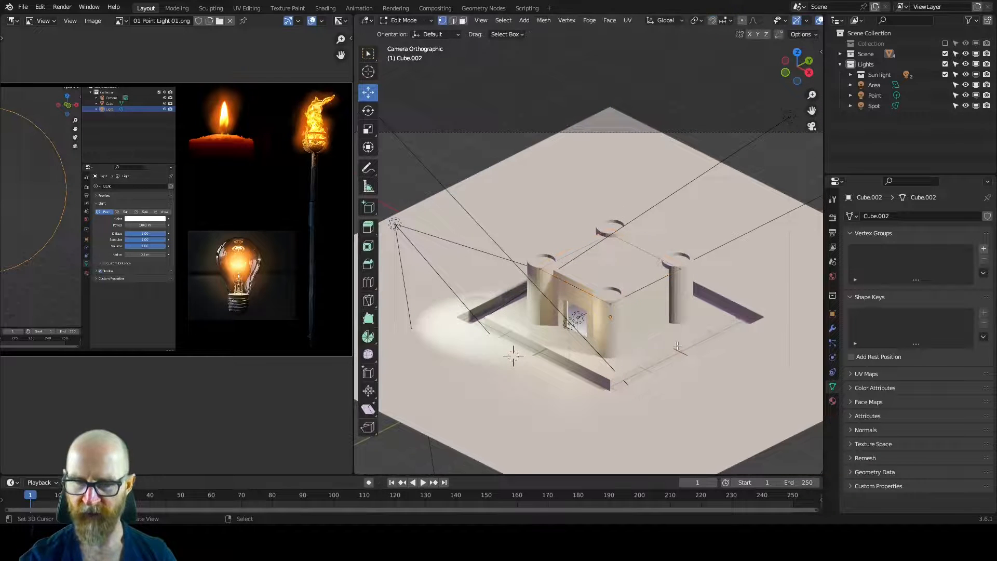
key(s)
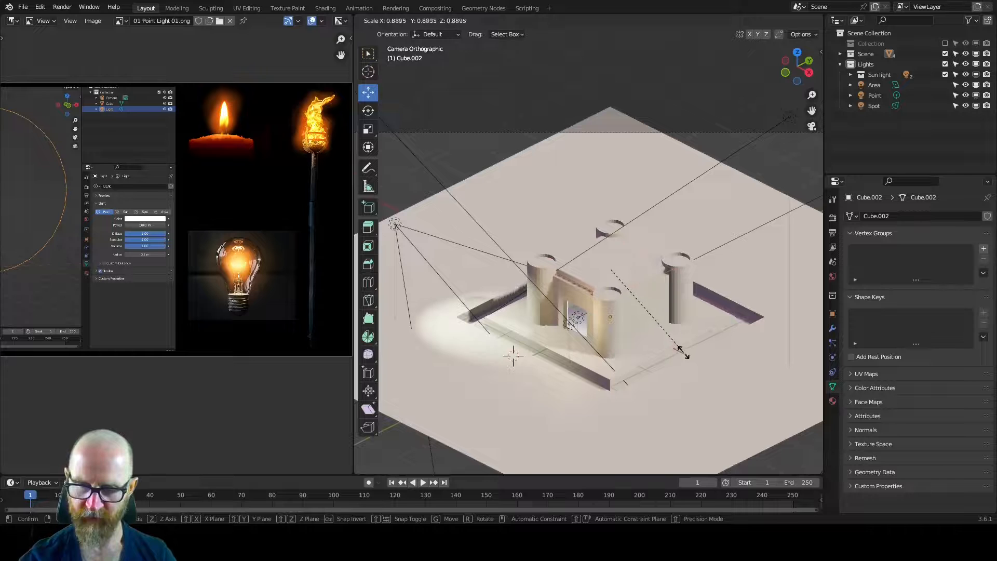
click(684, 354)
drag(611, 235, 611, 245)
key(Tab)
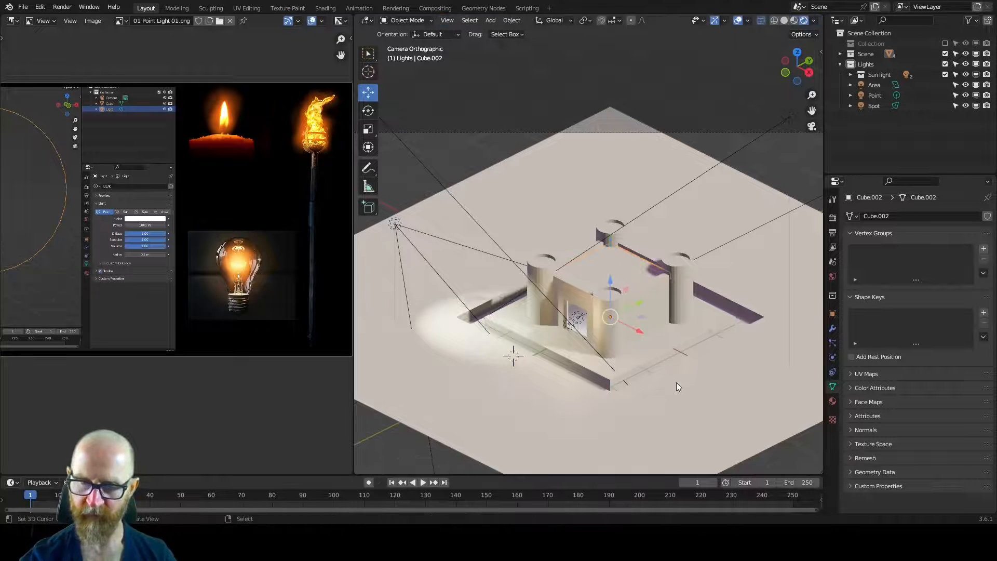
Give the four corner towers a new material with a slightly darkened sandy tan base colour.
scroll(676, 382, up, 1)
ctrl+middle_drag(681, 352, 713, 357)
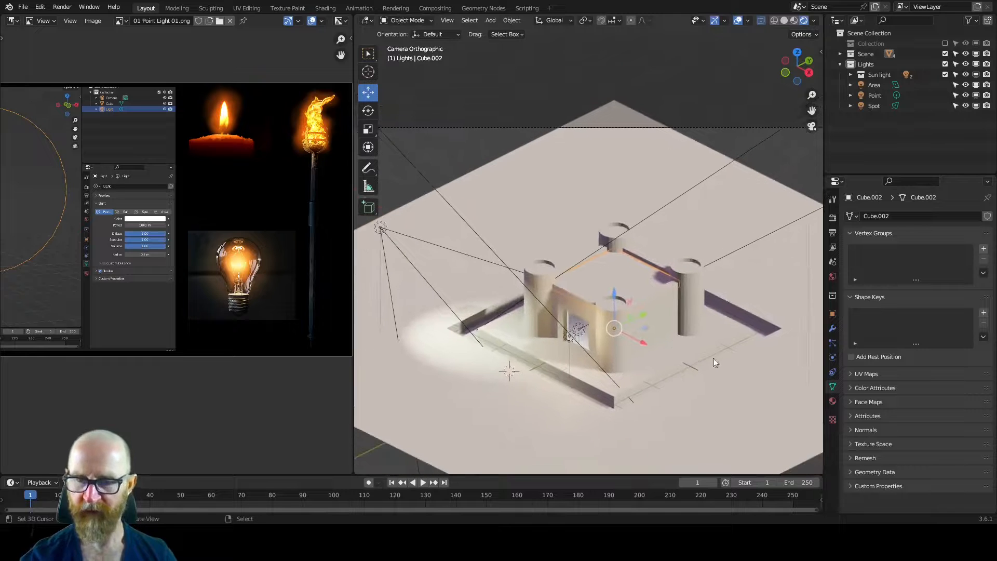
click(696, 294)
click(832, 401)
click(910, 260)
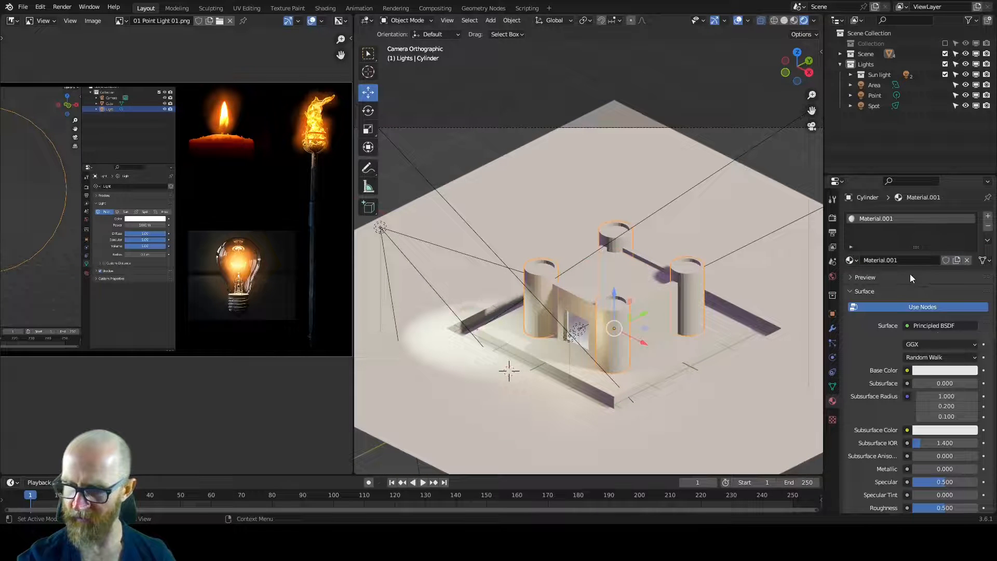
click(945, 370)
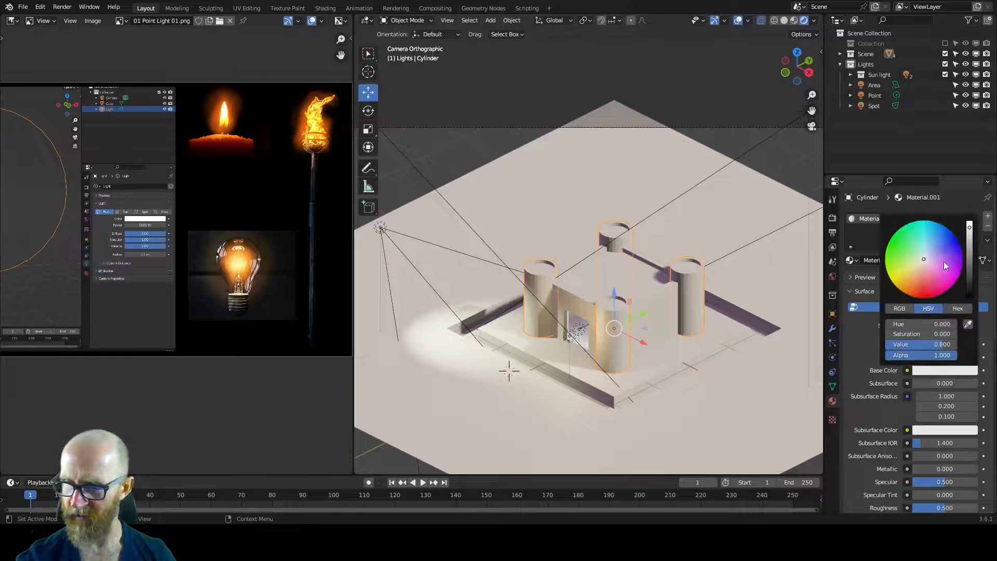
click(917, 266)
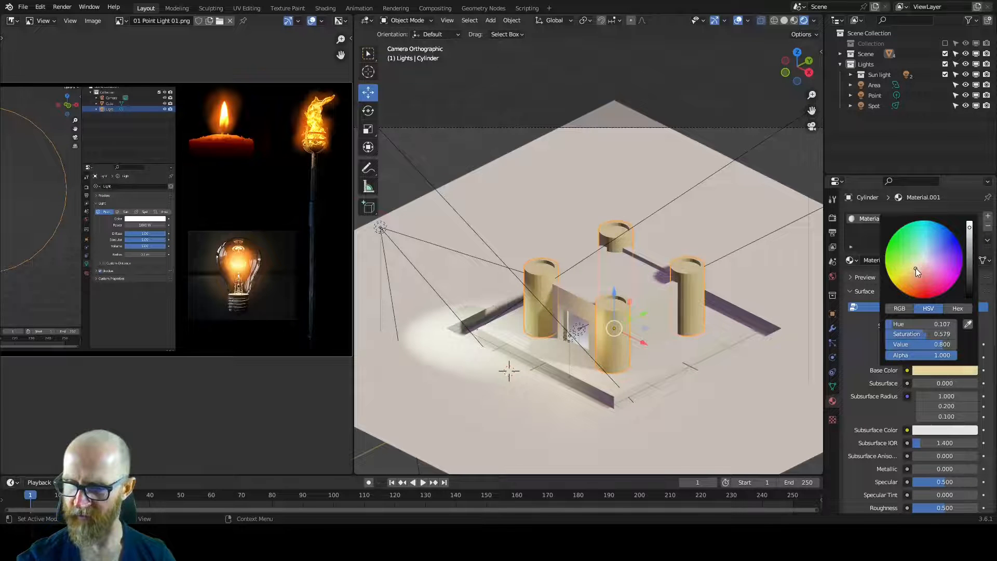
click(970, 243)
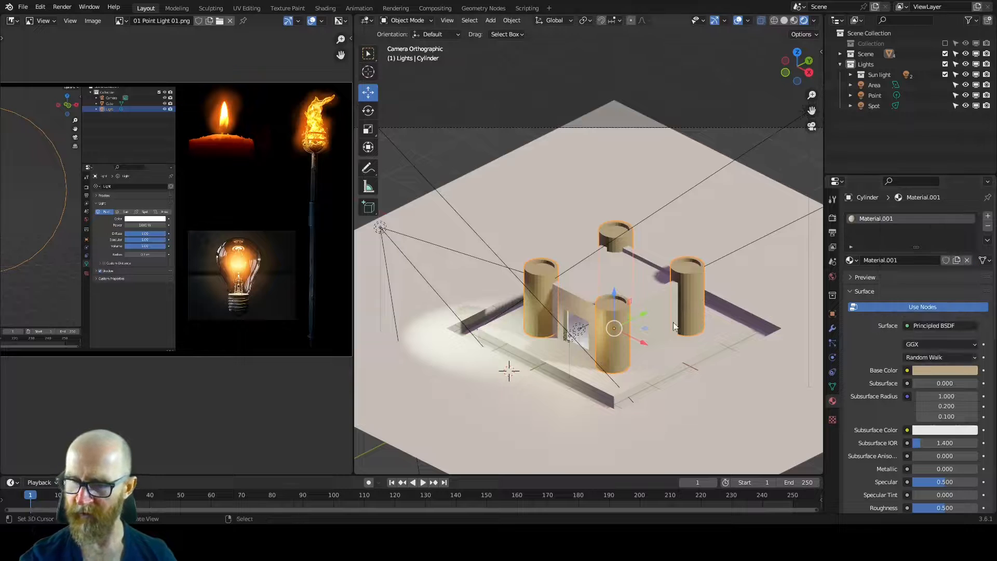
Rename the towers' material to "Stone wall".
double_click(896, 261)
text(Stone)
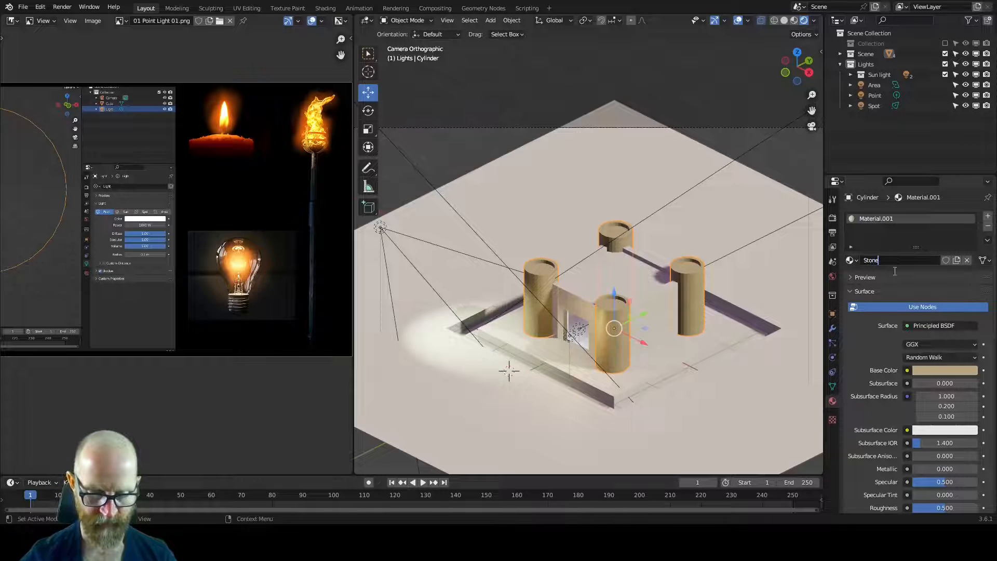
text( wall)
key(Return)
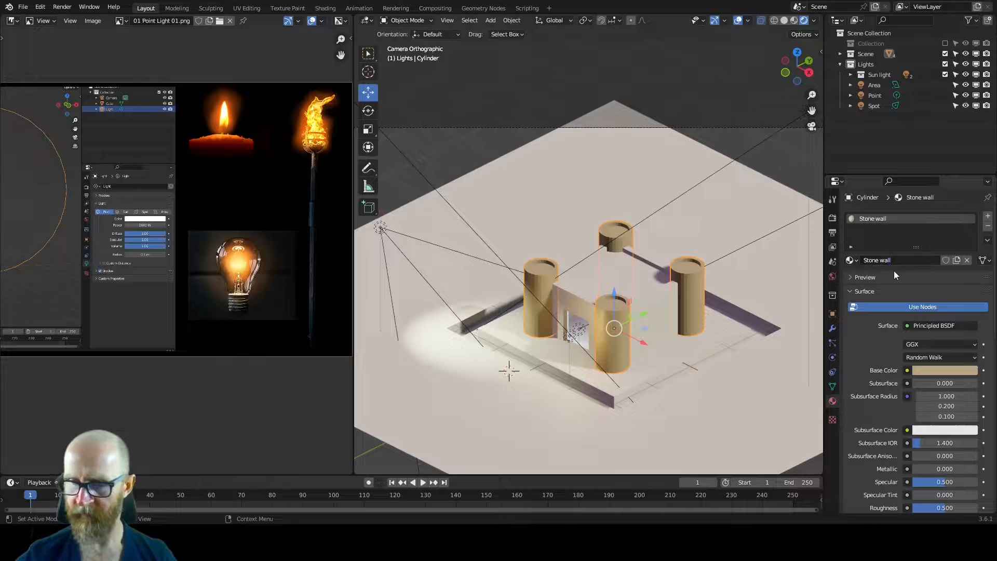
Link the towers' Stone wall material to the castle walls and roof.
click(655, 297)
shift+click(625, 230)
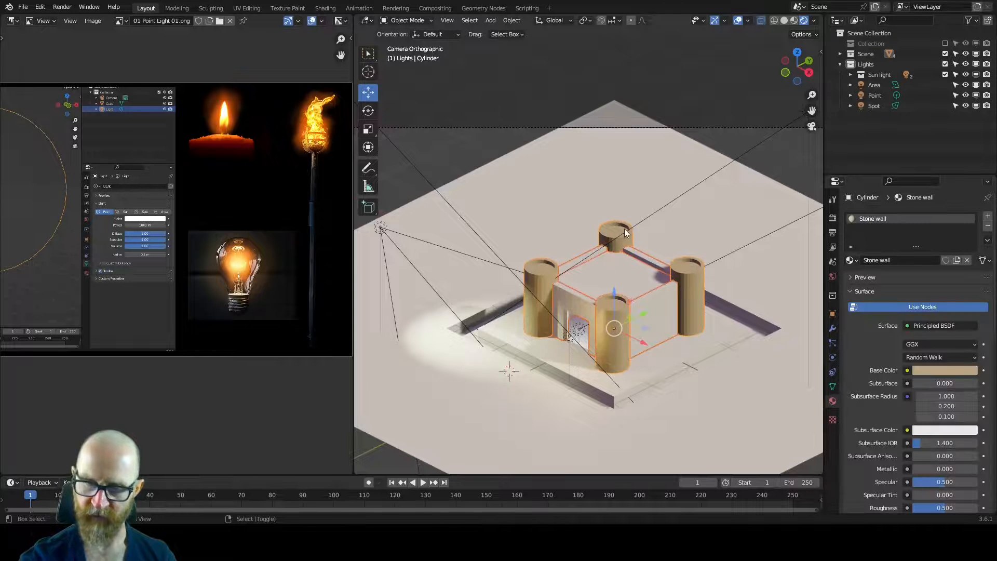
key(ctrl+l)
click(606, 255)
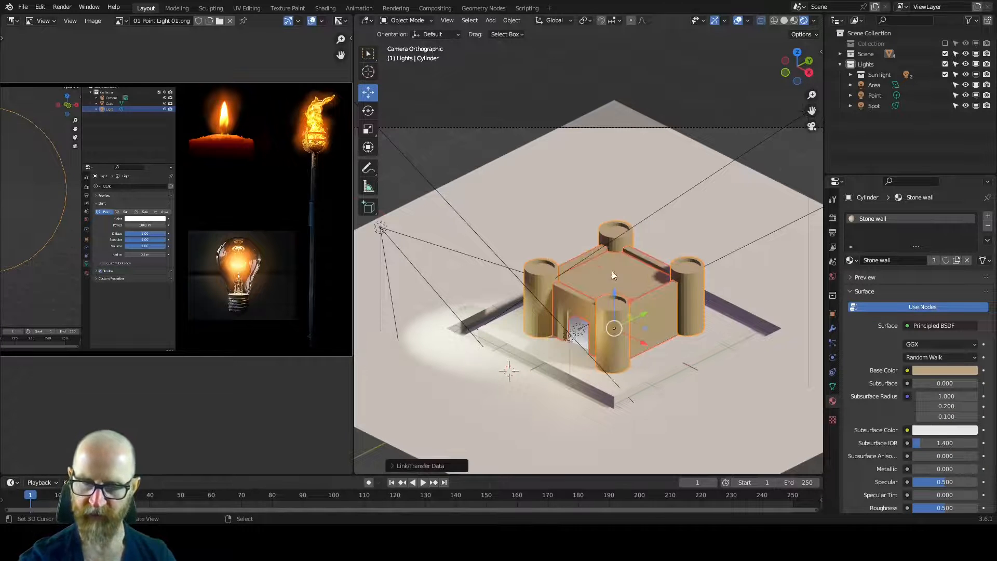
click(742, 380)
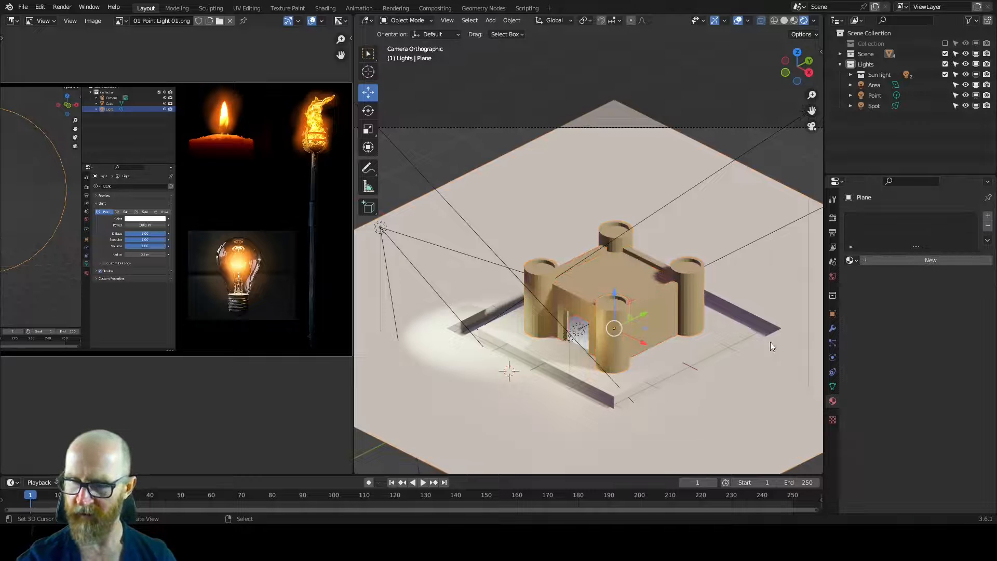
Select the spot light and raise it in two moves, keeping its pool of light at the outer wall's corner.
scroll(697, 345, up, 4)
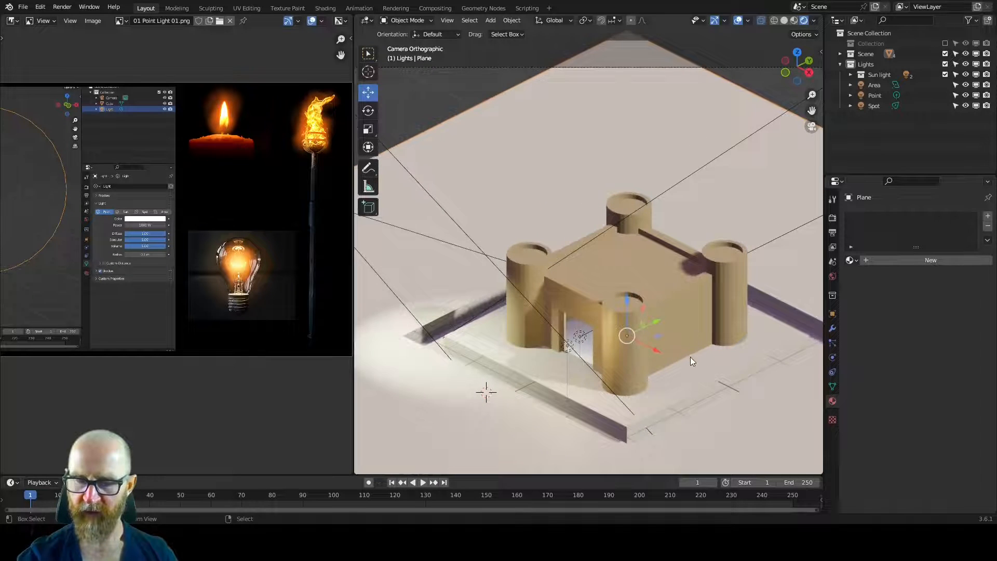
scroll(691, 356, down, 6)
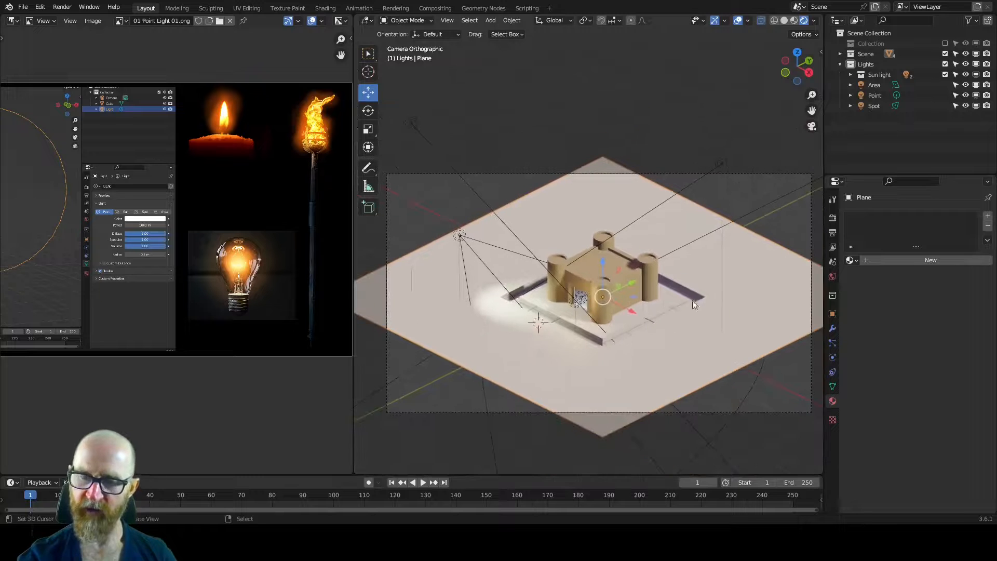
shift+middle_drag(709, 288, 706, 297)
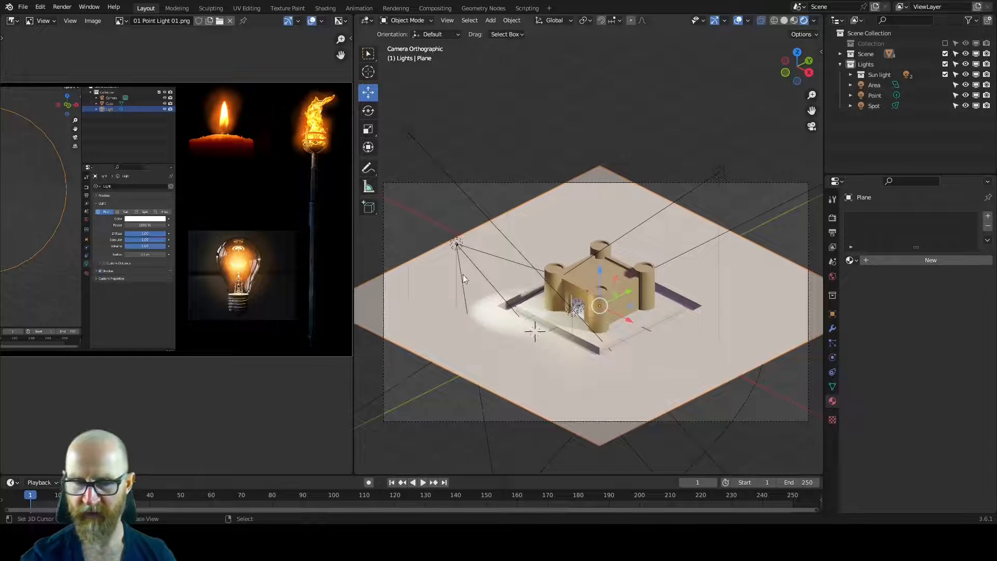
click(463, 254)
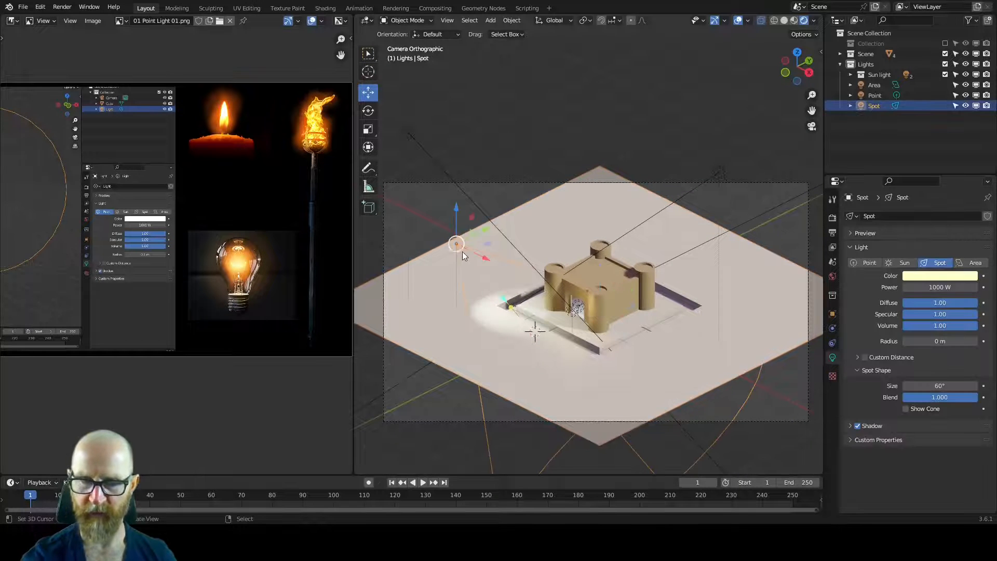
key(g)
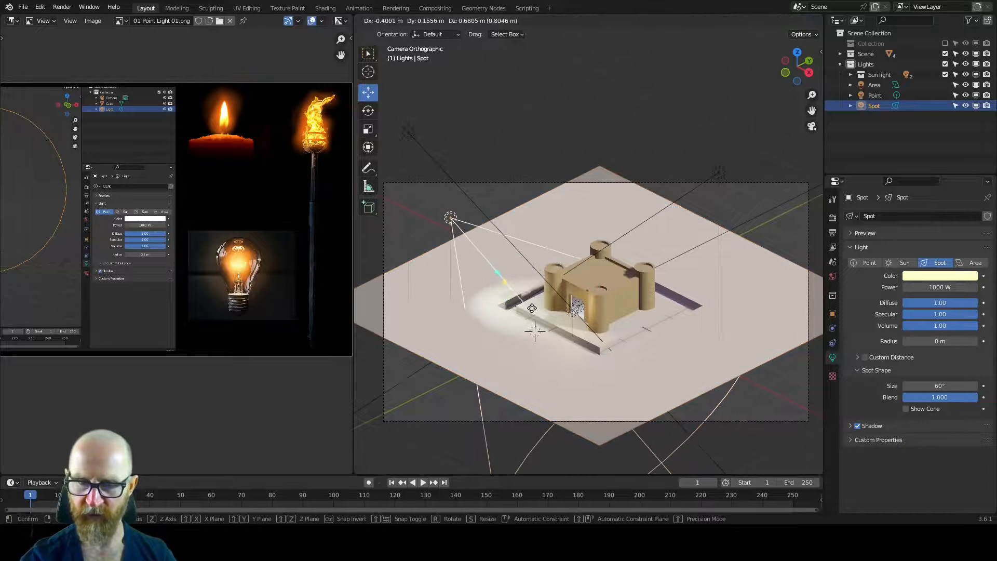
click(532, 310)
key(g)
click(541, 308)
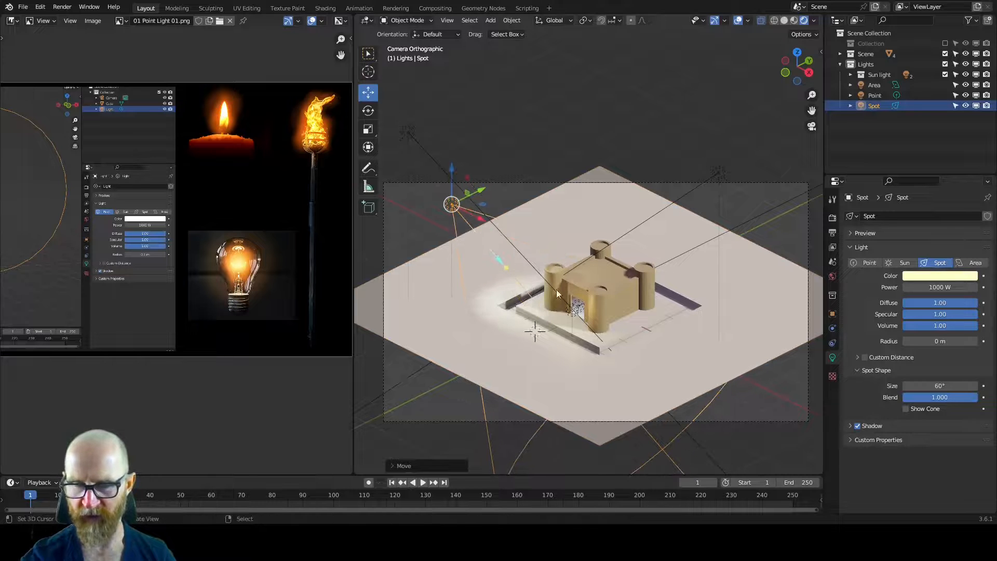
Deselect everything and hide the viewport overlays and gizmos to examine the lit castle without helper graphics.
ctrl+middle_drag(595, 357, 616, 332)
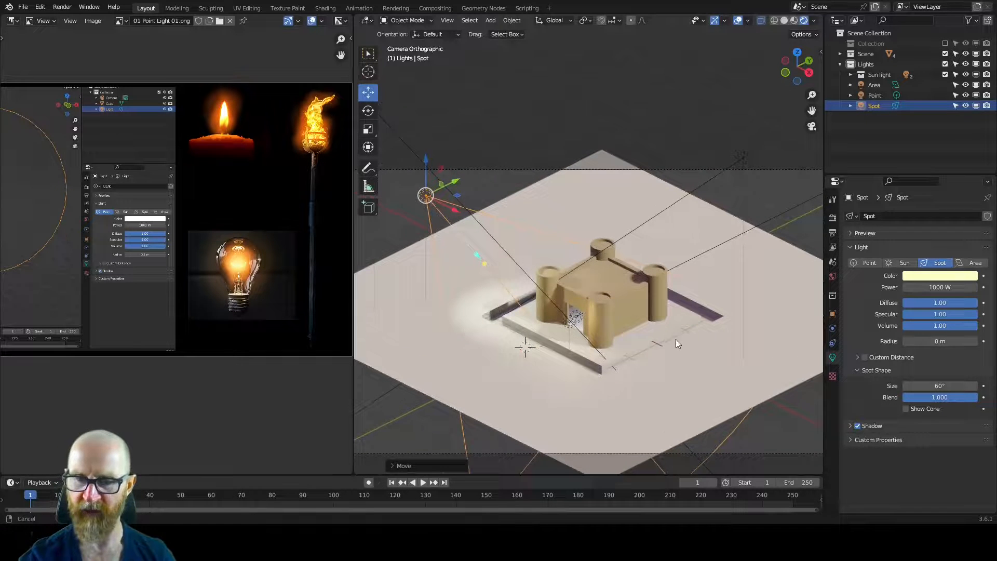
shift+middle_drag(676, 338, 650, 329)
ctrl+middle_drag(787, 230, 766, 239)
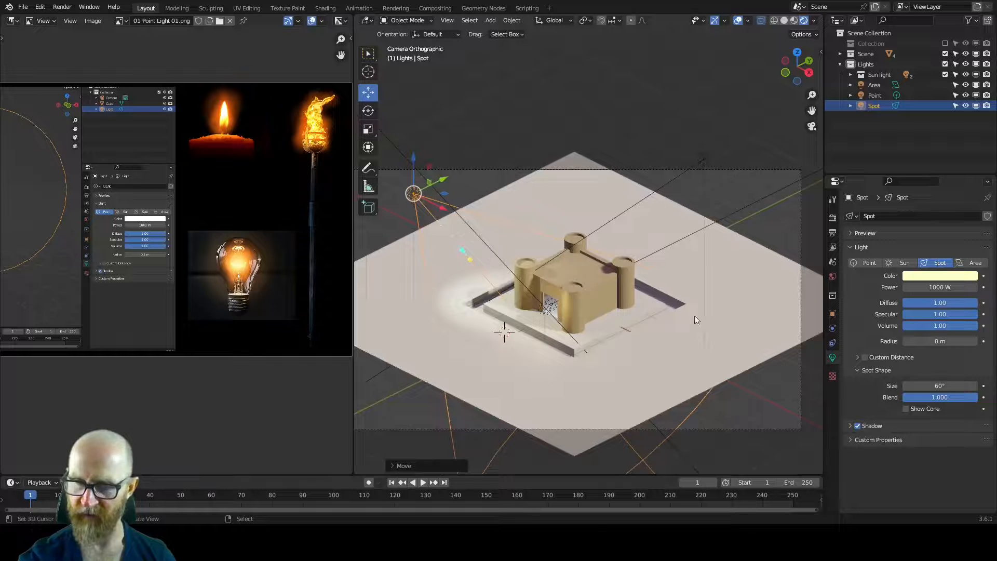
key(alt+a)
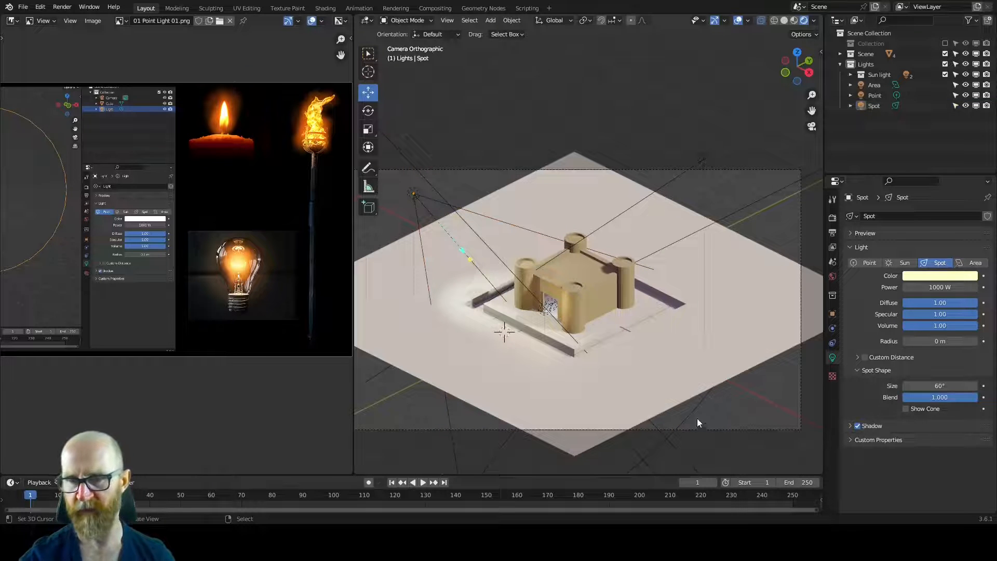
click(738, 21)
click(715, 20)
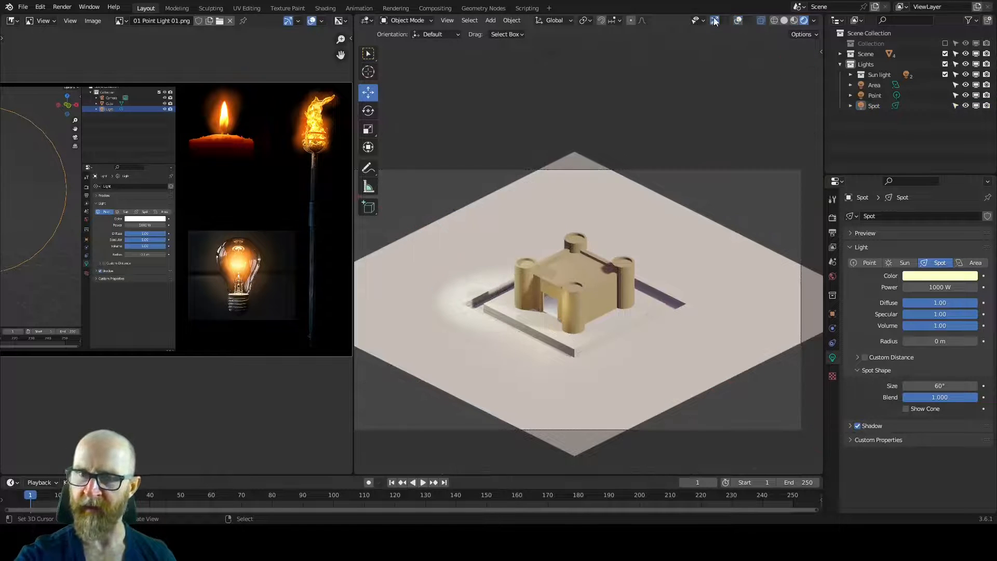
ctrl+middle_drag(645, 406, 647, 250)
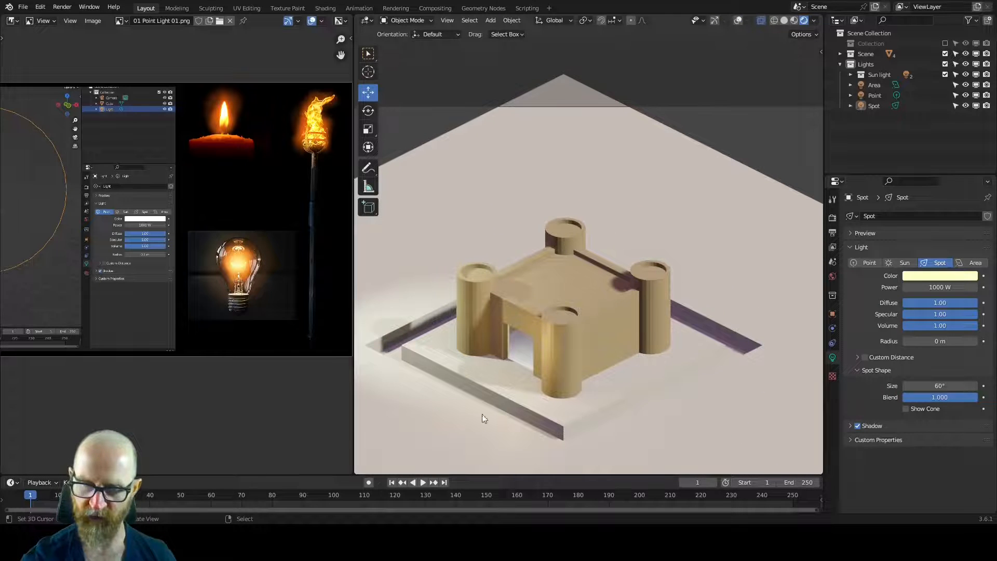
ctrl+middle_drag(725, 298, 646, 314)
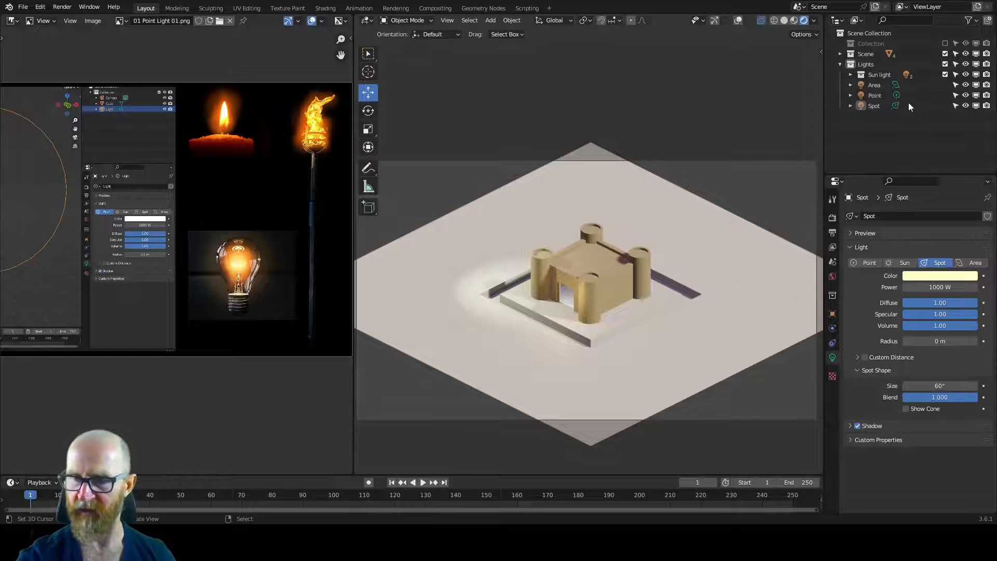
Expand the Sun light collection, check the main sun's colour, and change Sun.001's colour to a strongly saturated magenta.
click(852, 74)
click(884, 84)
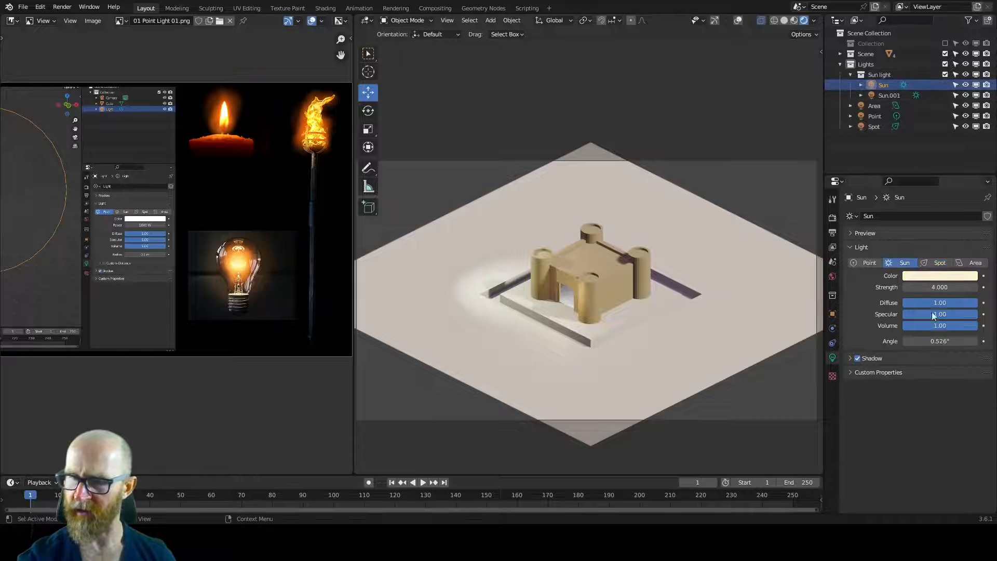
click(942, 276)
click(889, 95)
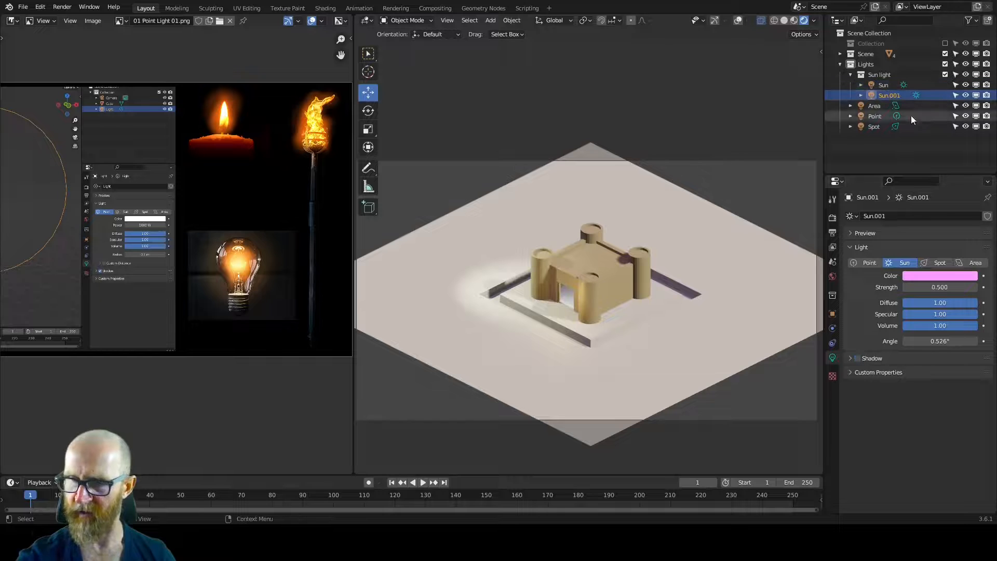
click(935, 275)
drag(944, 183, 954, 195)
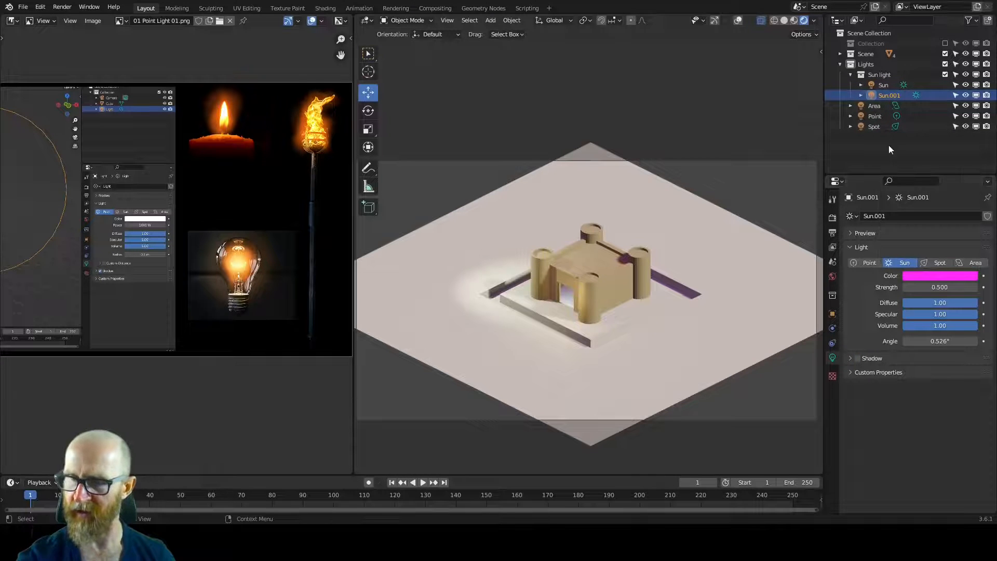
Hide the Point and Spot lights and soften Sun.001's colour to a lighter pink.
click(966, 116)
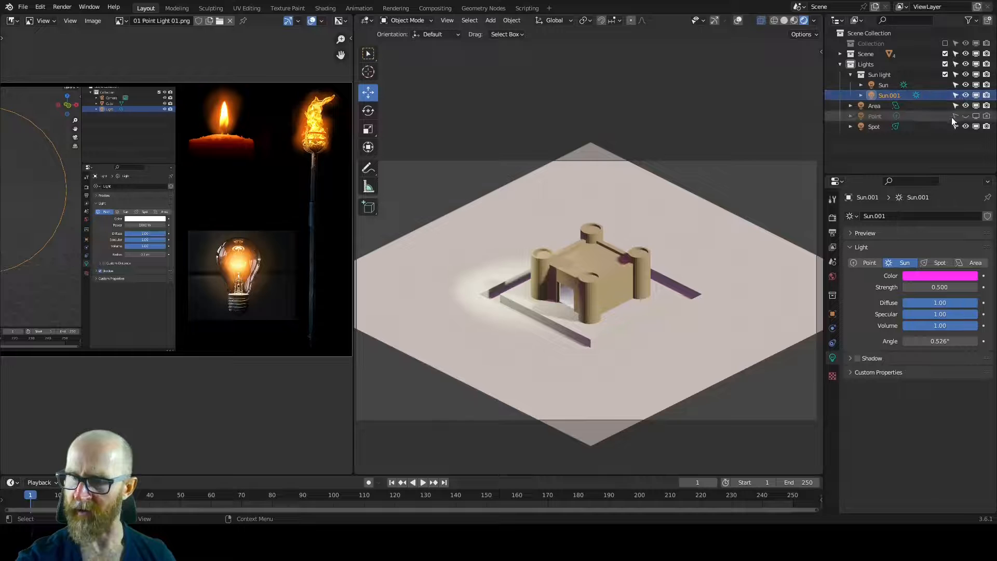
click(966, 126)
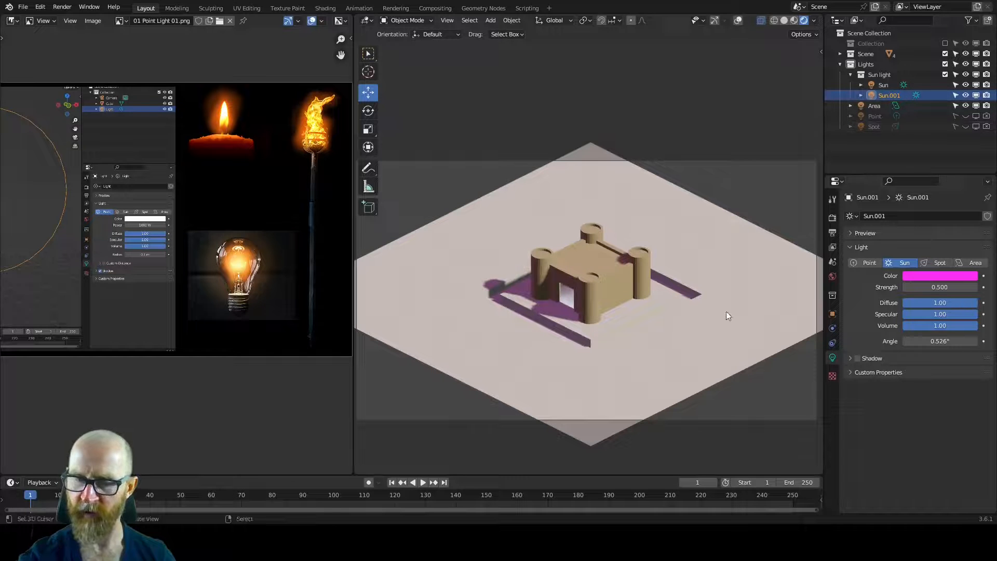
click(948, 276)
drag(958, 185, 941, 187)
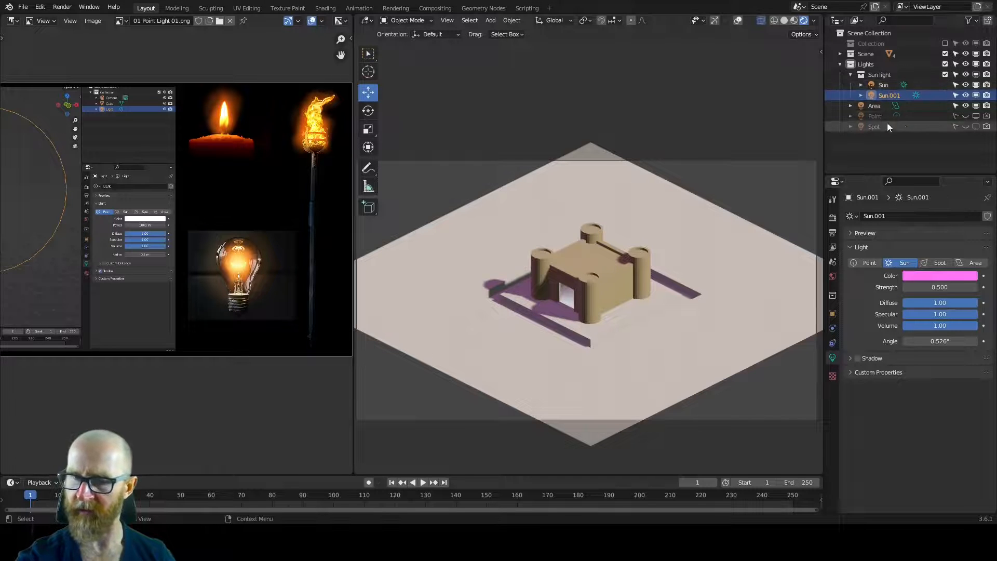
Switch visibility from the Area light to the Point light and restore the viewport gizmos and overlays.
click(962, 106)
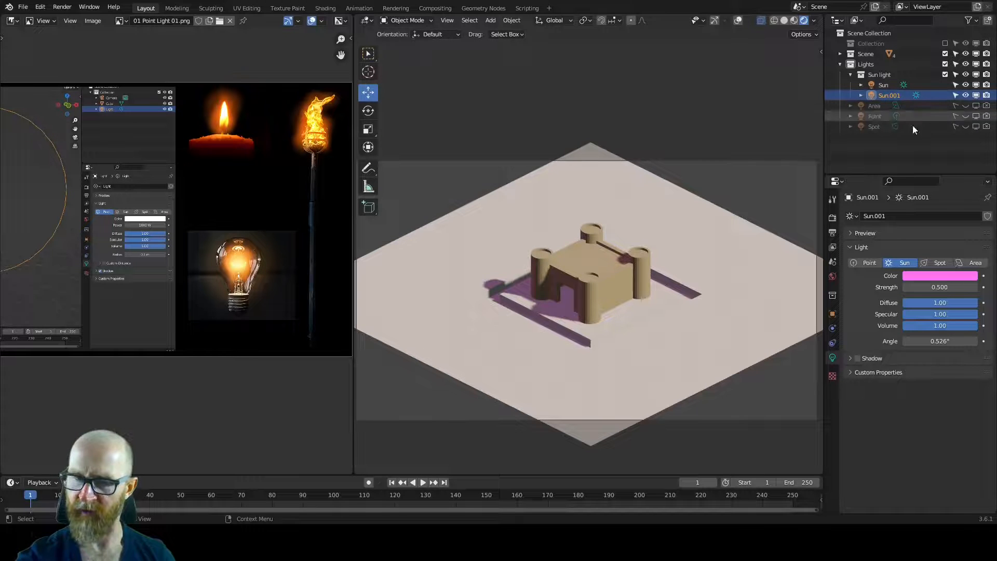
click(962, 117)
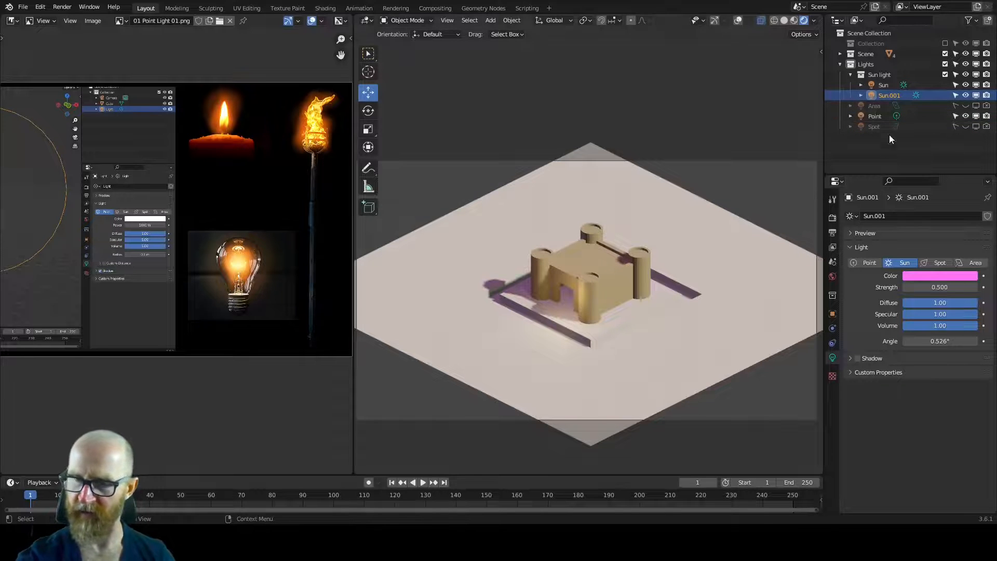
click(721, 21)
click(738, 20)
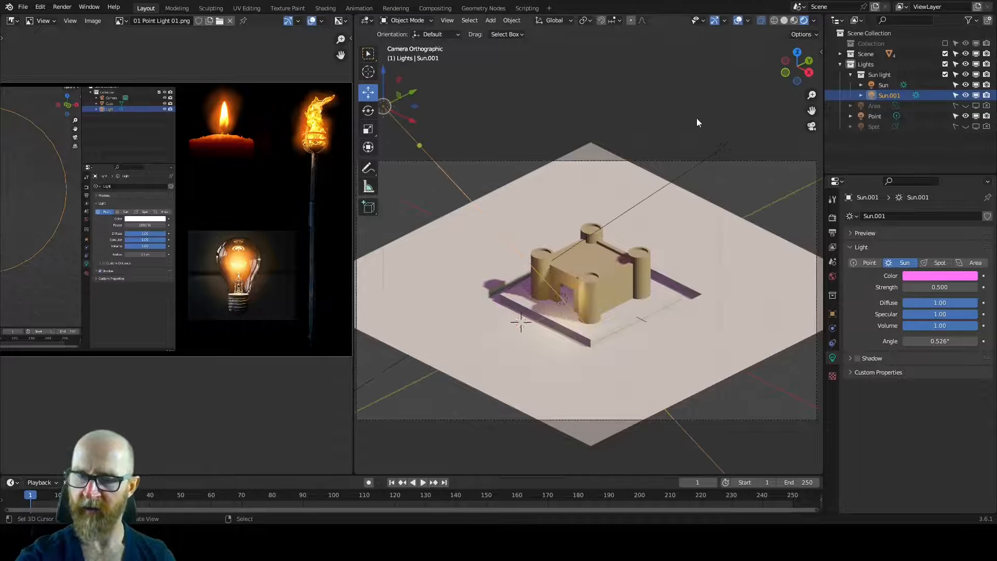
Move the Point light from the gateway front into the castle body and set its power to 10 W.
click(562, 301)
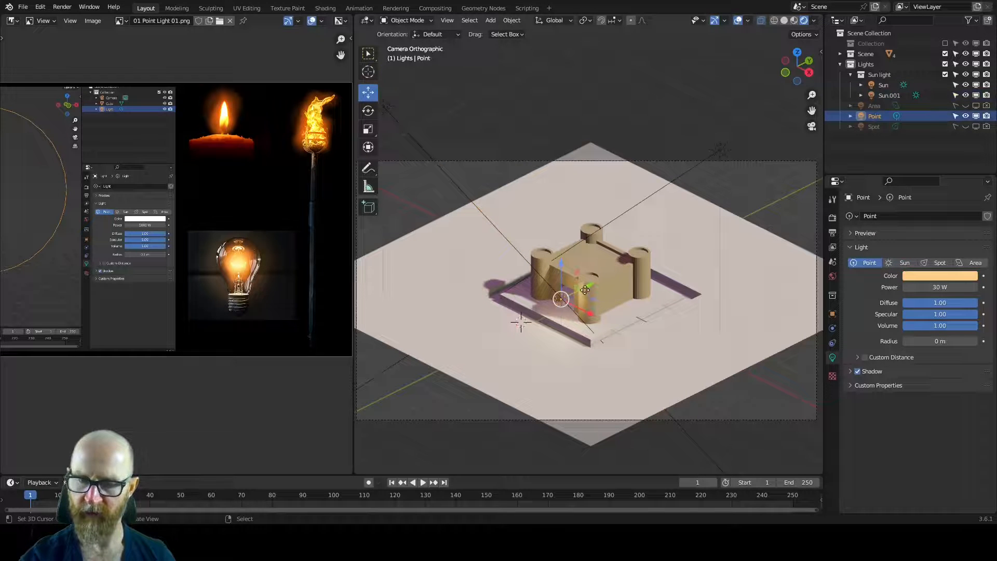
drag(598, 305, 611, 282)
click(941, 291)
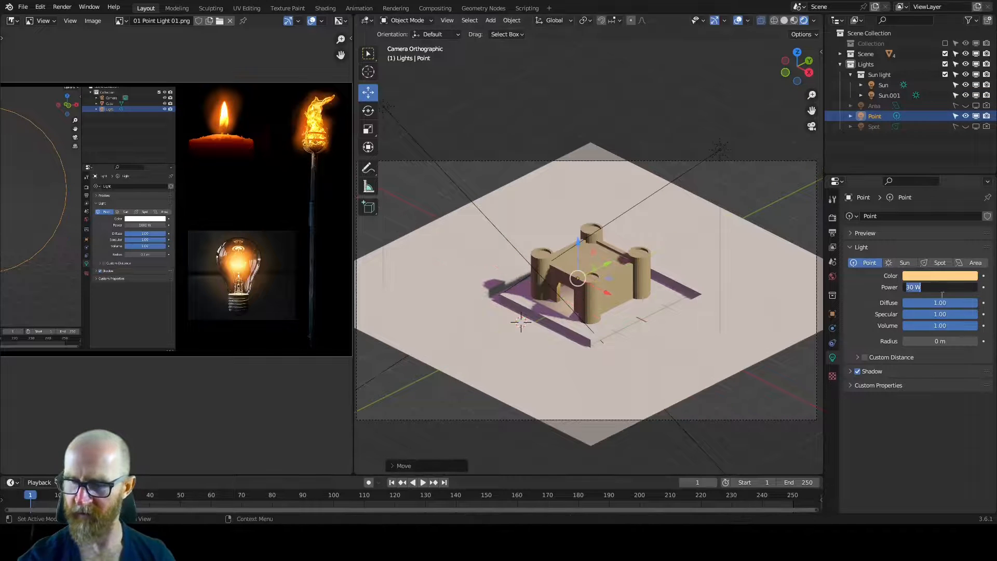
text(10)
key(Return)
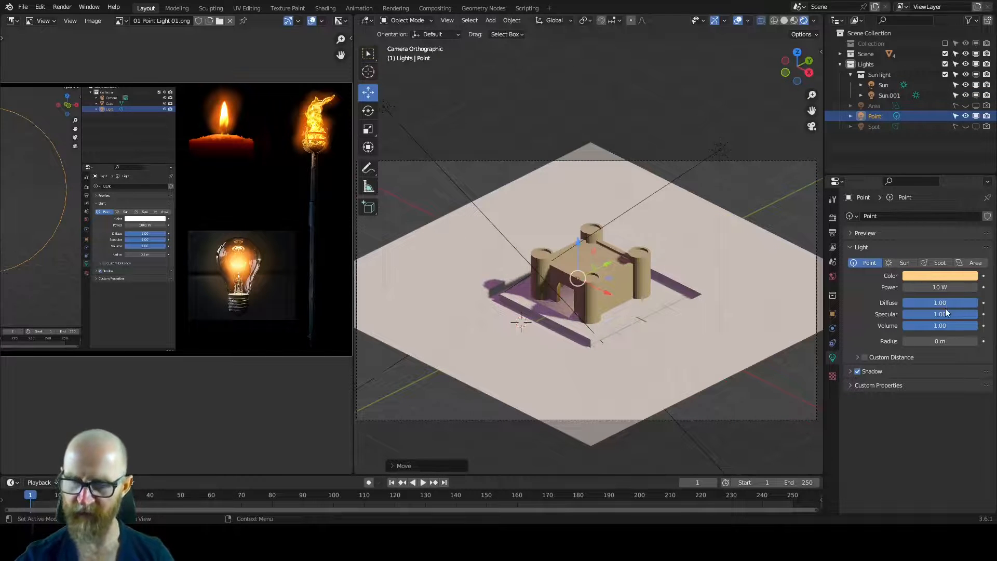
drag(613, 282, 616, 272)
Set the Point light's radius to 0.5 m.
ctrl+middle_drag(688, 274, 669, 306)
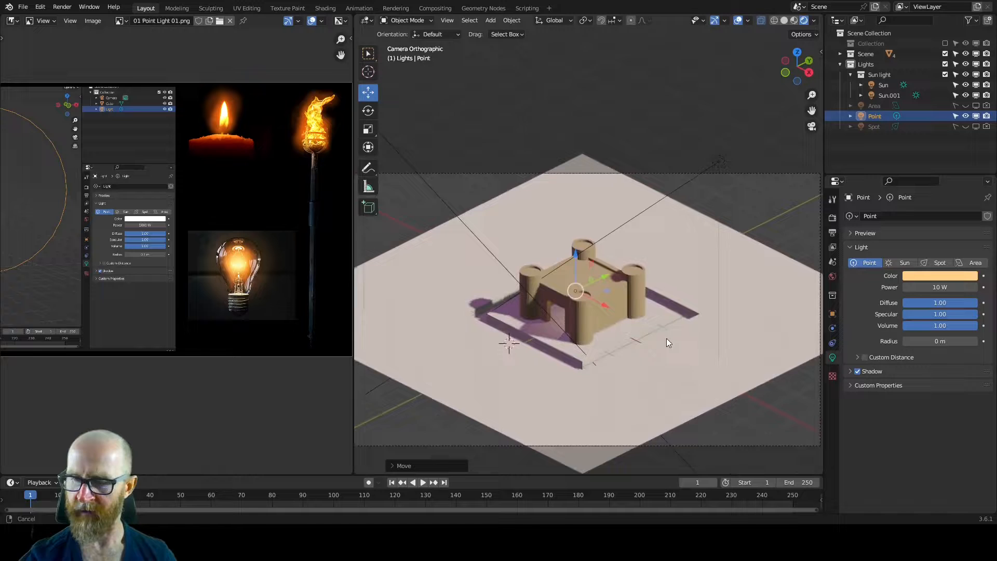
ctrl+middle_drag(667, 338, 667, 333)
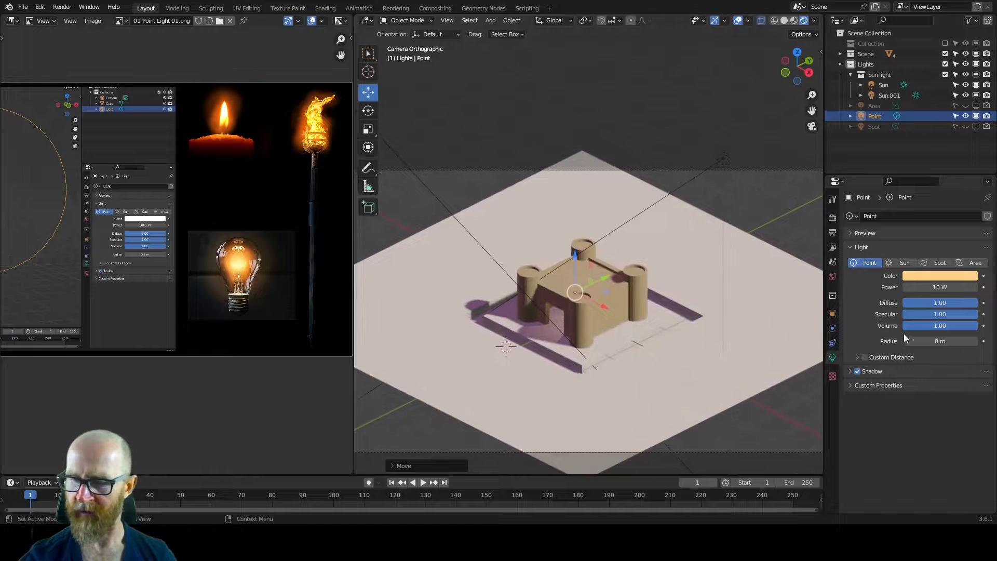
click(935, 341)
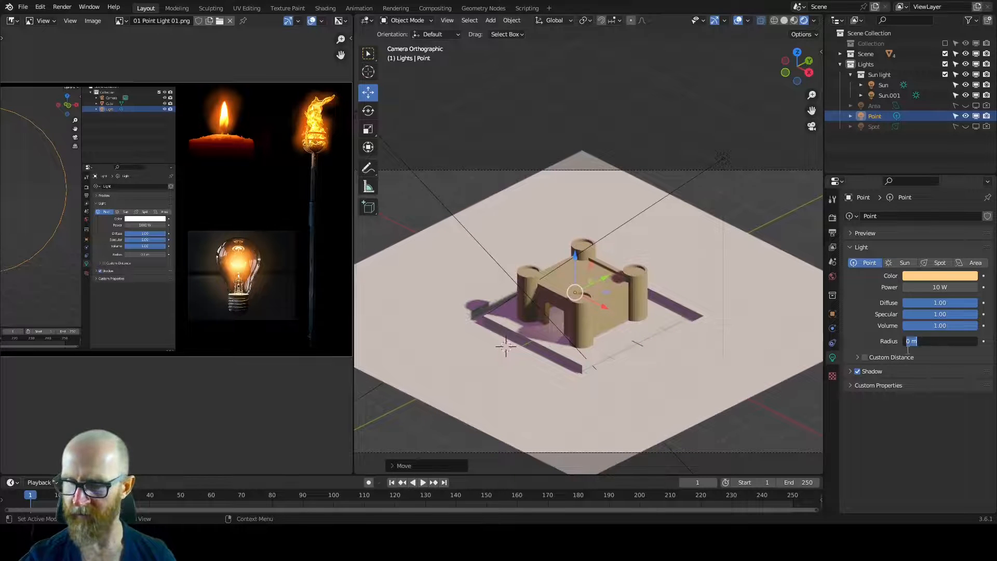
text(0.5)
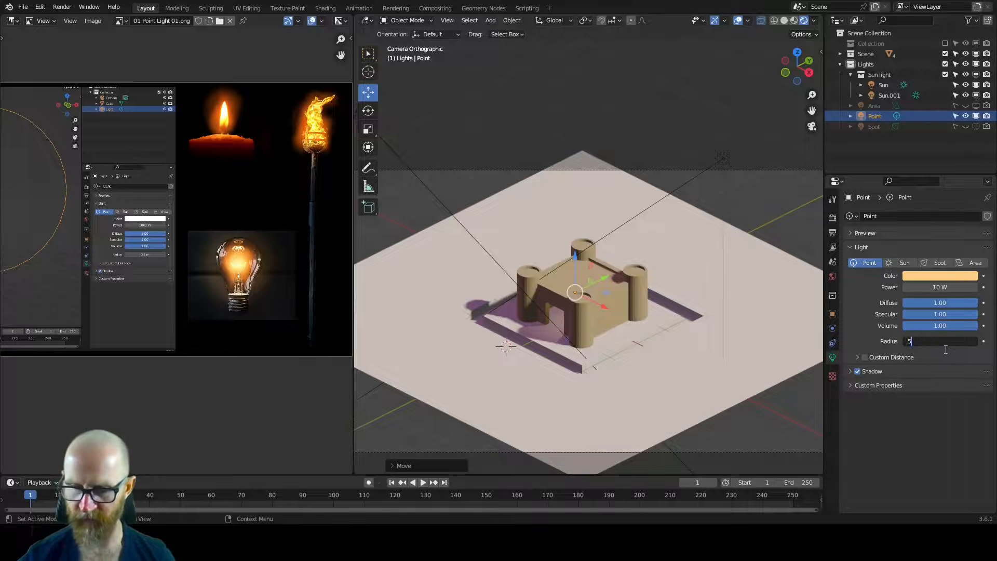
key(Return)
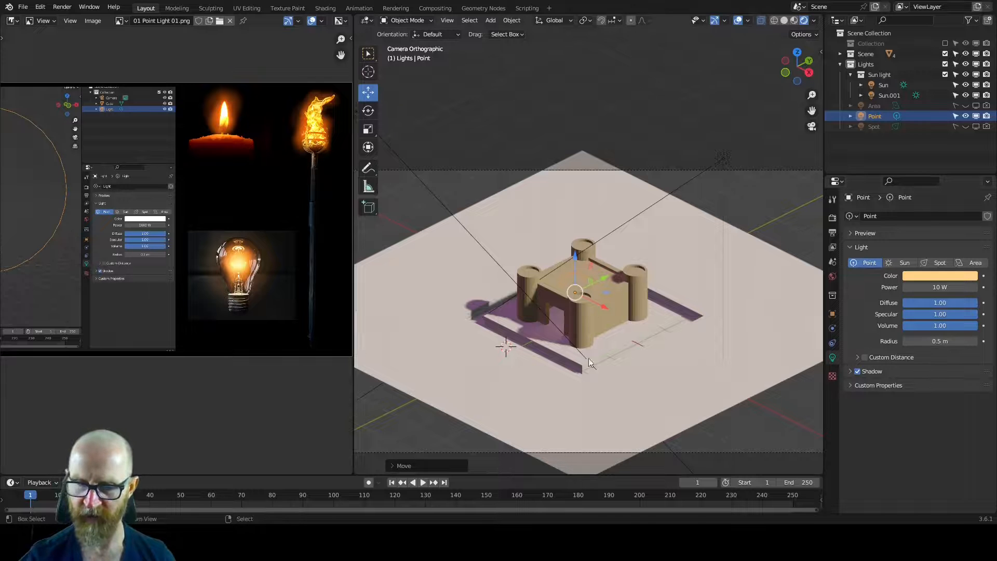
Compare the gateway shadows close up with the Point light's radius set to 0 m, 5 m and 1 m.
ctrl+middle_drag(588, 358, 633, 287)
shift+middle_drag(594, 391, 643, 247)
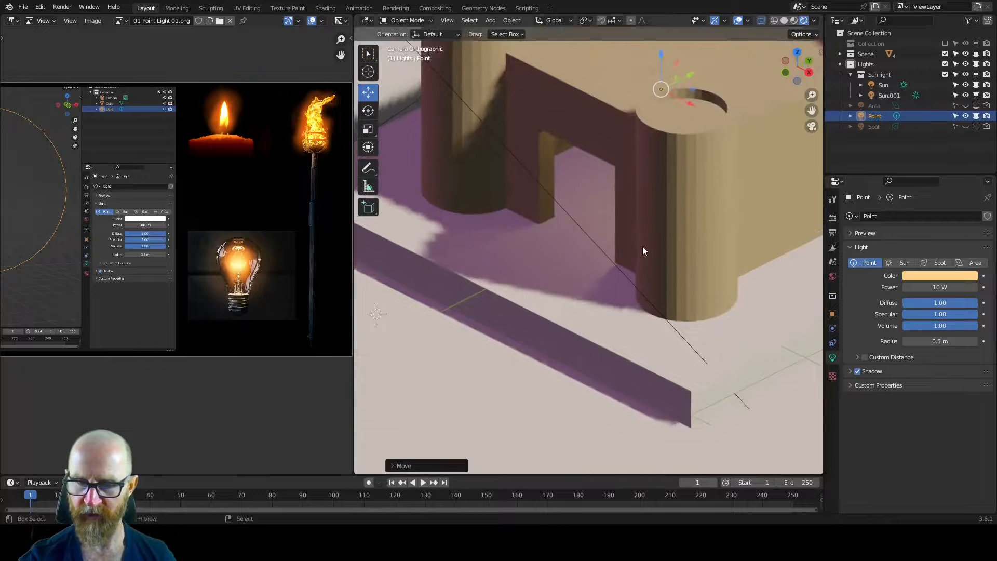
shift+middle_drag(621, 301, 639, 317)
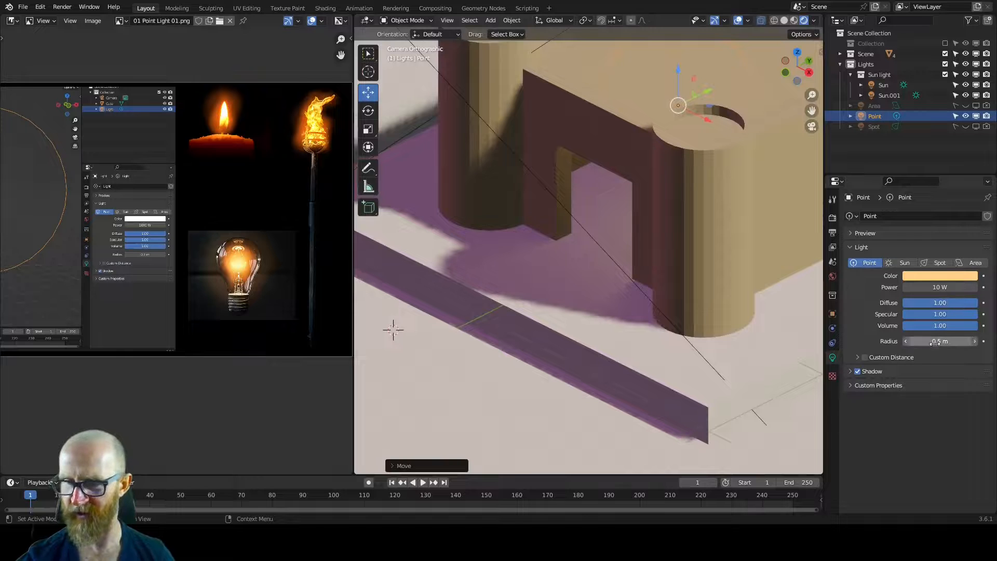
click(935, 342)
text(0)
key(Return)
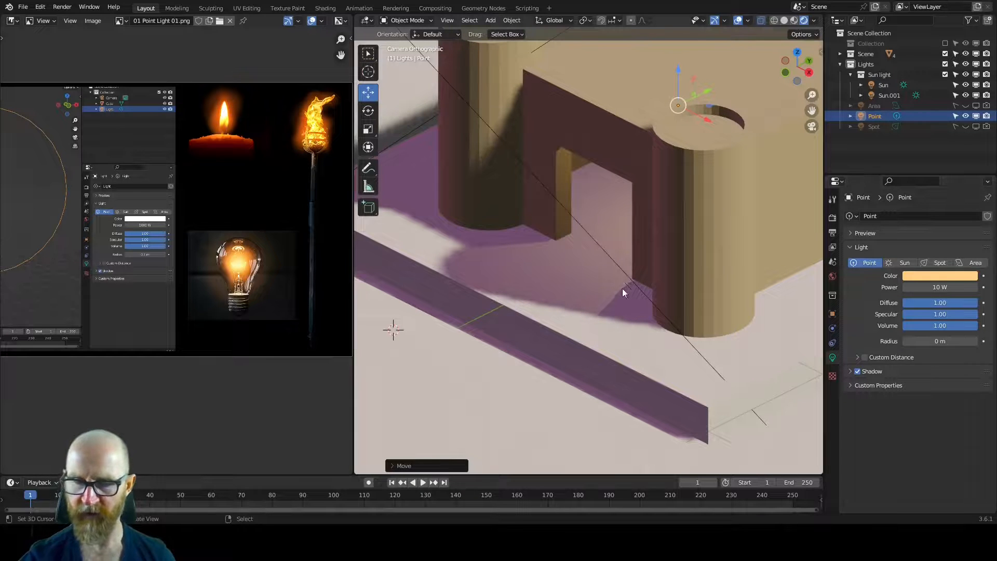
click(939, 341)
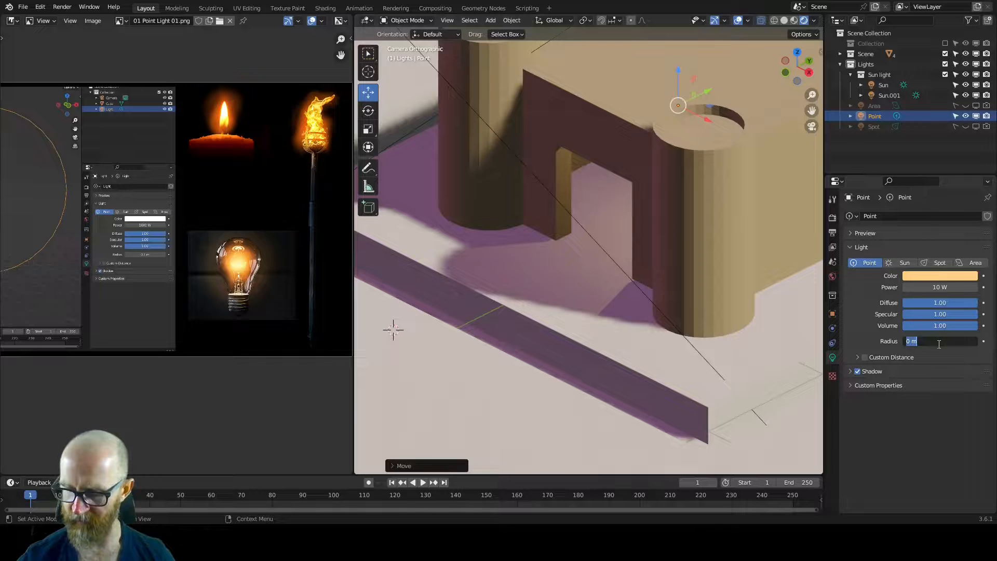
text(5)
key(Return)
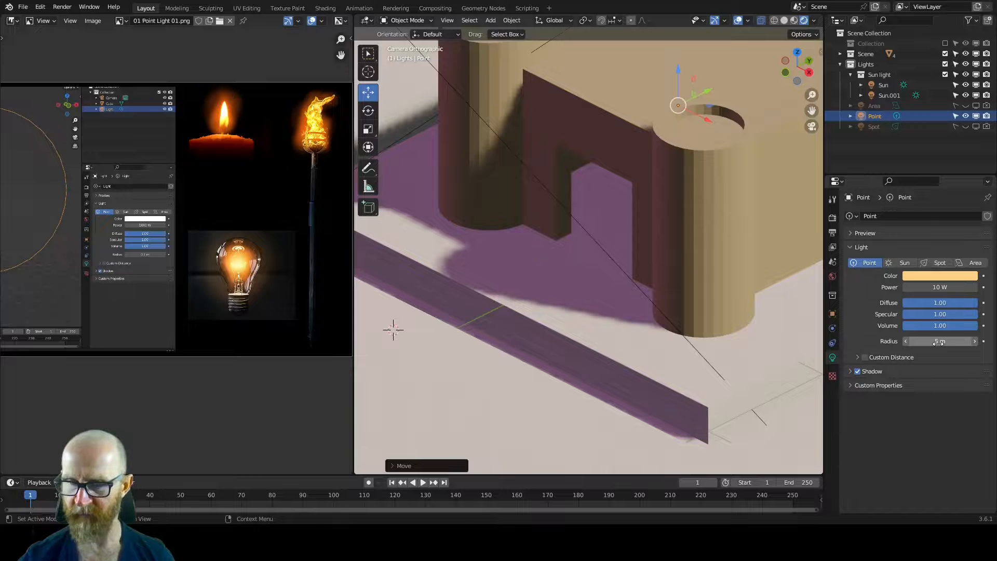
click(939, 341)
text(1)
key(Return)
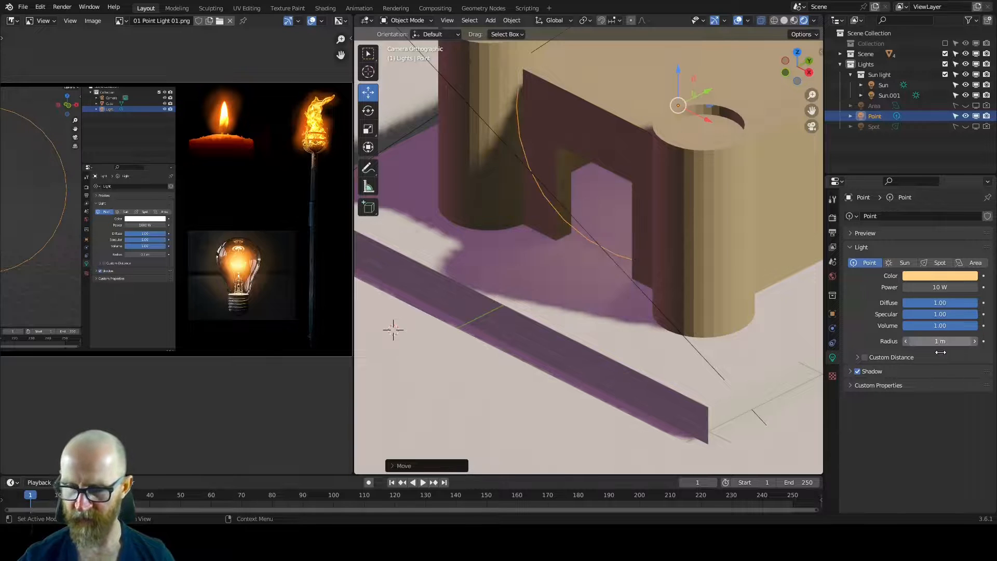
Return the Point light's radius to 0.5 m and raise its power to 50 W.
click(937, 343)
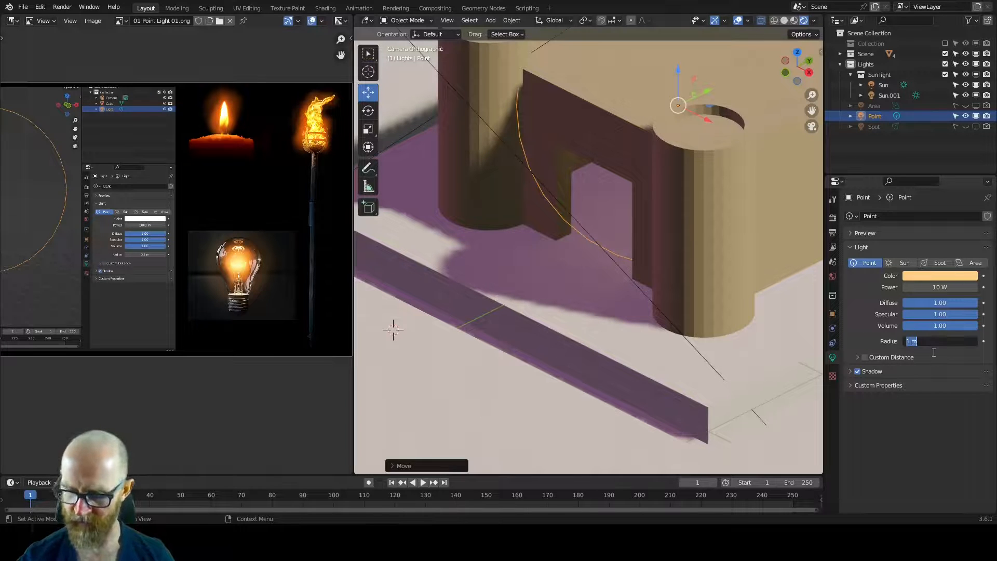
text(0.5)
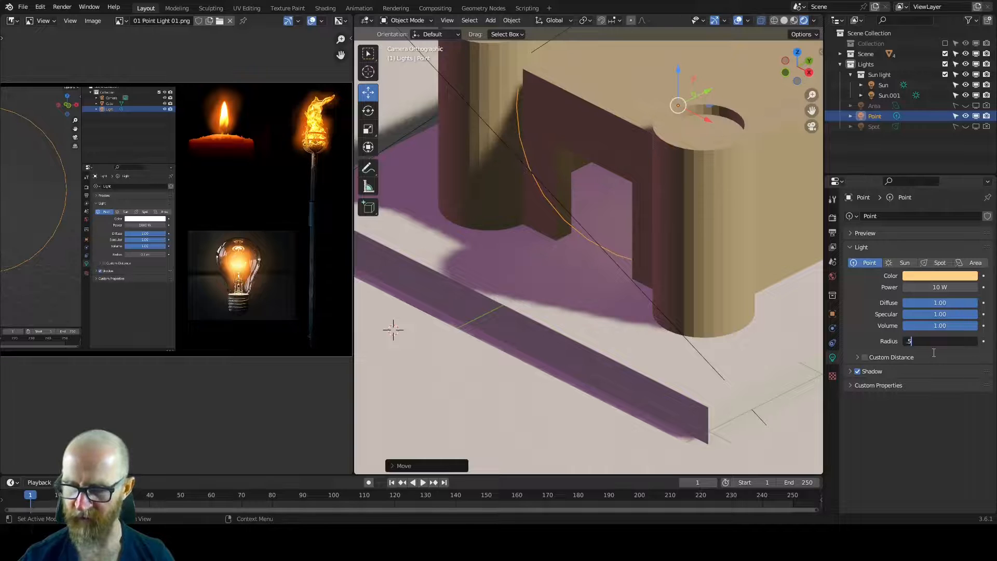
key(Return)
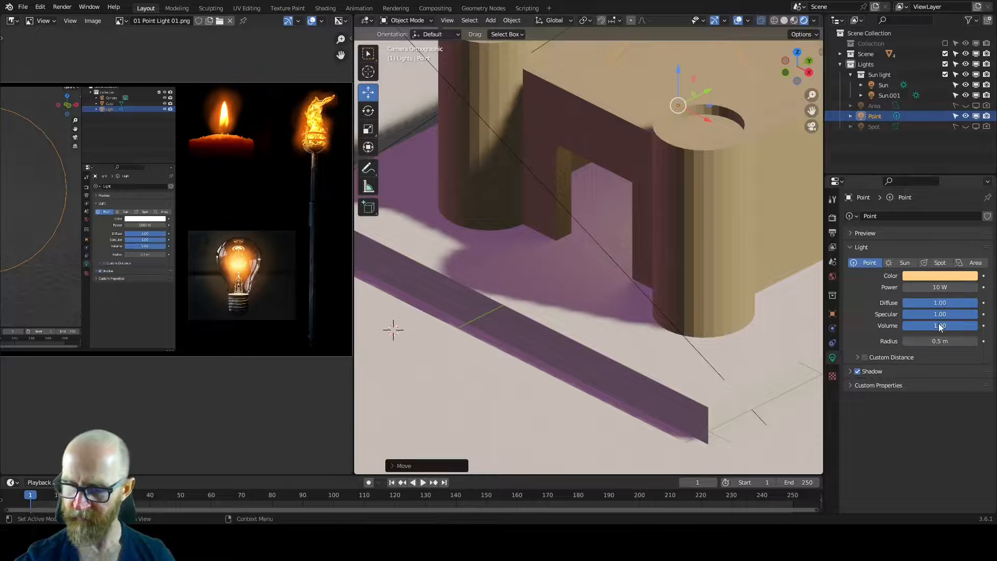
click(944, 288)
text(50)
key(Return)
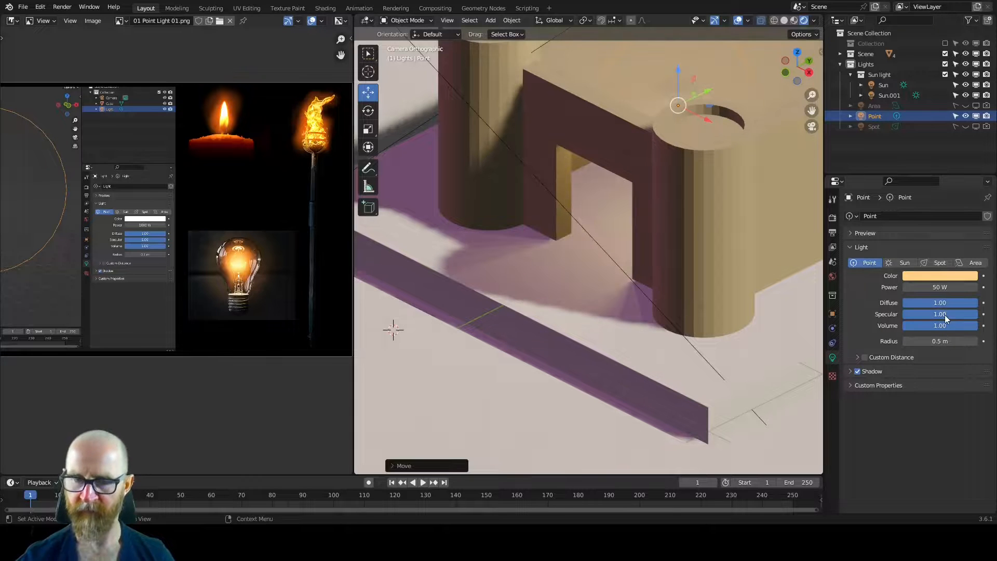
Frame the whole castle scene in a slightly wider viewport and select the main Sun light.
scroll(584, 413, down, 8)
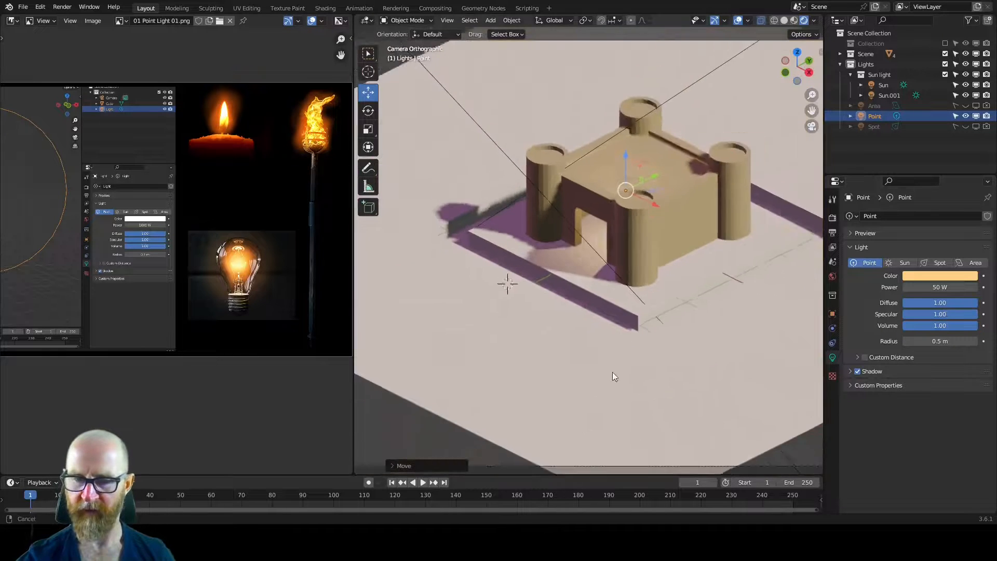
shift+middle_drag(634, 377, 609, 381)
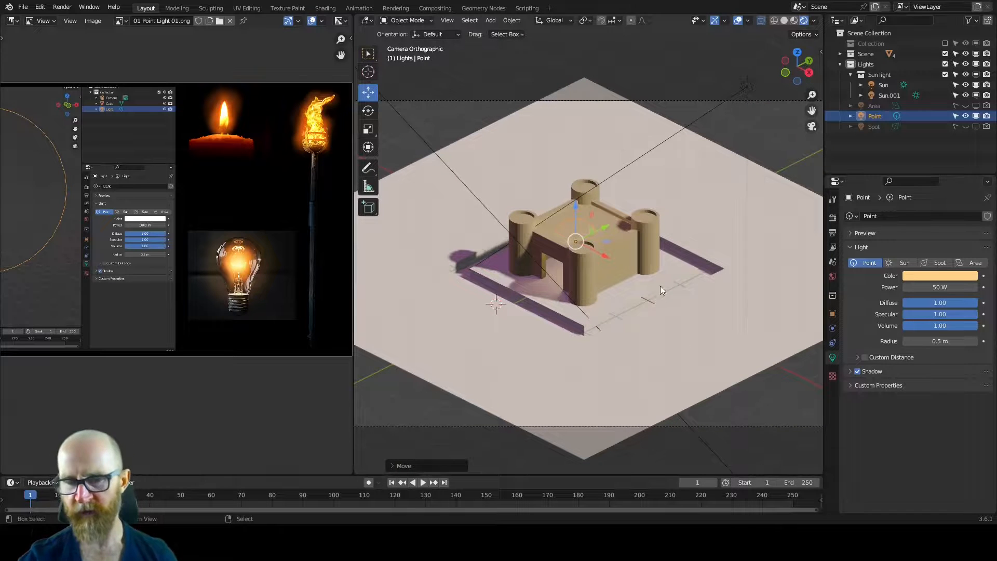
scroll(653, 302, down, 2)
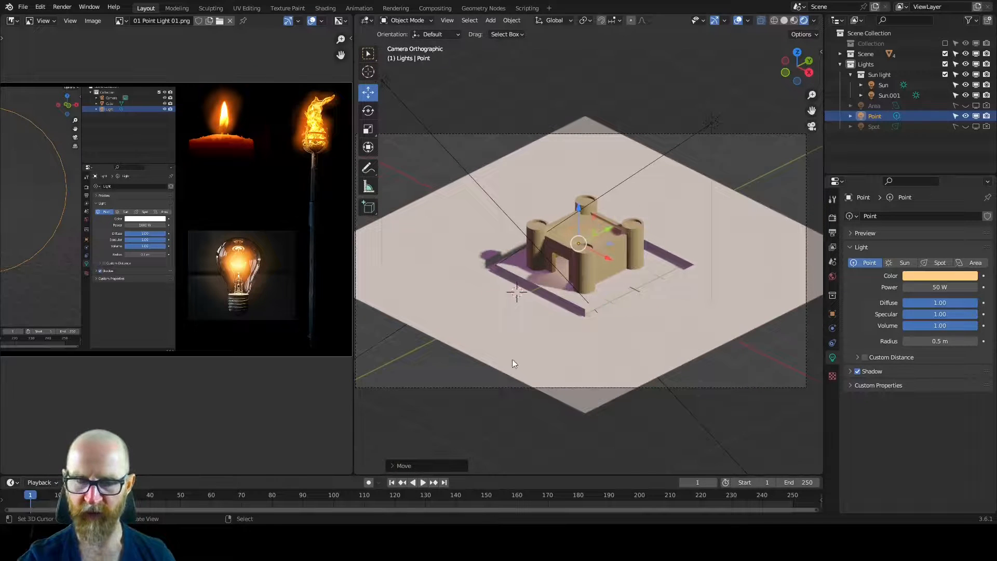
drag(356, 410, 355, 406)
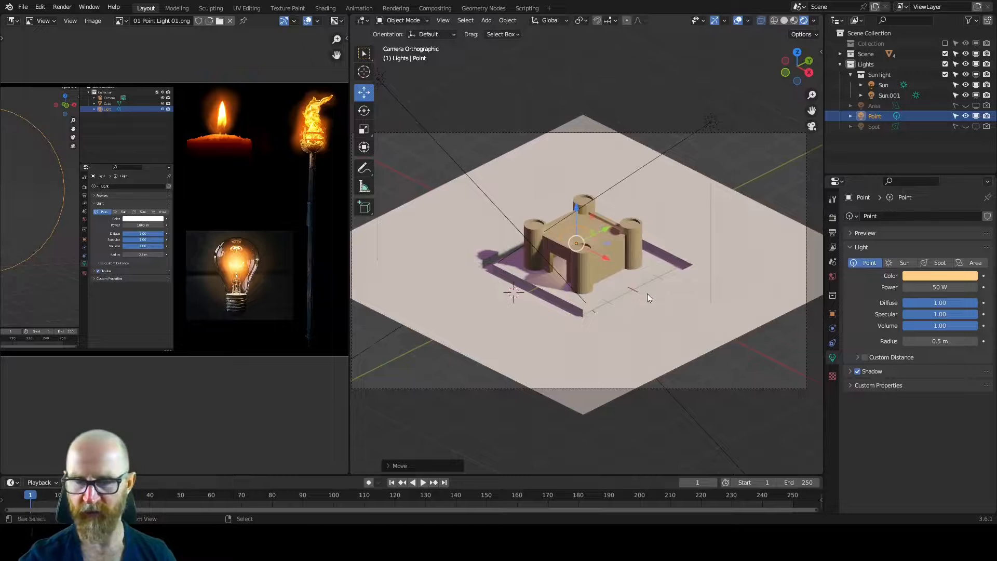
mouse_move(650, 304)
shift+middle_down()
mouse_move(675, 306)
mouse_move(663, 313)
shift+middle_up()
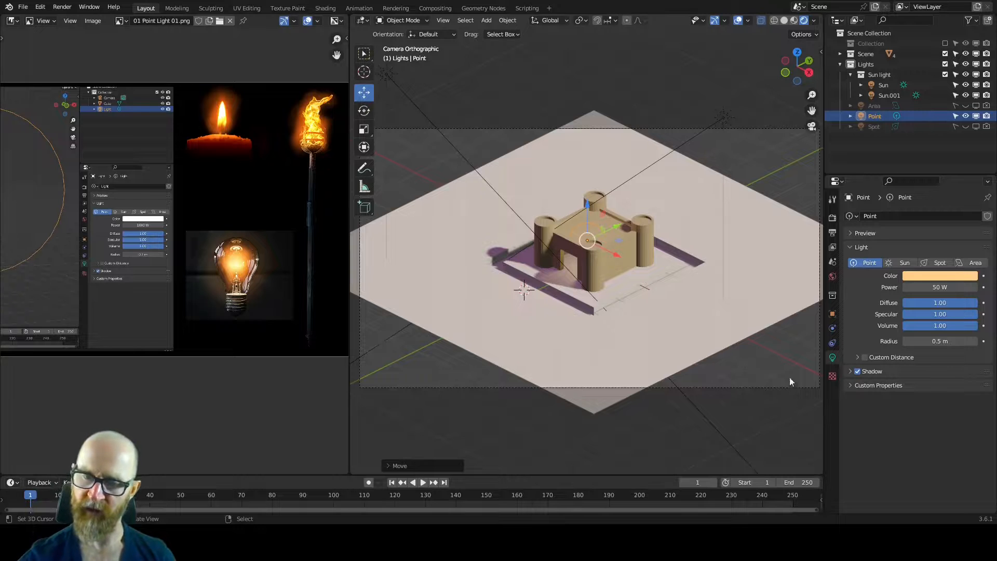
click(722, 115)
key(r)
key(z)
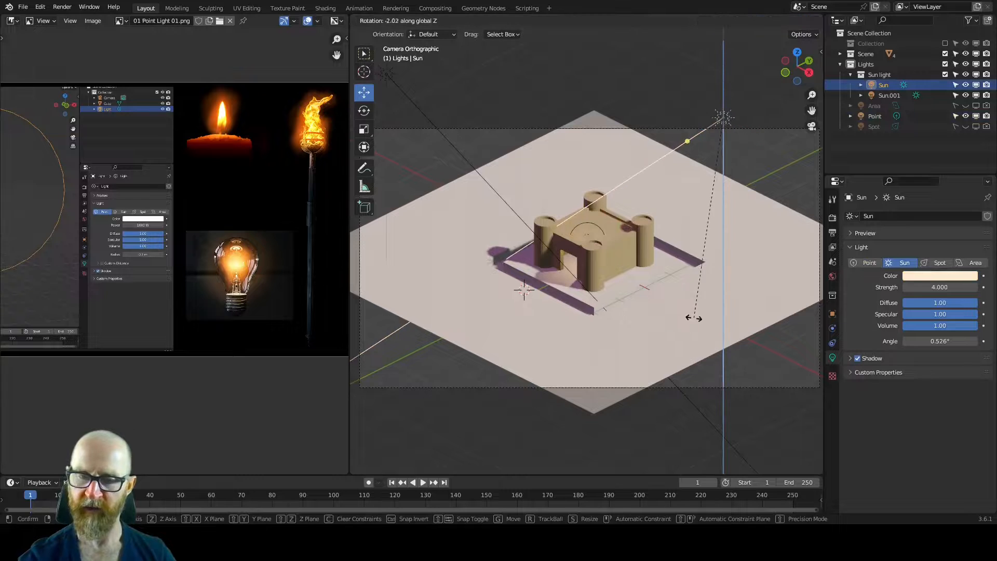
right_click(708, 311)
Rotate the main Sun about the global Z axis to swing the castle's shadows around.
key(r)
key(z)
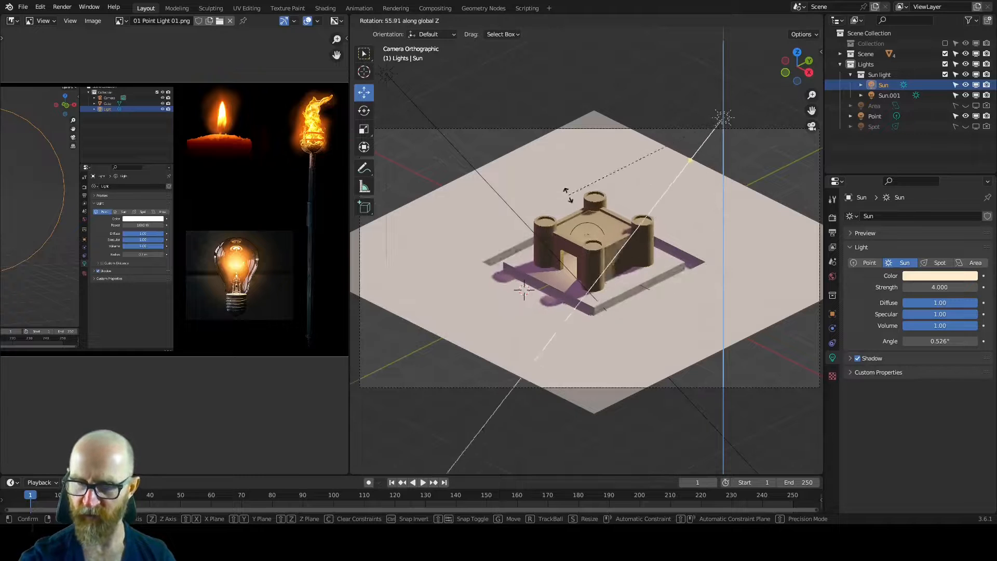
click(665, 255)
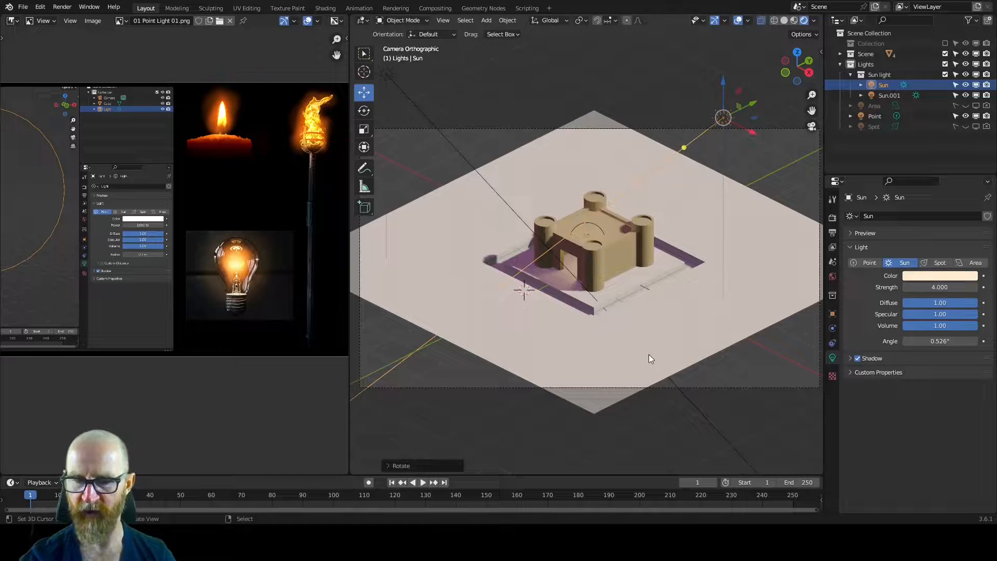
Tilt the main Sun about its local X axis for longer shadows, and turn it again about global Z.
key(r)
key(x)
key(x)
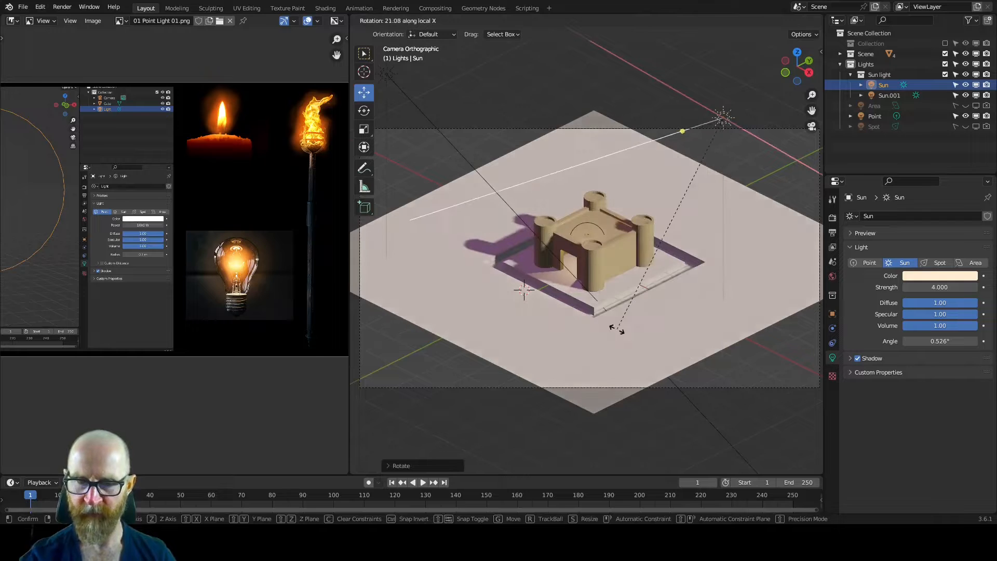
key(z)
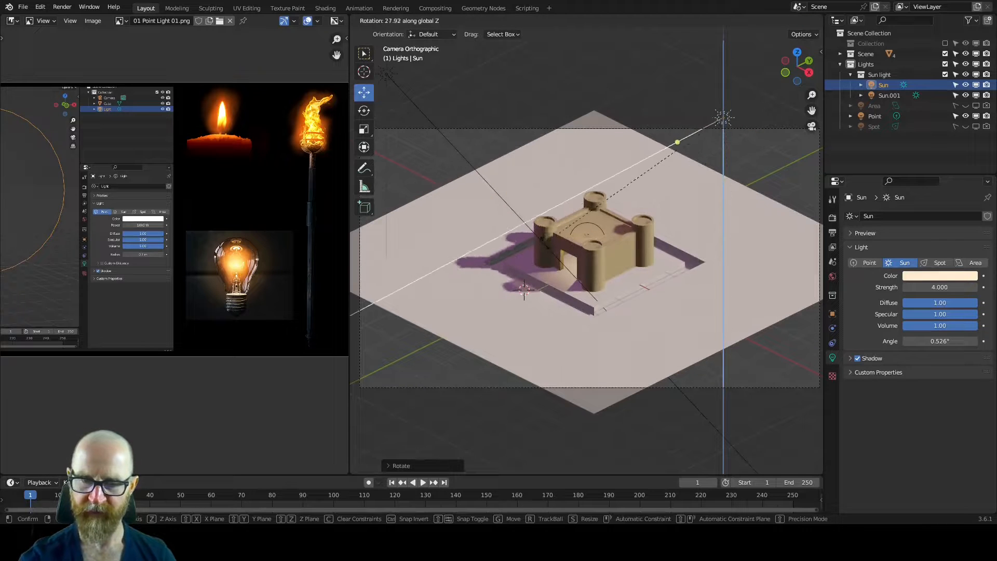
click(600, 257)
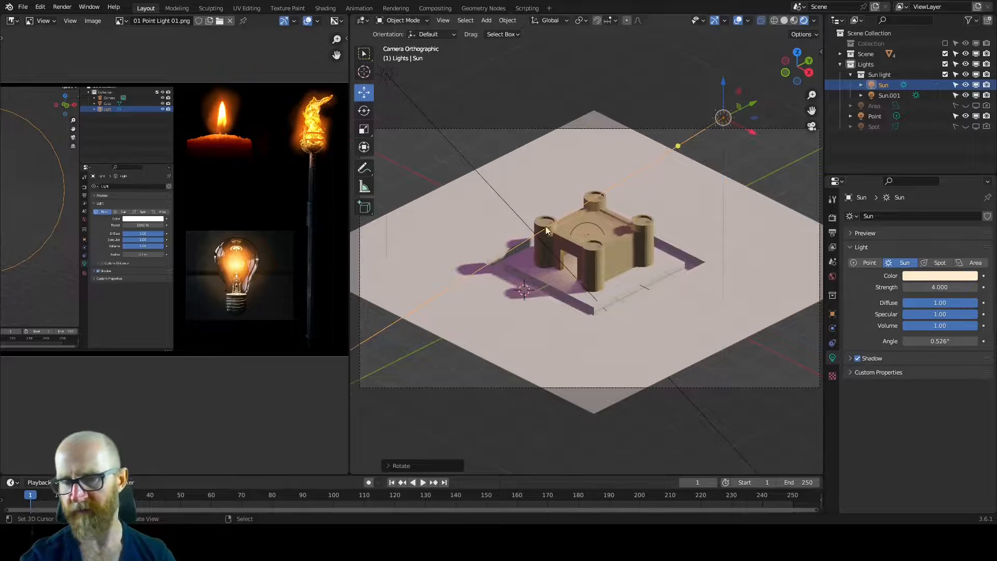
Hide the viewport overlays and inspect the castle's shadows up close, briefly in a maximized viewport.
shift+middle_drag(627, 359, 701, 291)
shift+middle_drag(760, 297, 724, 292)
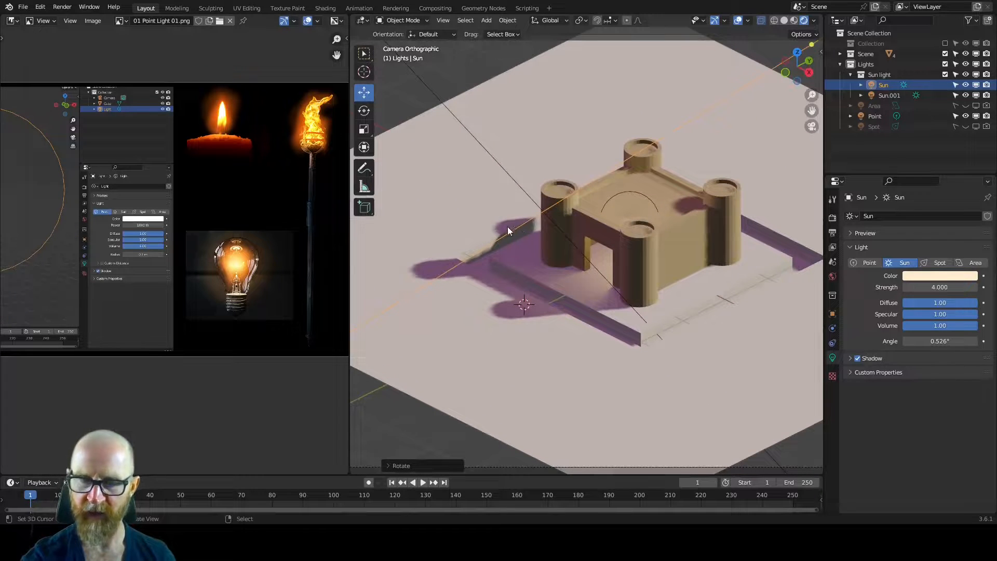
click(737, 20)
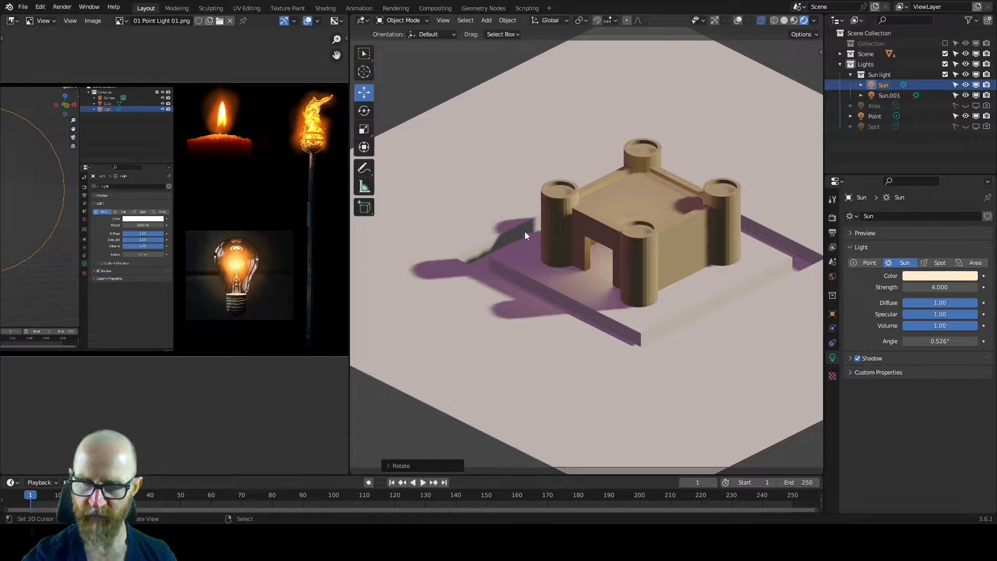
ctrl+middle_drag(534, 267, 550, 204)
shift+middle_drag(520, 232, 552, 247)
key(ctrl+space)
ctrl+middle_drag(541, 287, 588, 327)
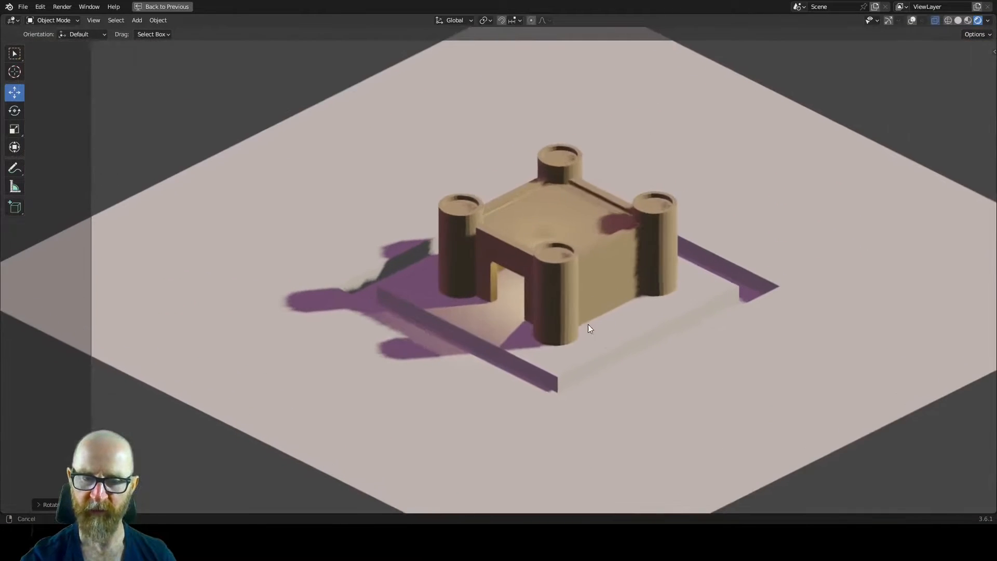
key(ctrl+space)
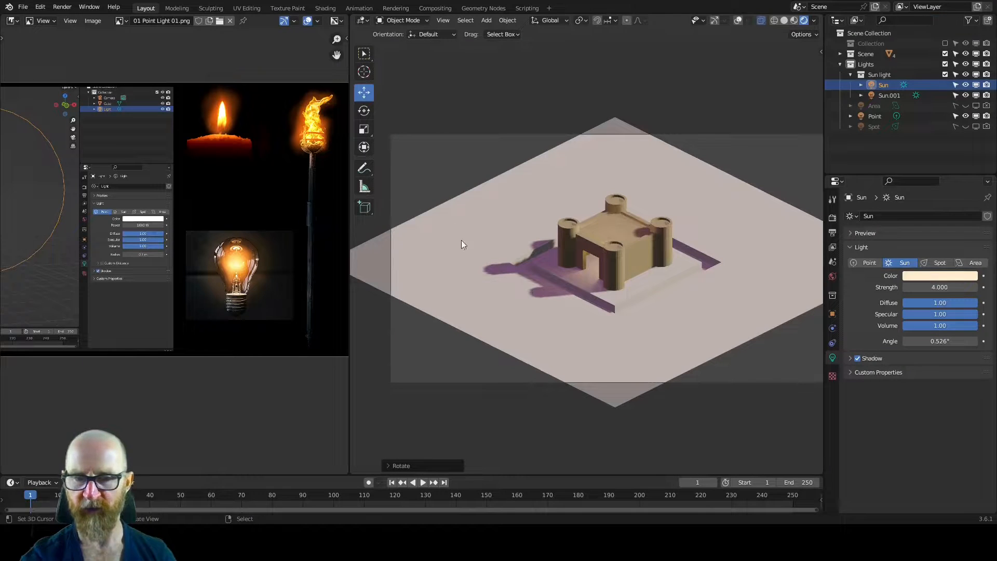
Toggle the visibility of the Sun.001 light off and on repeatedly to compare its effect on the castle's shadows.
click(966, 96)
click(965, 95)
click(965, 96)
click(964, 96)
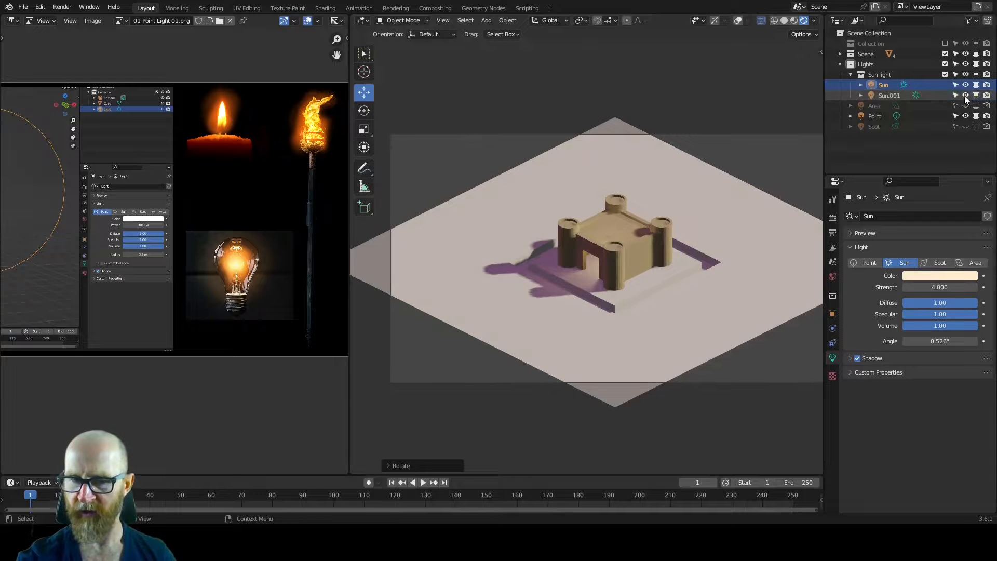
click(965, 96)
click(964, 97)
click(964, 97)
click(964, 97)
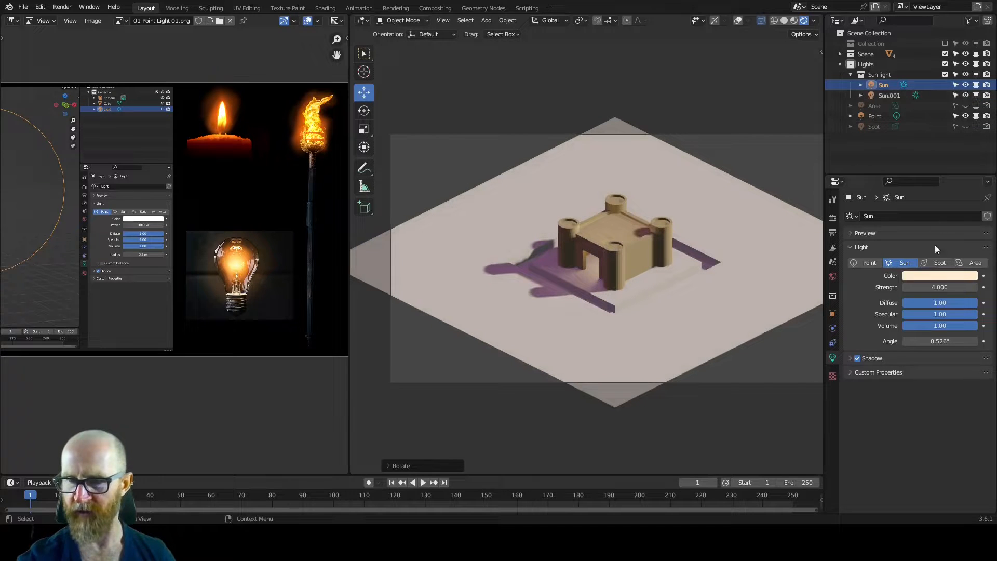
Try a blue colour on the Sun.001 light and settle on a saturated pinkish red to tint the castle's shadows.
click(884, 95)
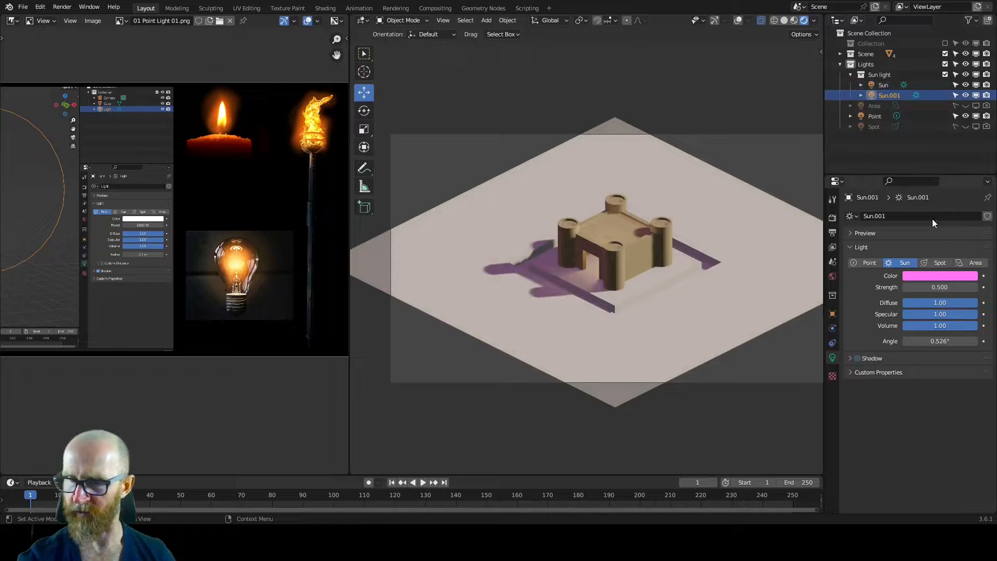
click(940, 276)
click(942, 166)
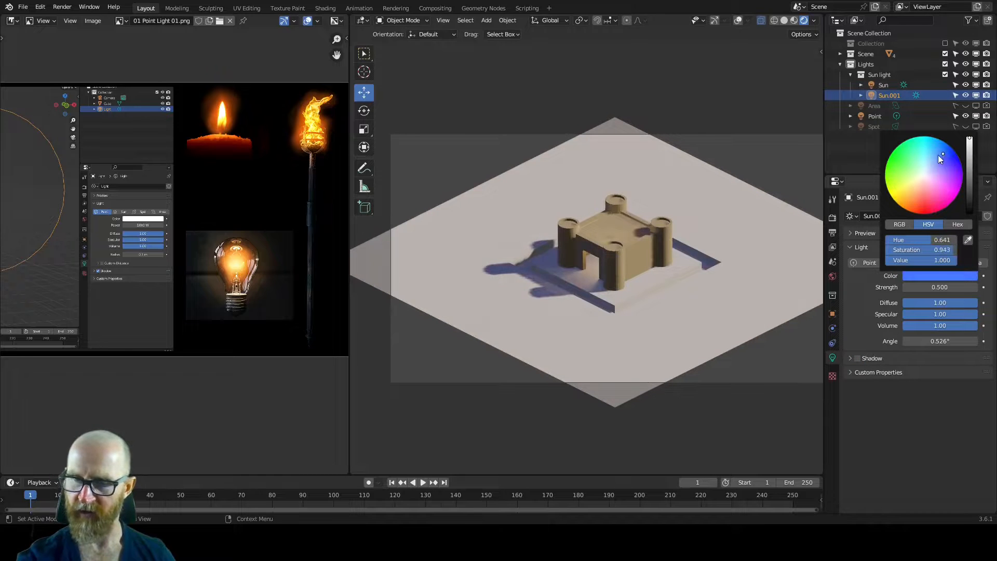
mouse_move(938, 155)
mouse_down()
mouse_move(909, 155)
mouse_move(899, 176)
mouse_move(900, 197)
mouse_move(934, 204)
mouse_up()
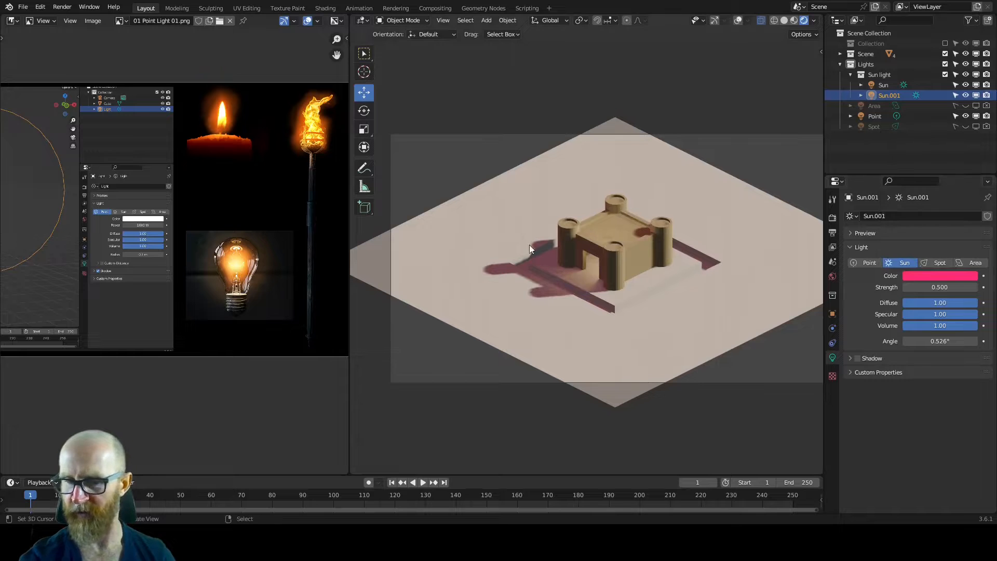
mouse_move(634, 372)
ctrl+middle_down()
mouse_move(660, 308)
mouse_move(633, 375)
ctrl+middle_up()
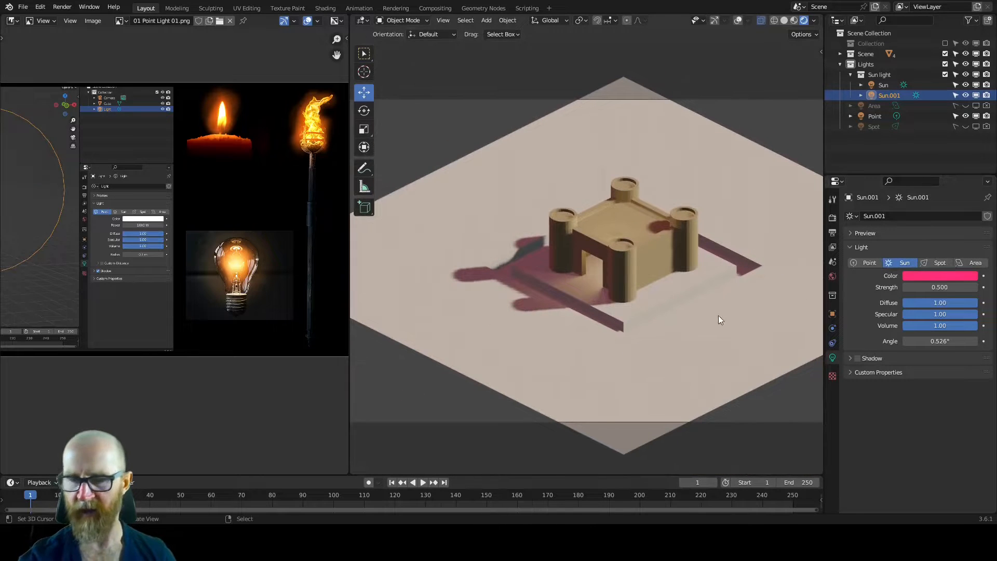